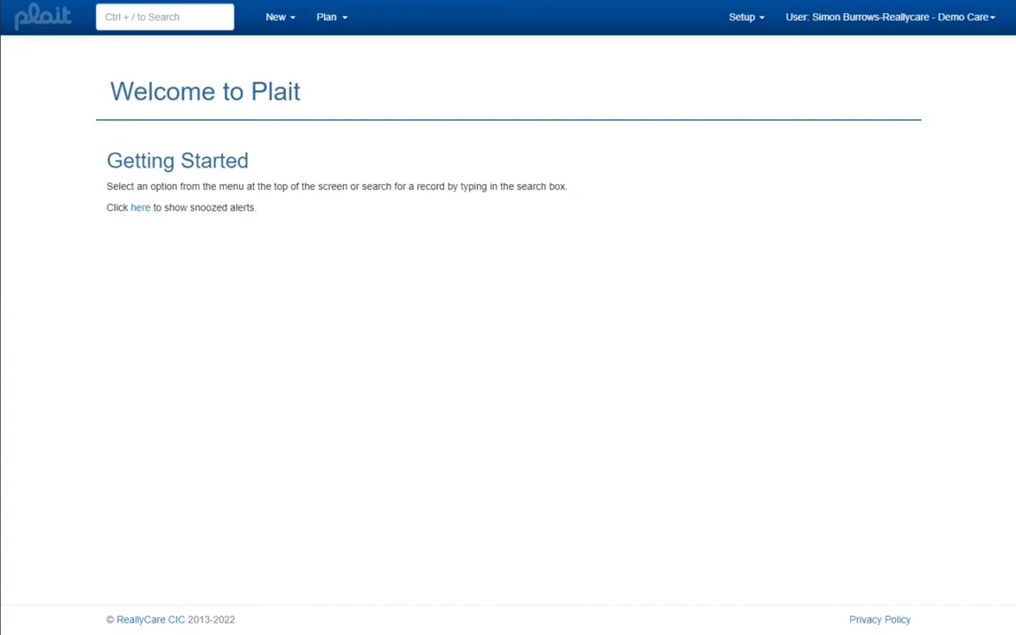
# Create a new careplan structure with the description "Demo Care v2" and assign it to the Demo Care organisation.
pyautogui.click(763, 26)
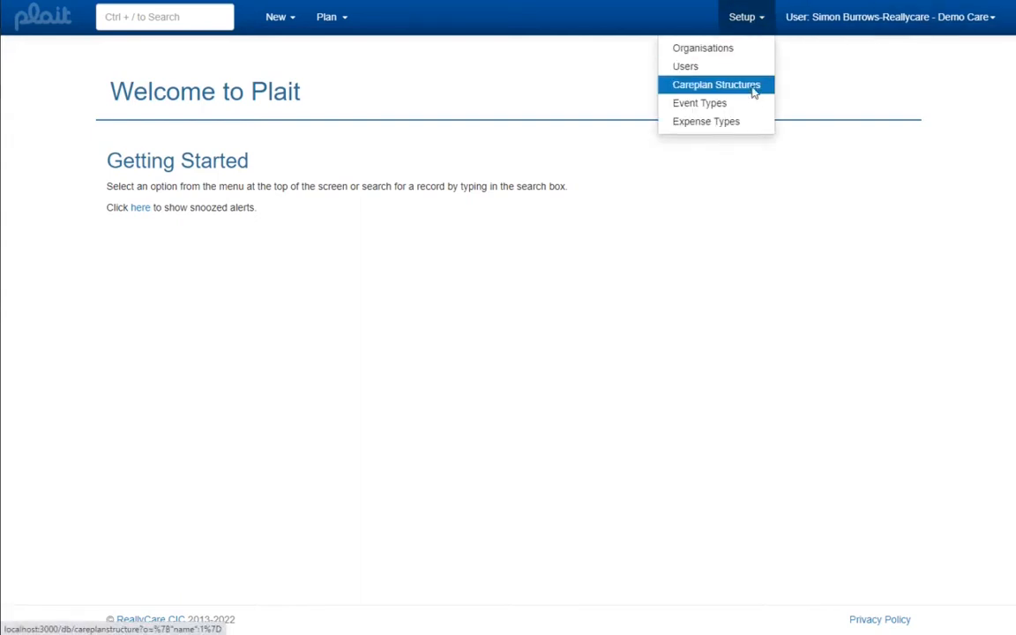
pyautogui.click(755, 87)
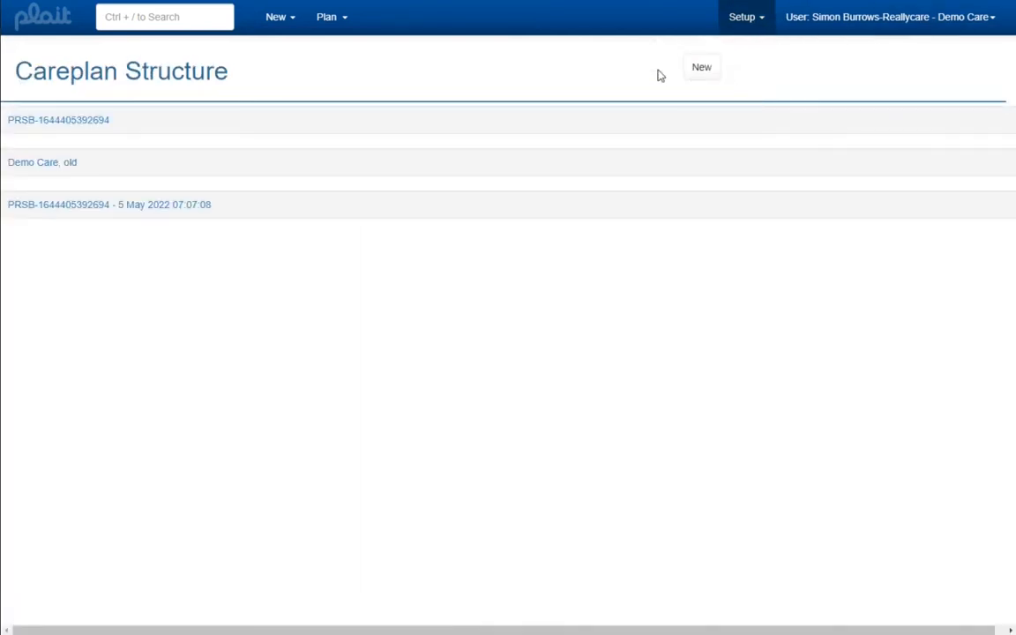
pyautogui.click(701, 67)
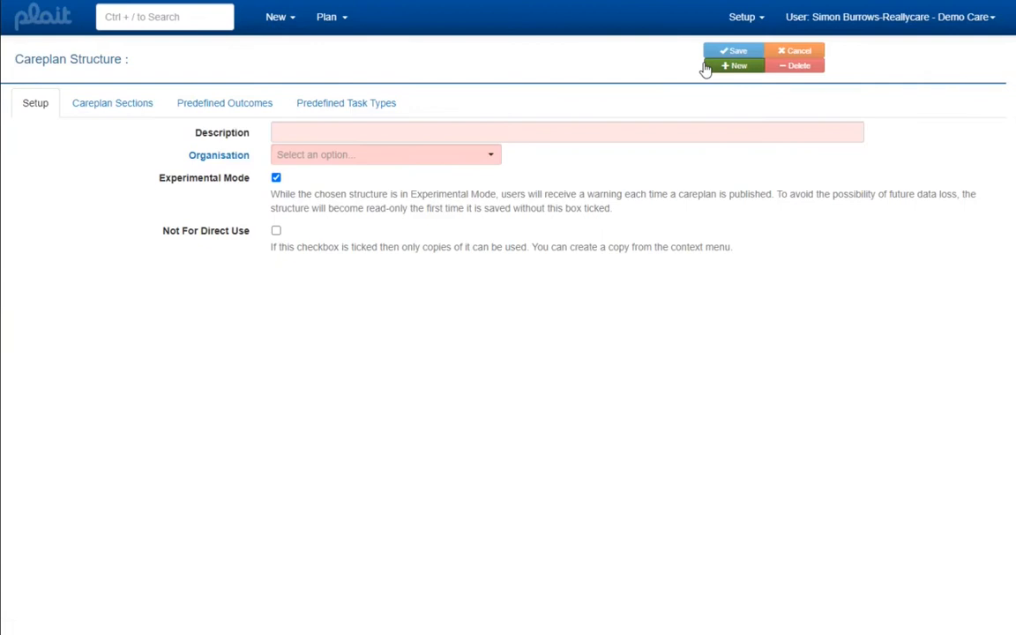
pyautogui.click(395, 129)
pyautogui.write('Demo Car')
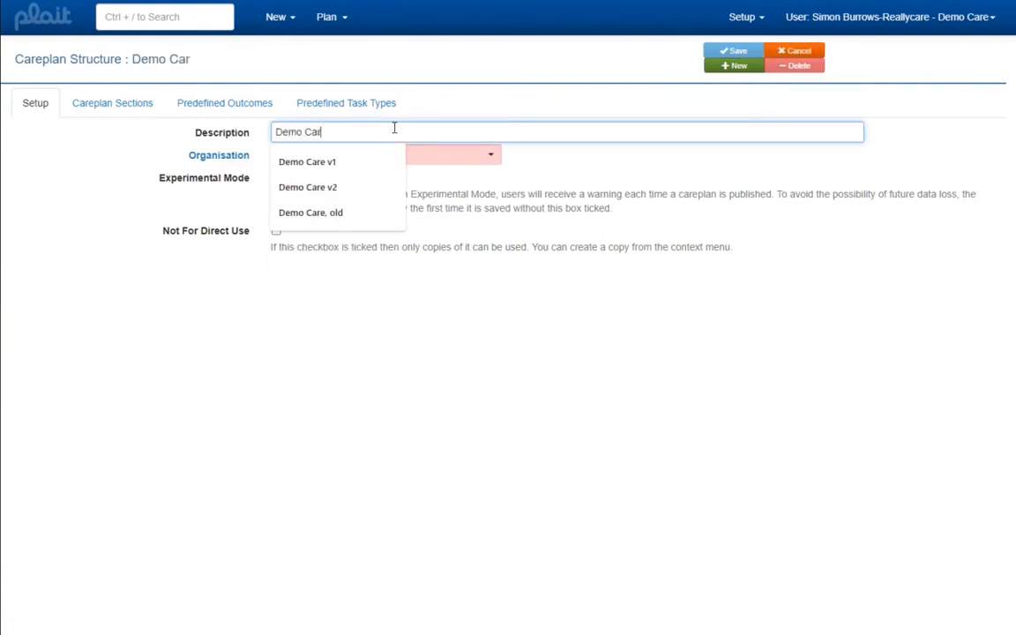
pyautogui.write('e v')
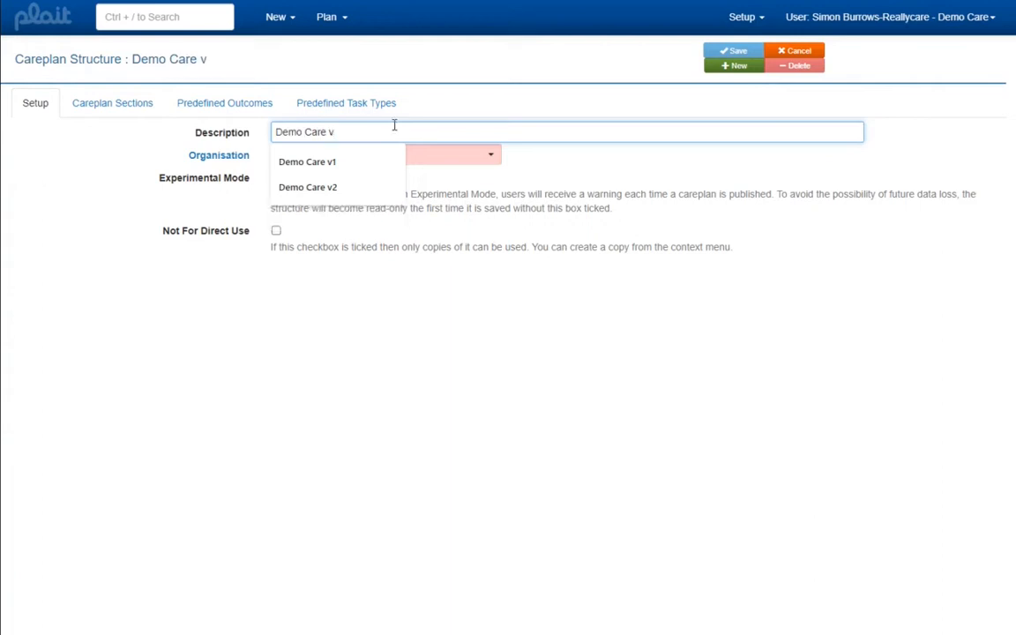
pyautogui.click(368, 188)
pyautogui.click(364, 153)
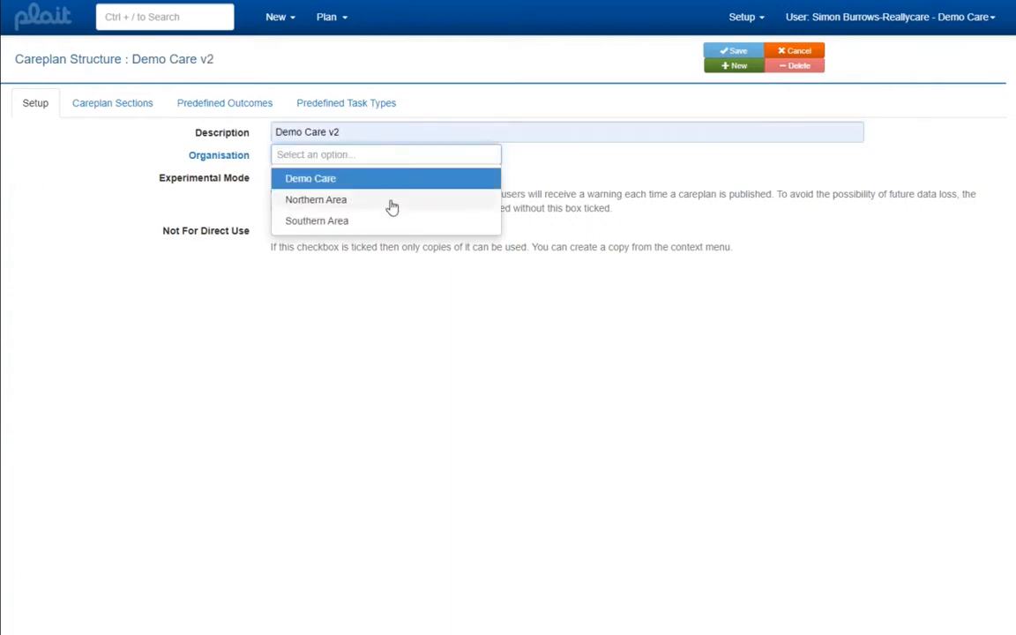
pyautogui.click(396, 180)
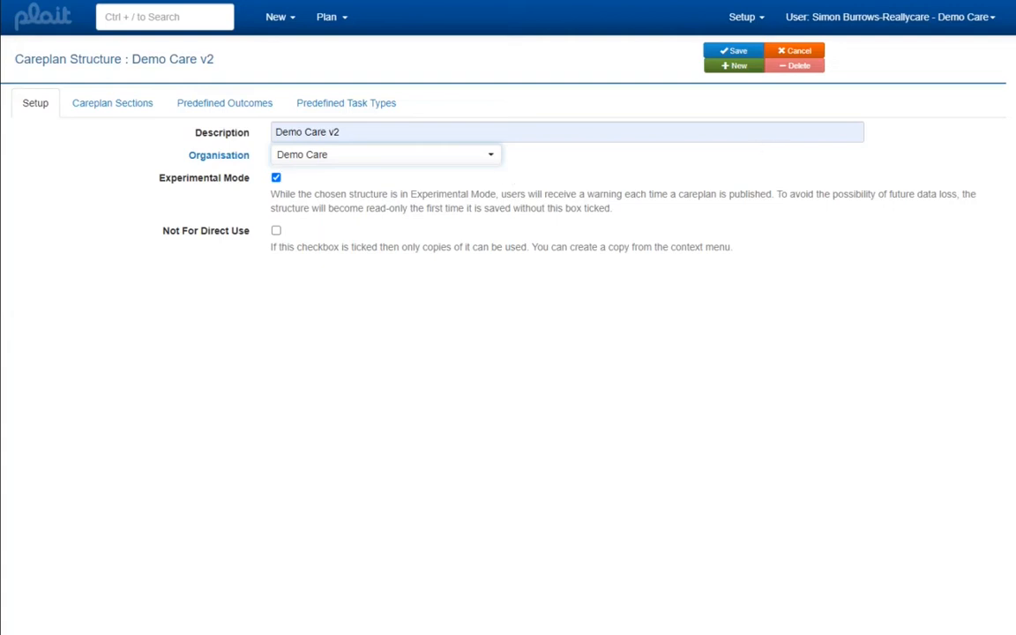
# Add a careplan section labelled "Demographics" to the structure.
pyautogui.click(115, 104)
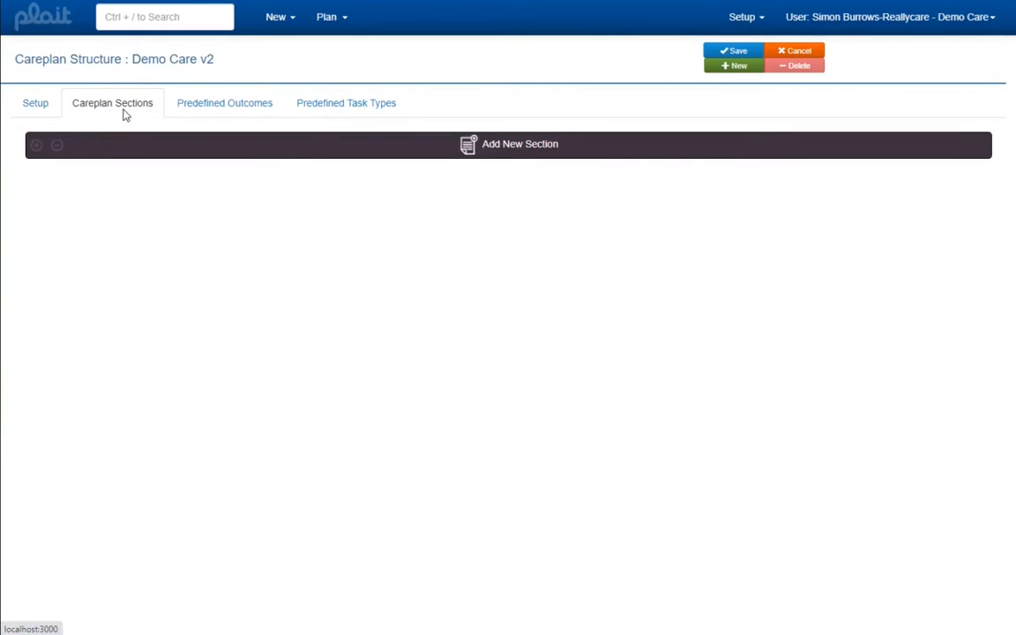
pyautogui.click(520, 144)
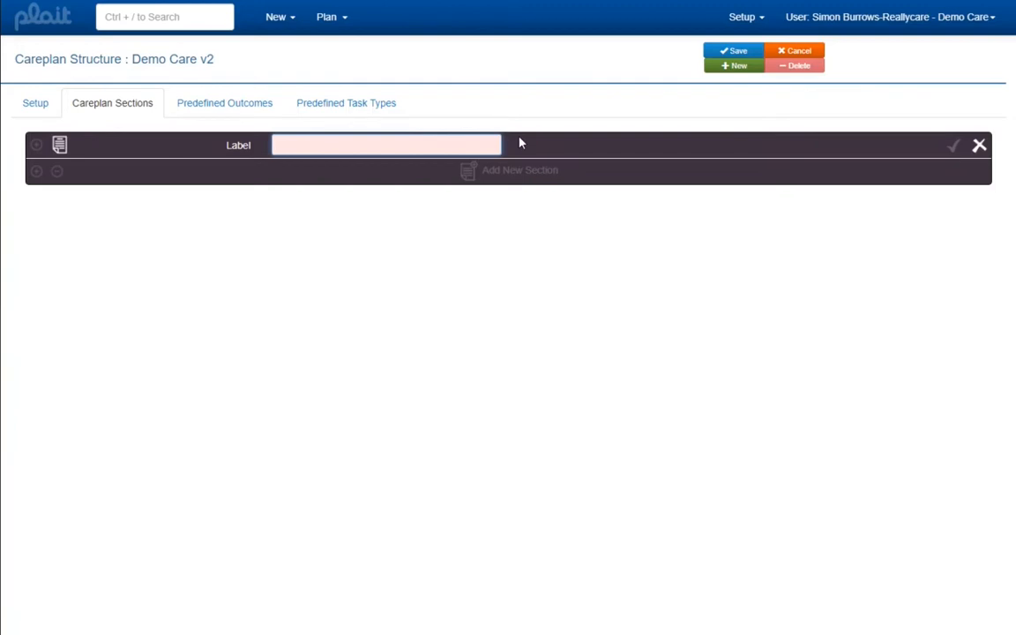
pyautogui.write('Demographics')
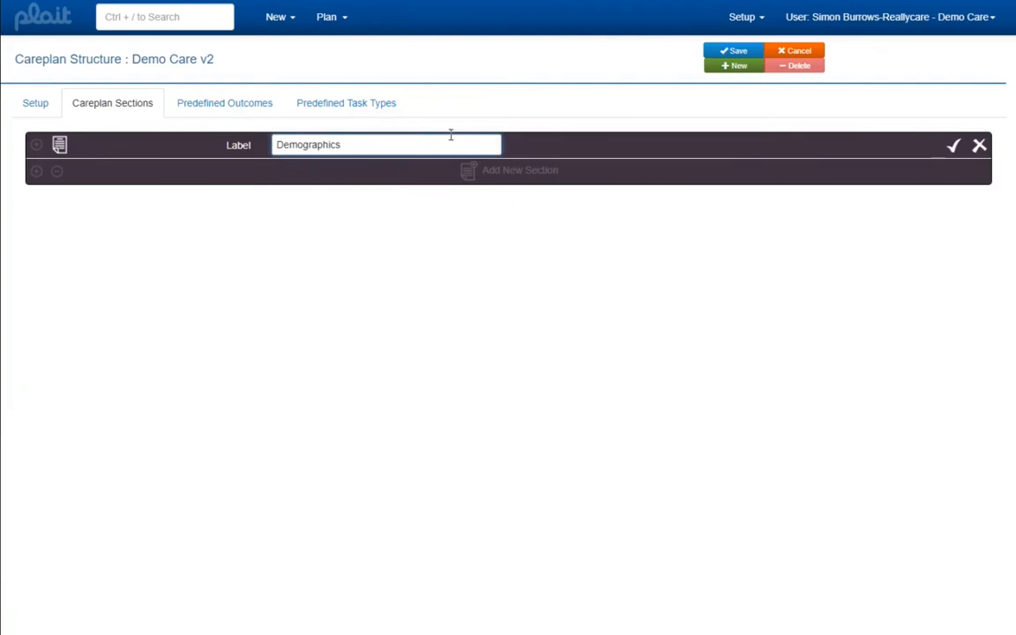
pyautogui.click(953, 147)
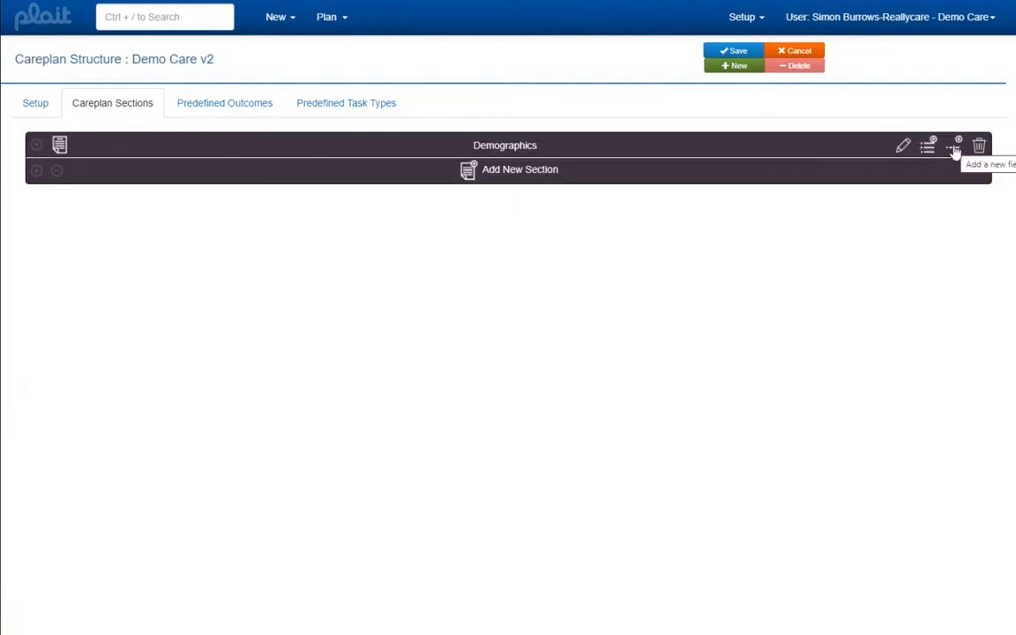
pyautogui.click(900, 149)
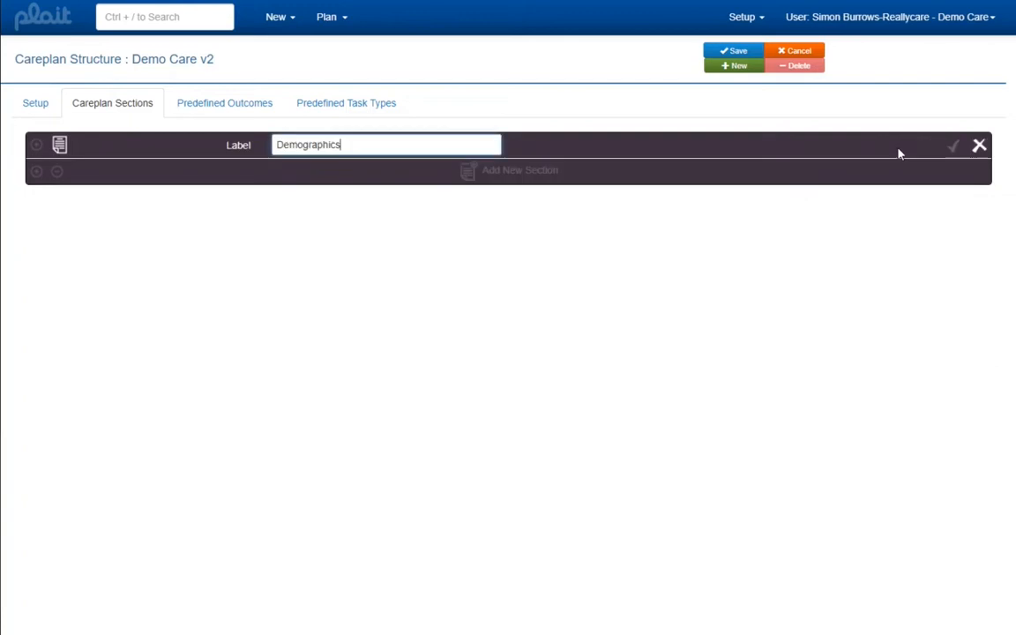
pyautogui.click(978, 148)
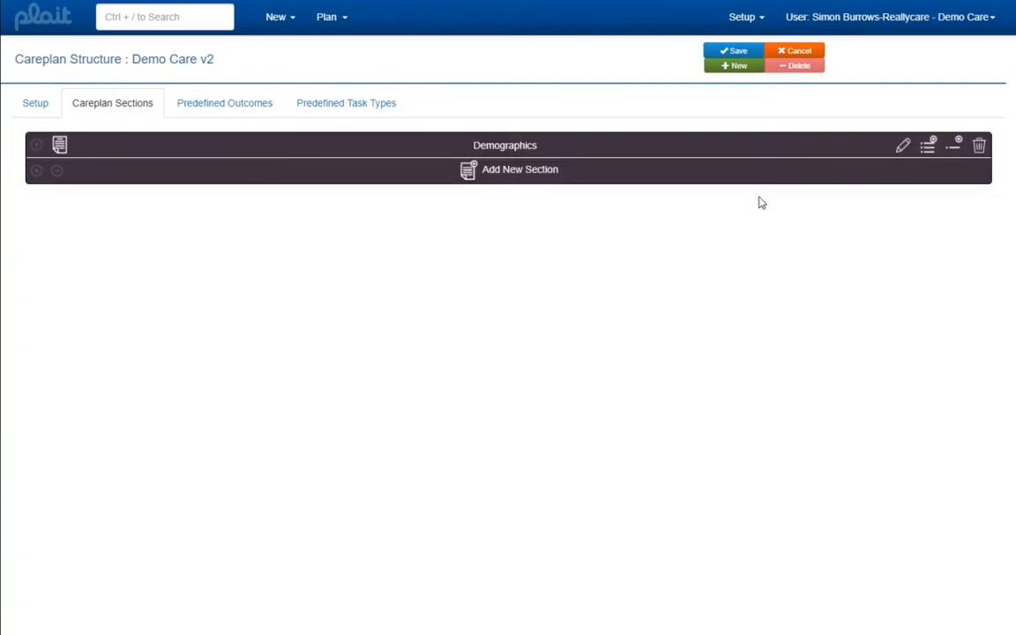
# Start a new field in the Demographics section and name it familyName.
pyautogui.click(958, 148)
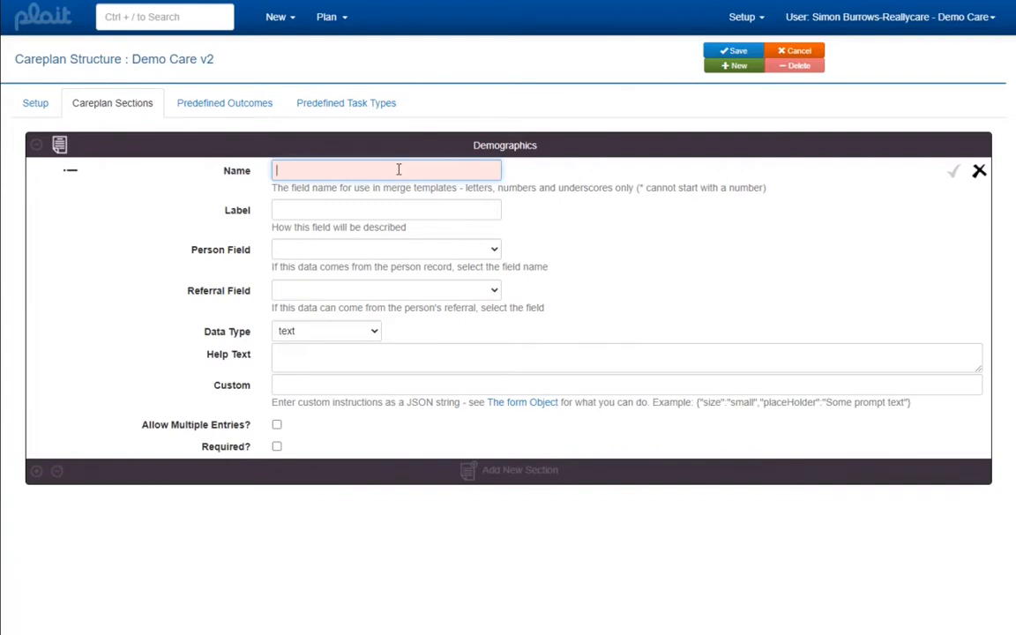
pyautogui.write('family_name')
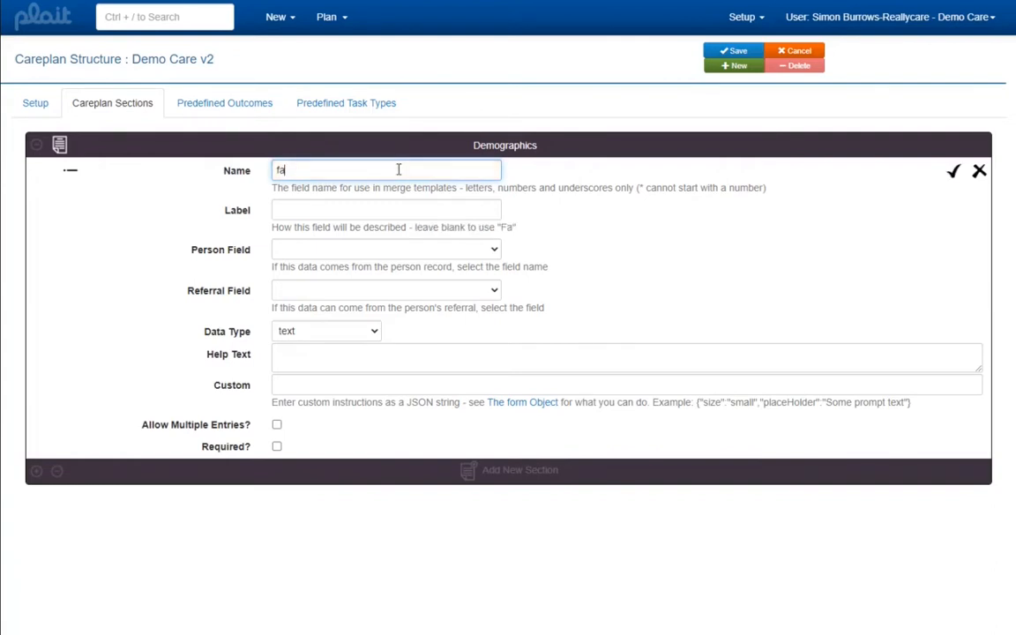
pyautogui.press('BackSpace')
pyautogui.press('BackSpace')
pyautogui.press('BackSpace')
pyautogui.press('BackSpace')
pyautogui.press('BackSpace')
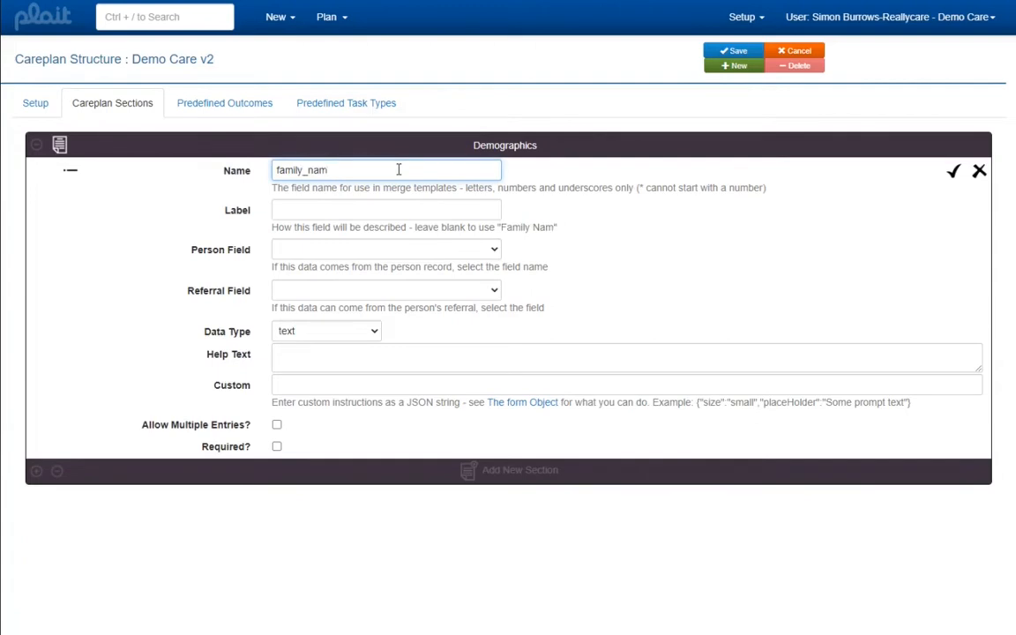
pyautogui.write('Name')
# Link the new field to the familyName person field, keep its data type as text, make it required and accept it.
pyautogui.click(340, 255)
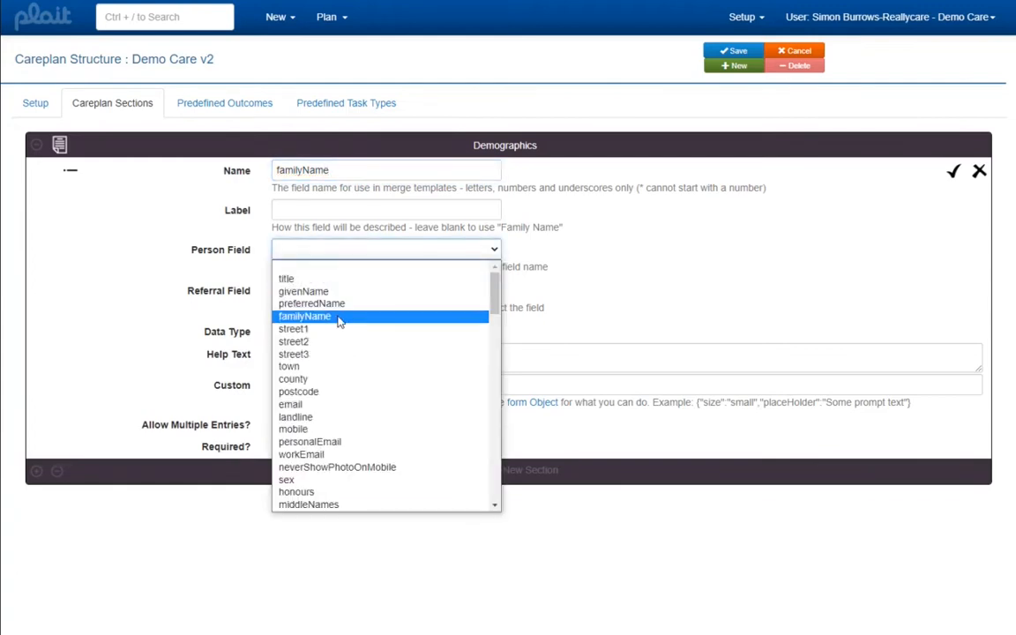
pyautogui.click(338, 318)
pyautogui.click(330, 336)
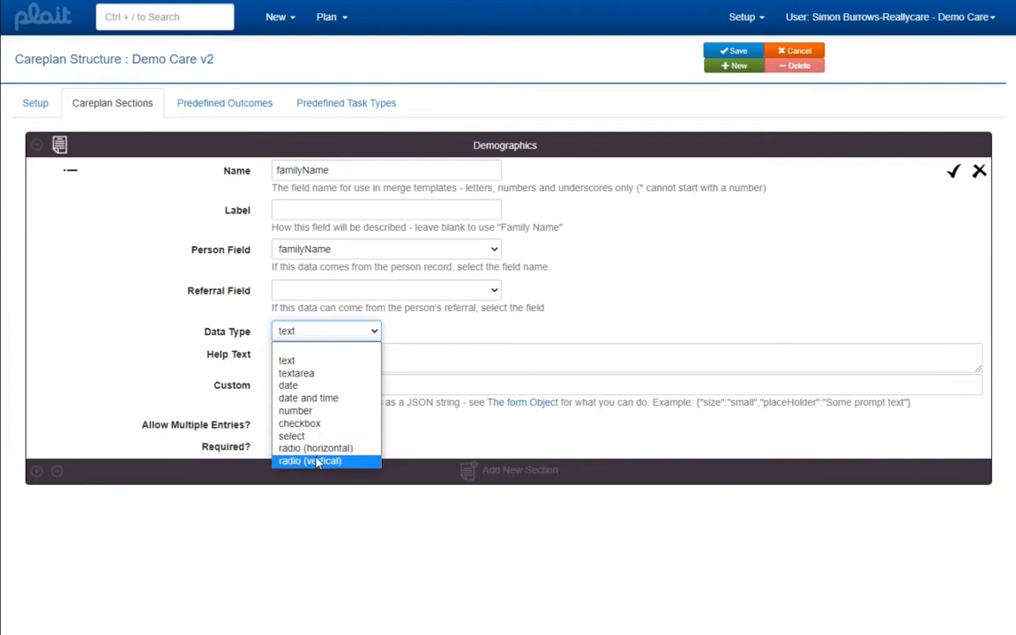
pyautogui.click(465, 365)
pyautogui.click(465, 366)
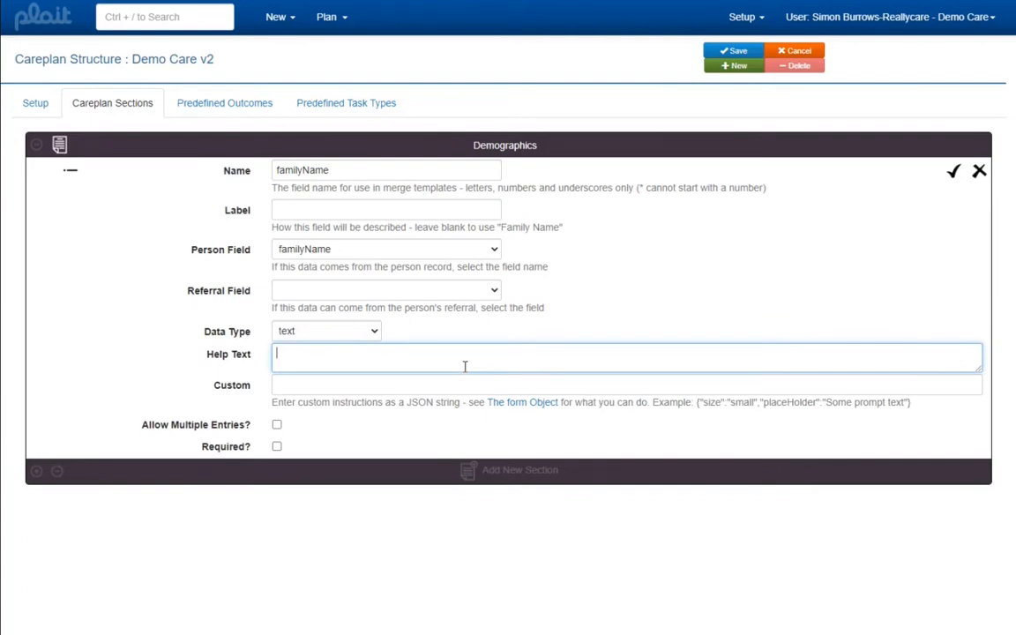
pyautogui.click(277, 447)
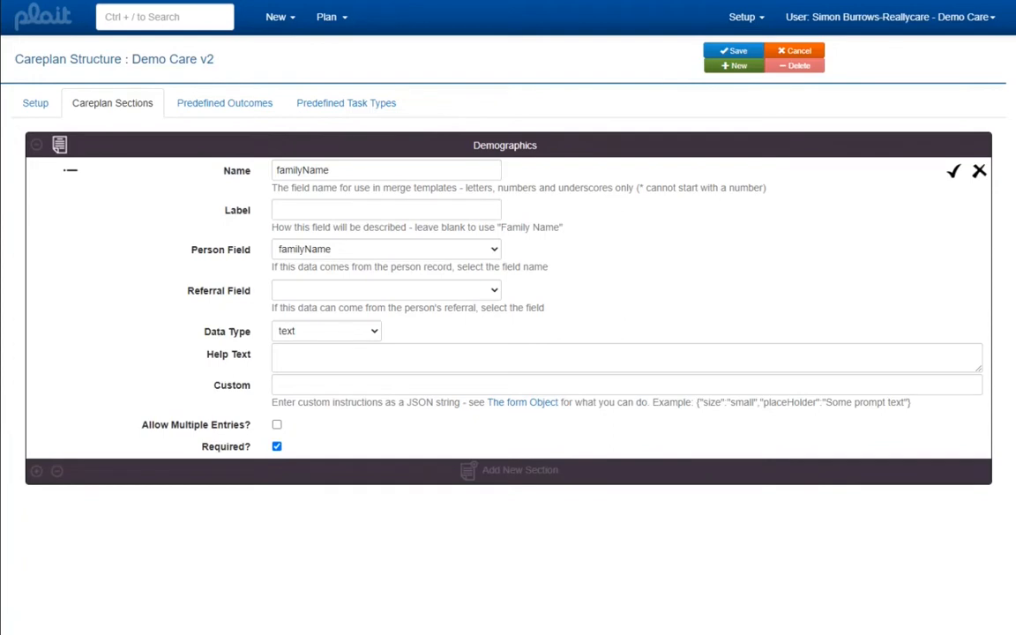
pyautogui.click(957, 174)
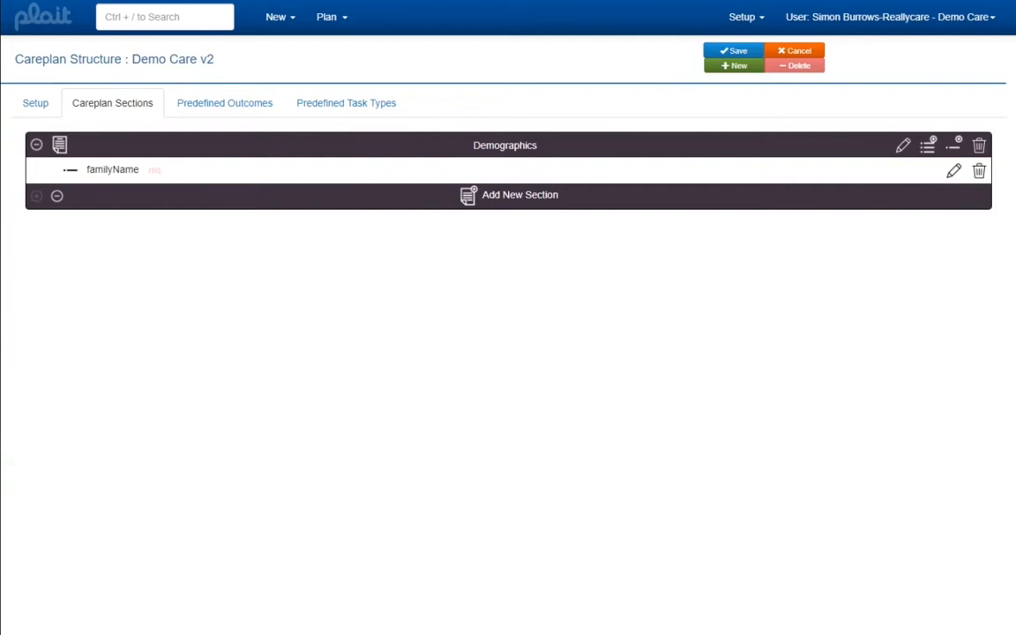
# Add a givenName field to the Demographics section, linked to the givenName person field.
pyautogui.click(953, 145)
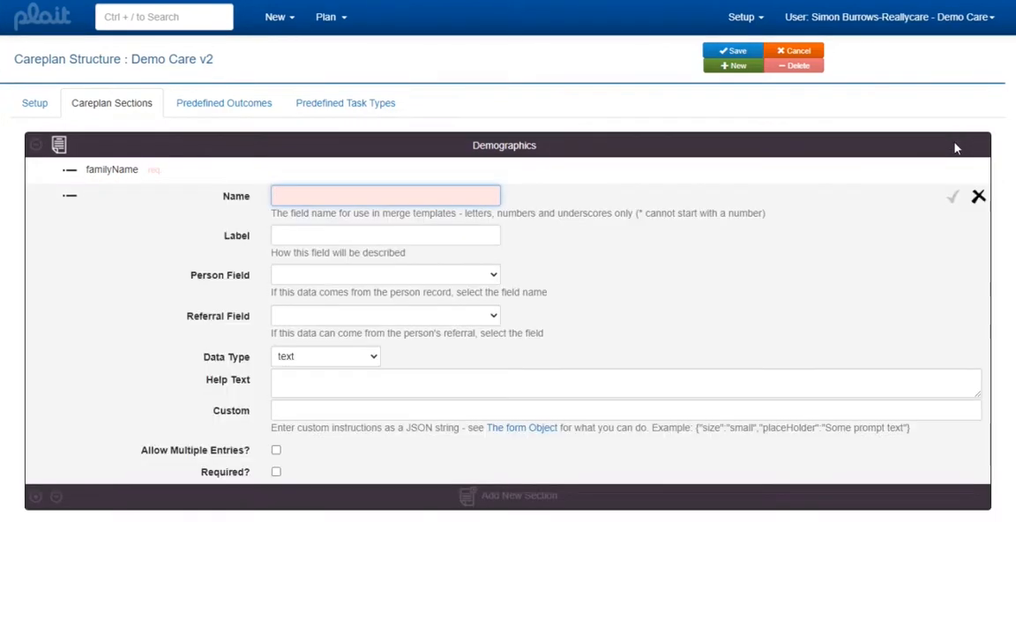
pyautogui.write('give')
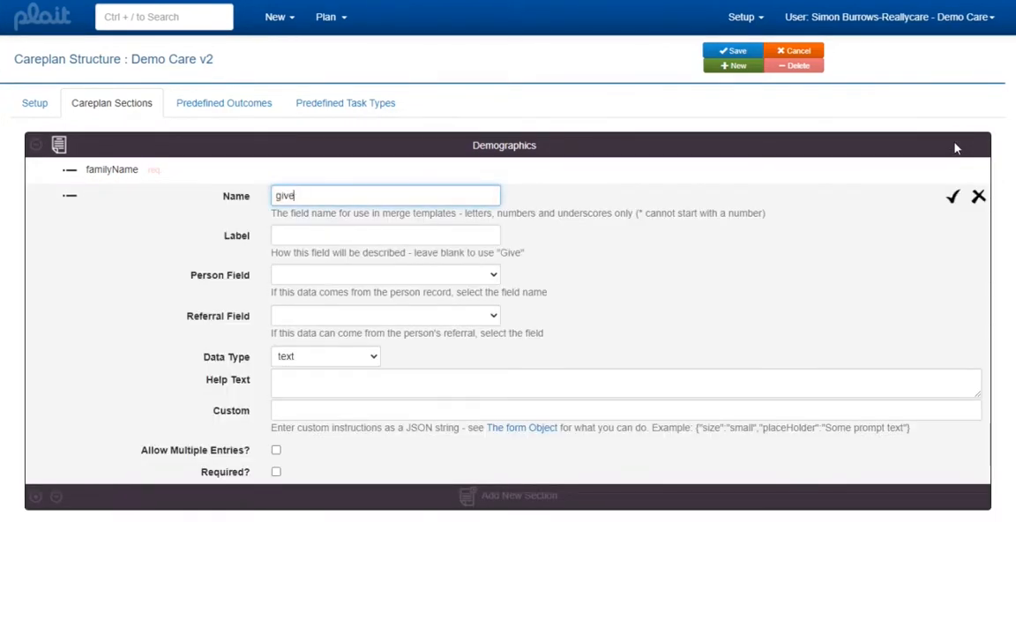
pyautogui.write('nName')
pyautogui.click(475, 274)
pyautogui.click(404, 319)
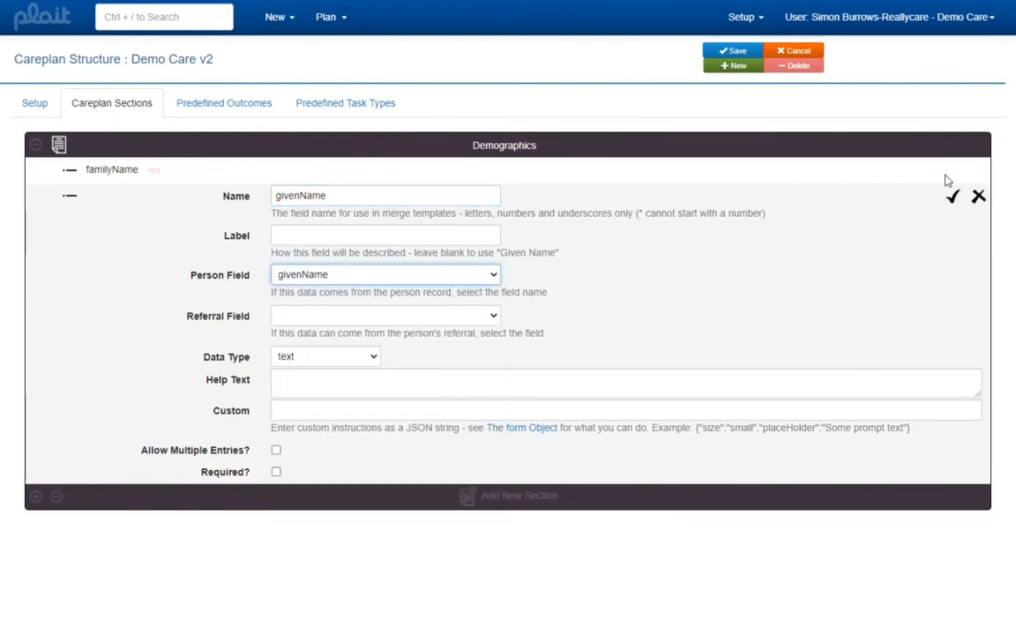
pyautogui.click(953, 195)
# Add a dateOfBirth field to Demographics, linked to the birth person field, with the data type date.
pyautogui.click(953, 147)
pyautogui.write('dat')
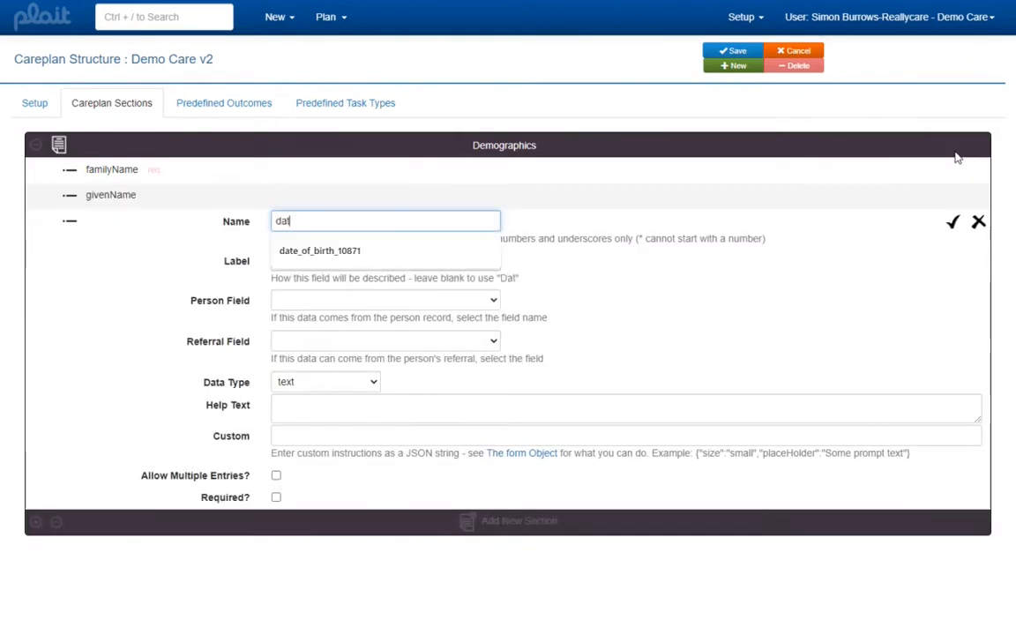
pyautogui.write('eOfBirth')
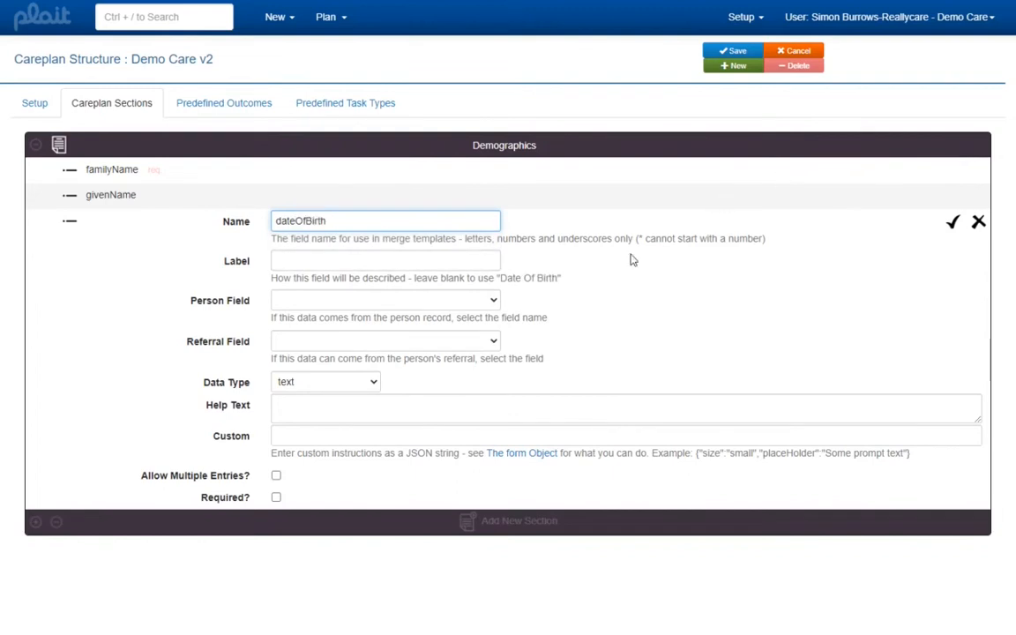
pyautogui.click(477, 300)
pyautogui.scroll(-5, 457, 341)
pyautogui.click(370, 365)
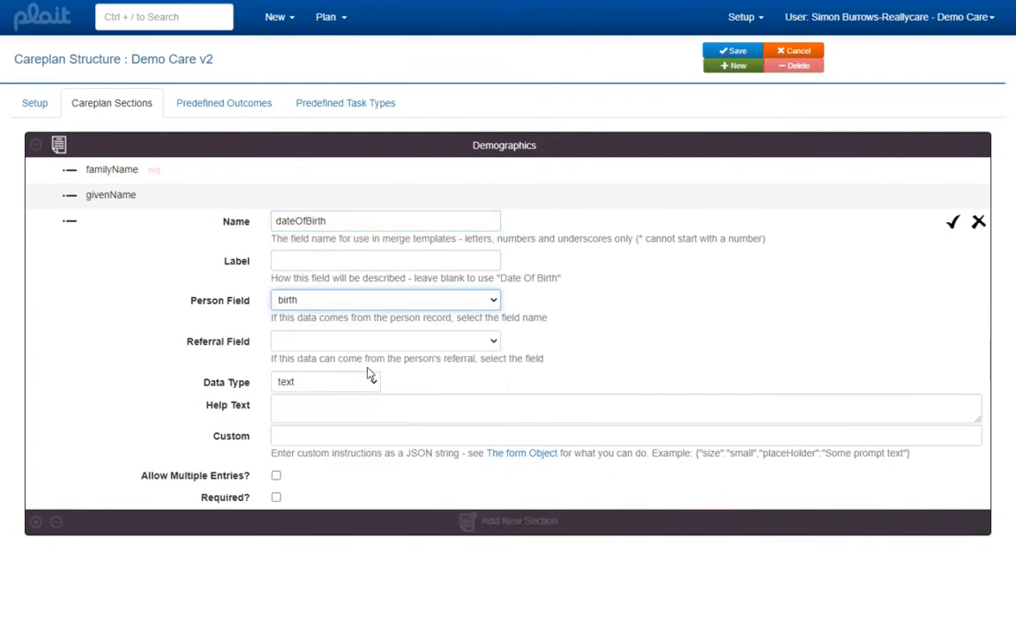
pyautogui.click(302, 389)
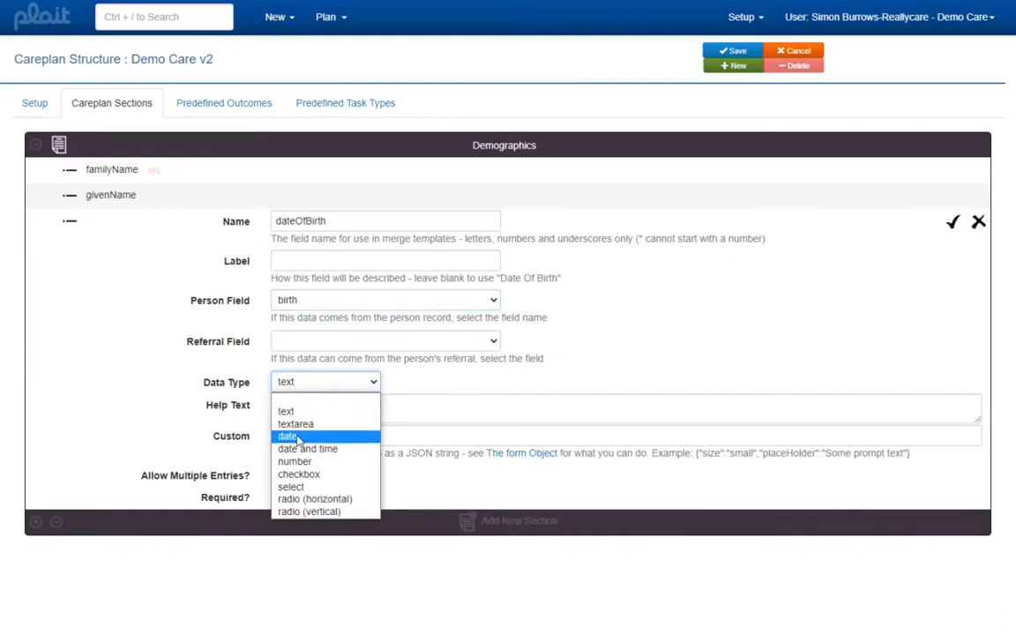
pyautogui.click(348, 436)
pyautogui.click(953, 223)
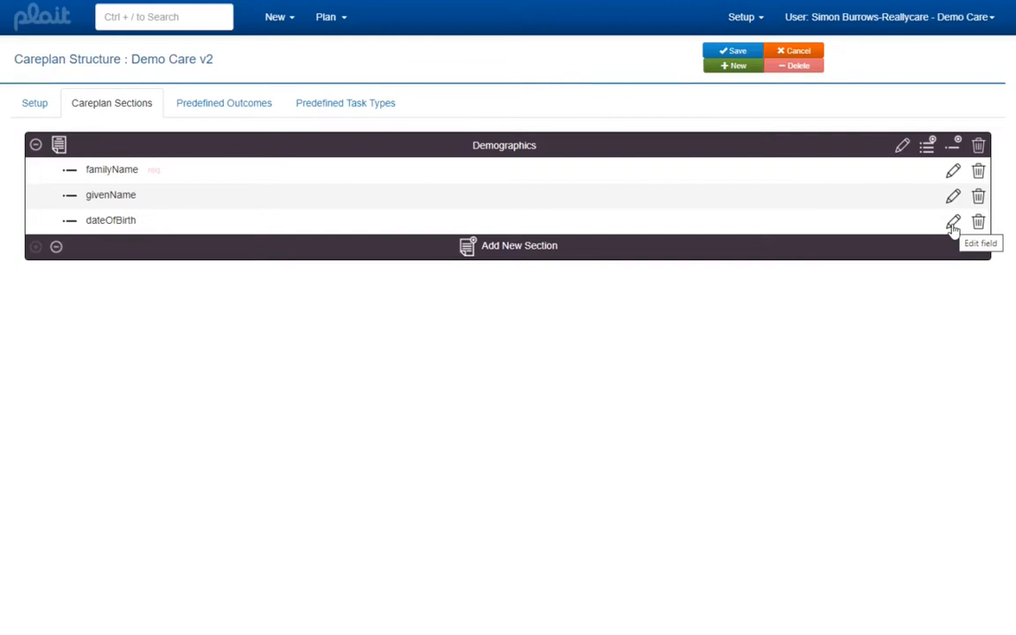
# Add an alias field allowing multiple entries with the plural label "aliases" to Demographics, and move it above dateOfBirth.
pyautogui.click(954, 145)
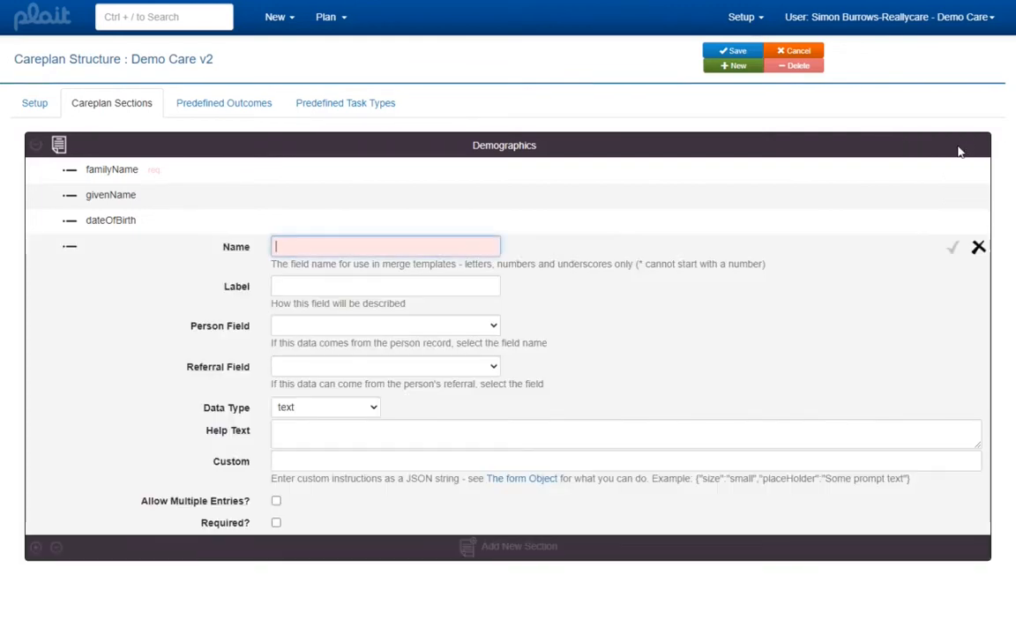
pyautogui.write('alias')
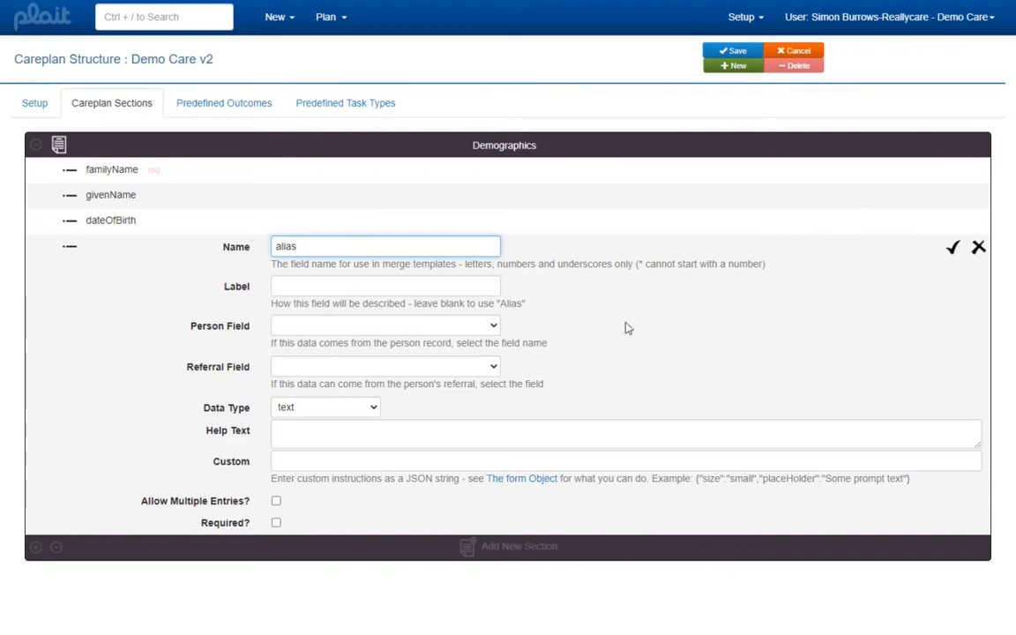
pyautogui.click(277, 502)
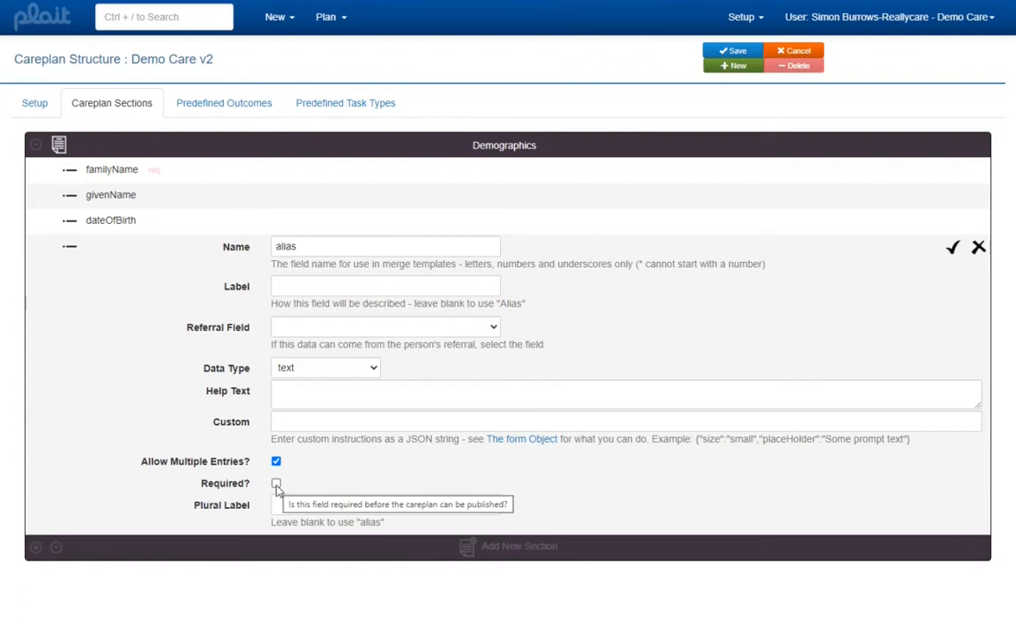
pyautogui.click(279, 505)
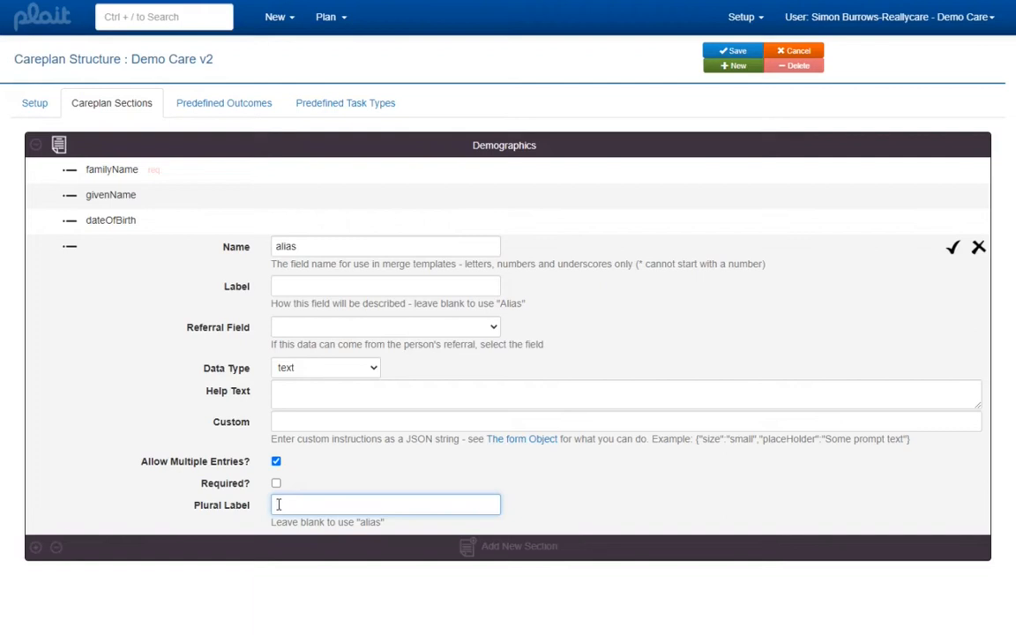
pyautogui.write('aliases')
pyautogui.click(951, 250)
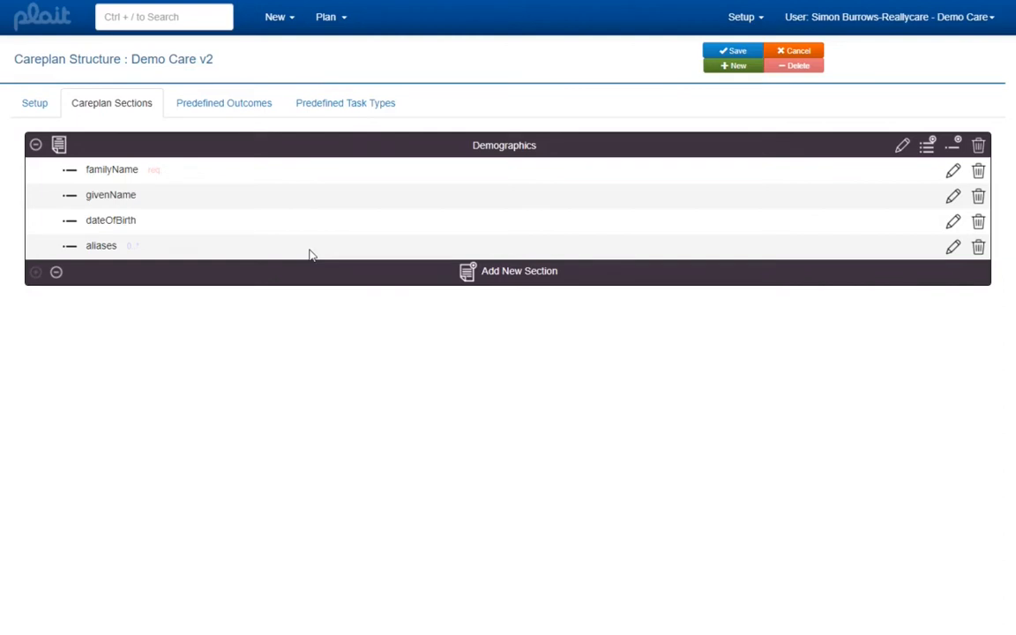
pyautogui.moveTo(309, 255); pyautogui.dragTo(311, 217)
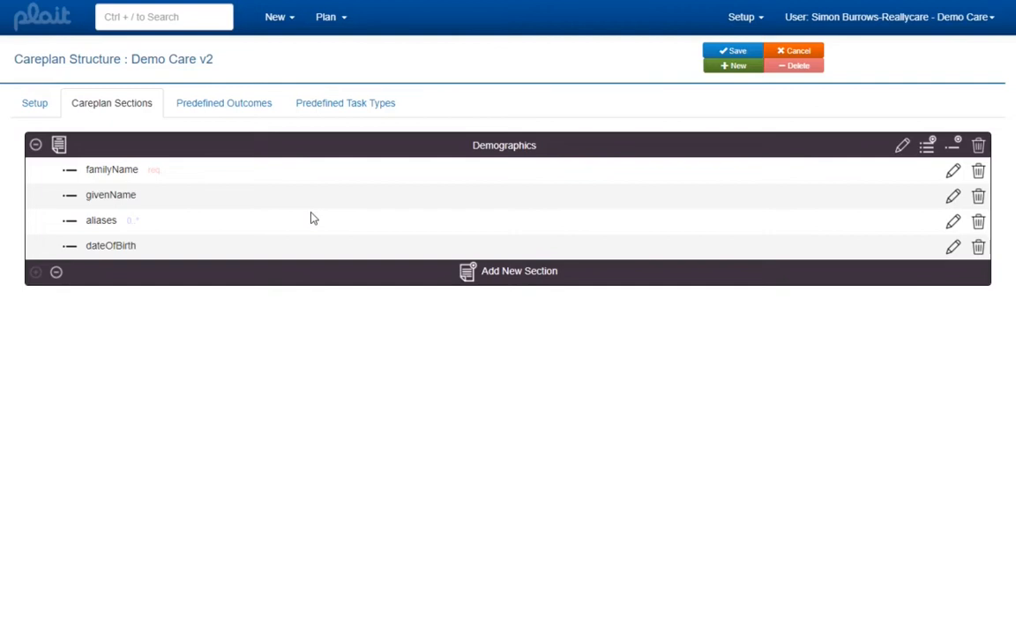
# Add a subsection labelled Home Address to the Demographics section, with the container style Group.
pyautogui.click(928, 148)
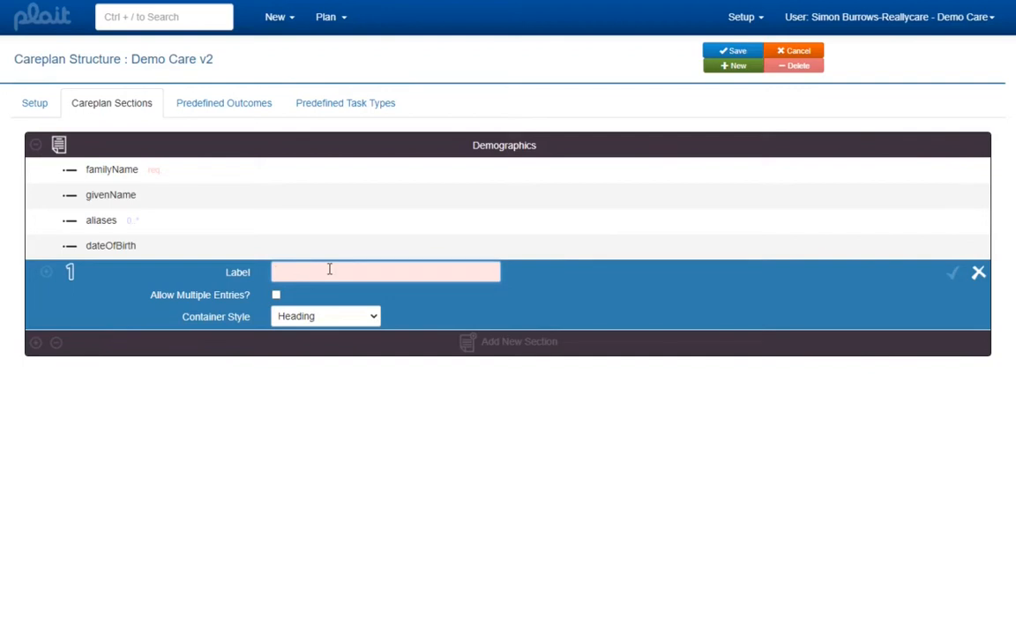
pyautogui.click(299, 322)
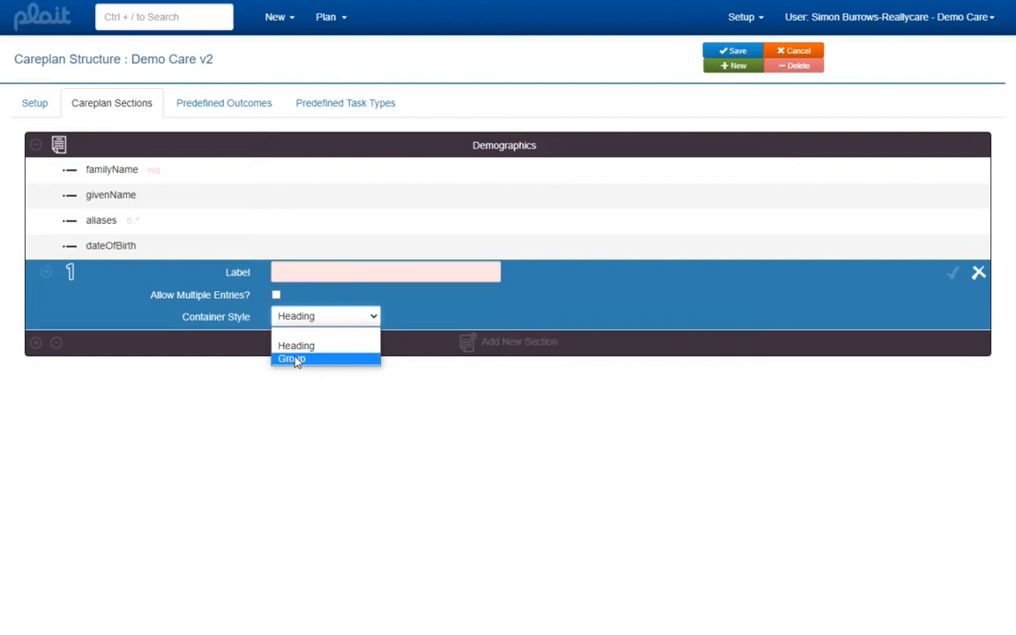
pyautogui.click(296, 359)
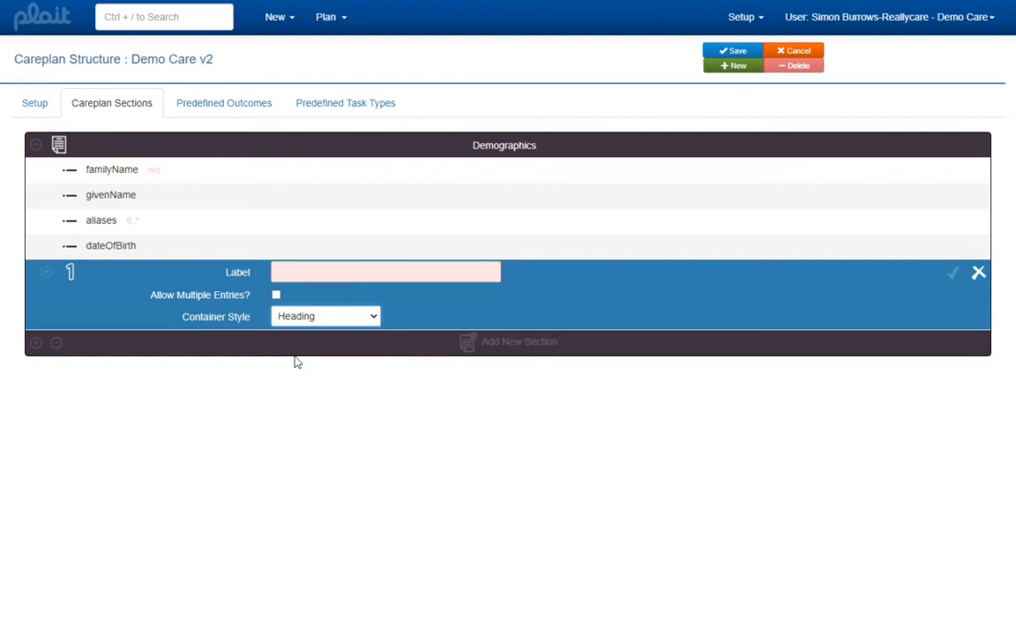
pyautogui.click(313, 273)
pyautogui.write('Home Address')
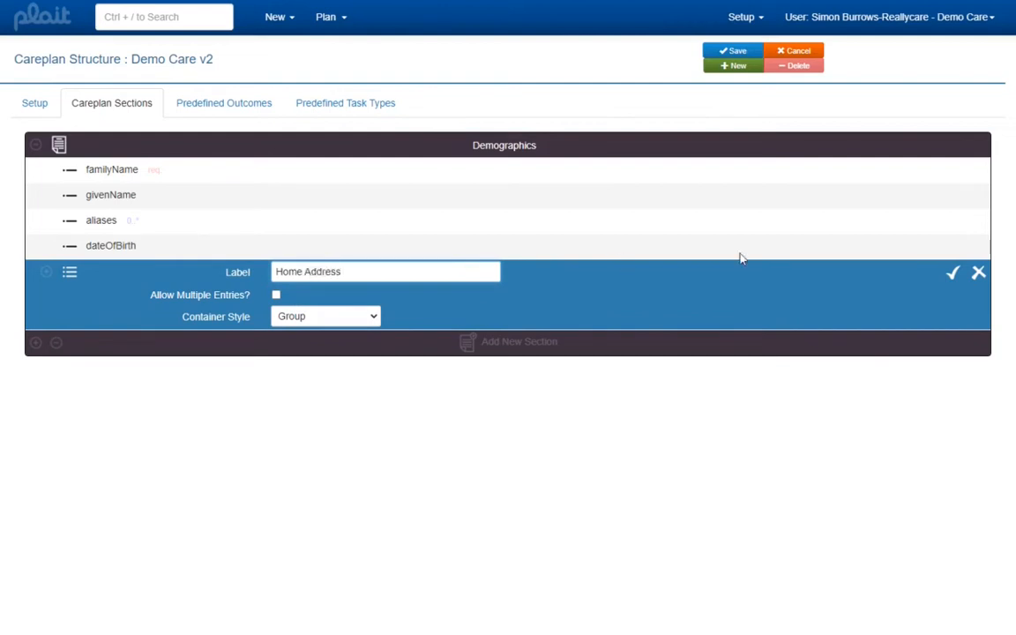
pyautogui.click(953, 273)
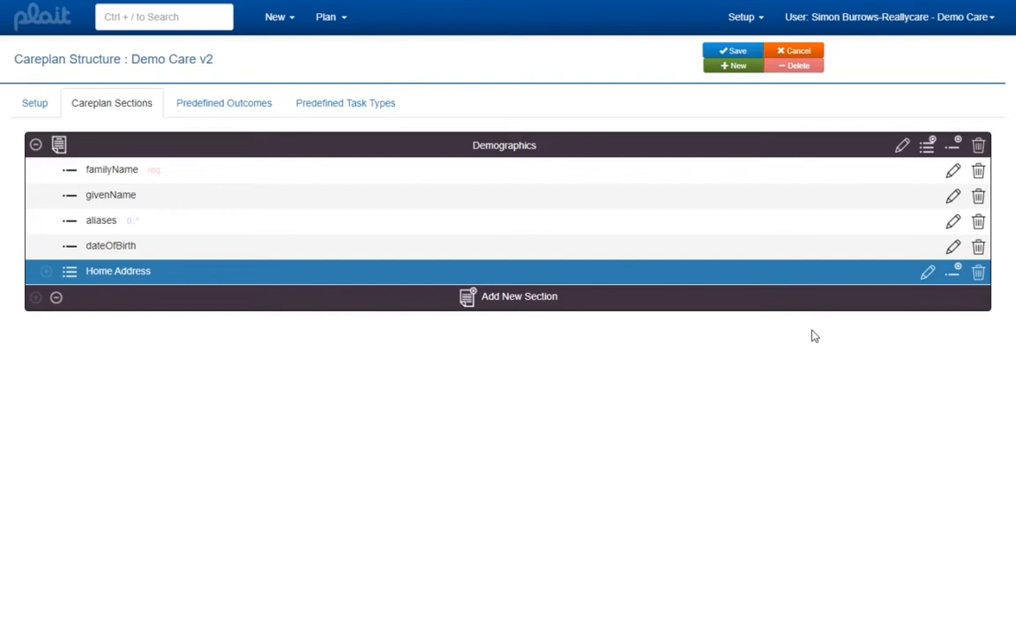
# Add a street field to the Home Address group, linked to the street1 person field.
pyautogui.click(954, 273)
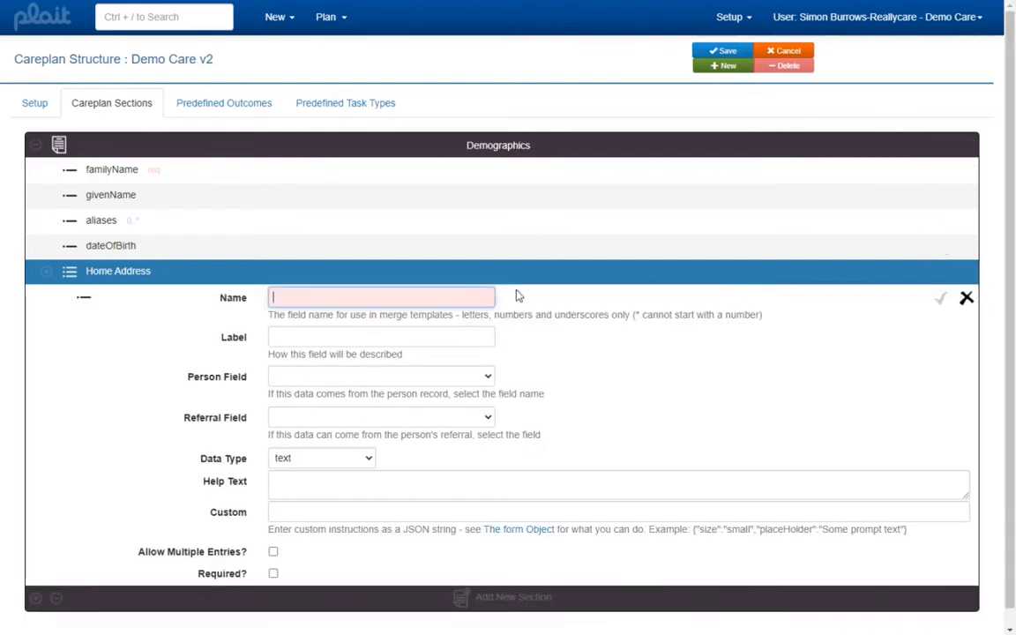
pyautogui.write('street')
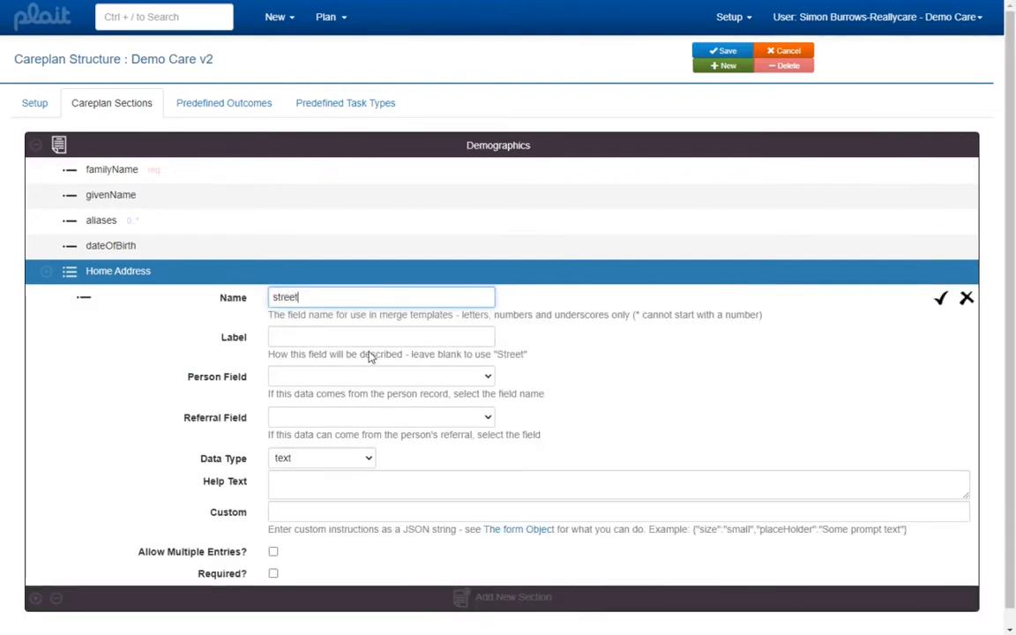
pyautogui.click(327, 377)
pyautogui.click(326, 457)
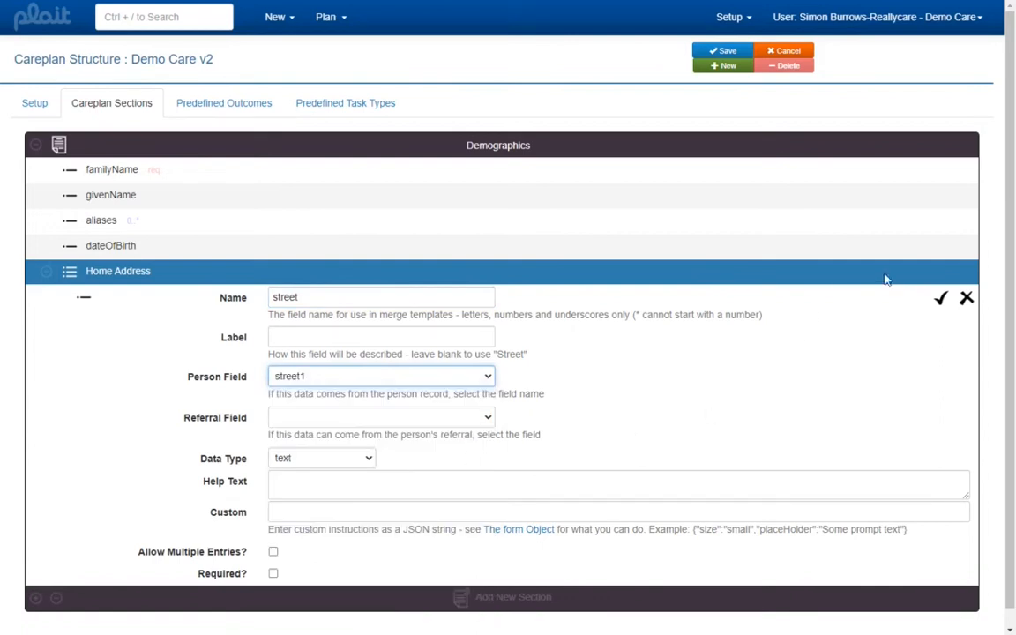
pyautogui.click(941, 298)
# Add a town field to the Home Address group, linked to the town person field.
pyautogui.click(953, 273)
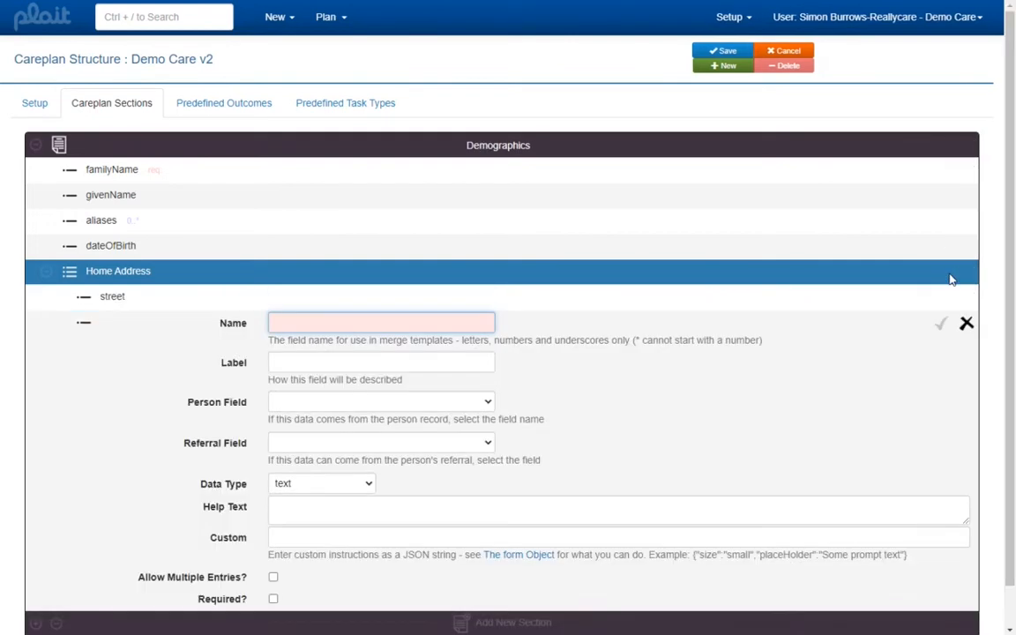
pyautogui.write('town')
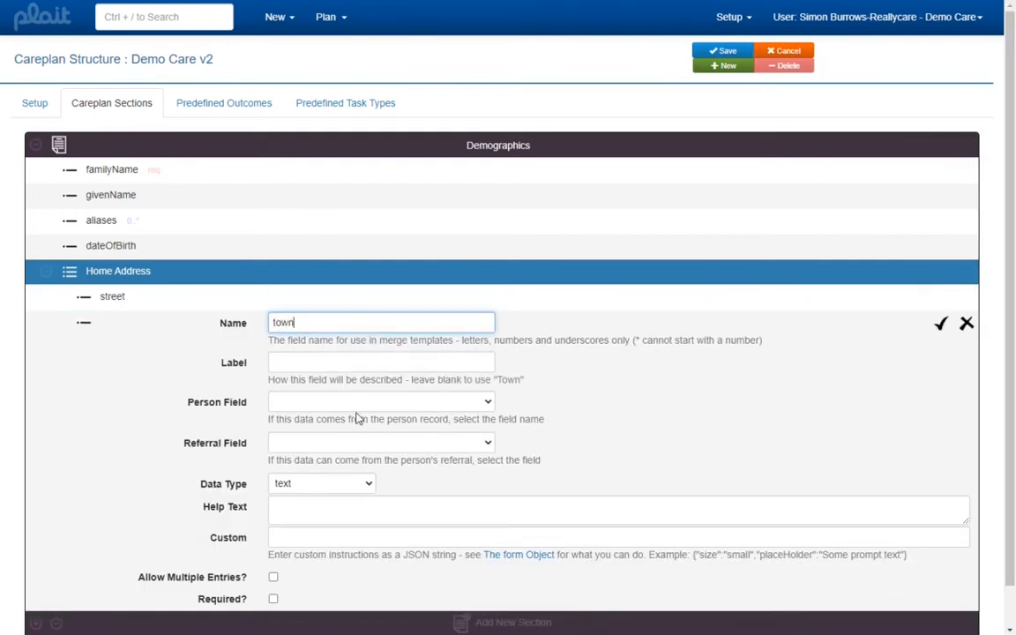
pyautogui.click(360, 403)
pyautogui.click(347, 518)
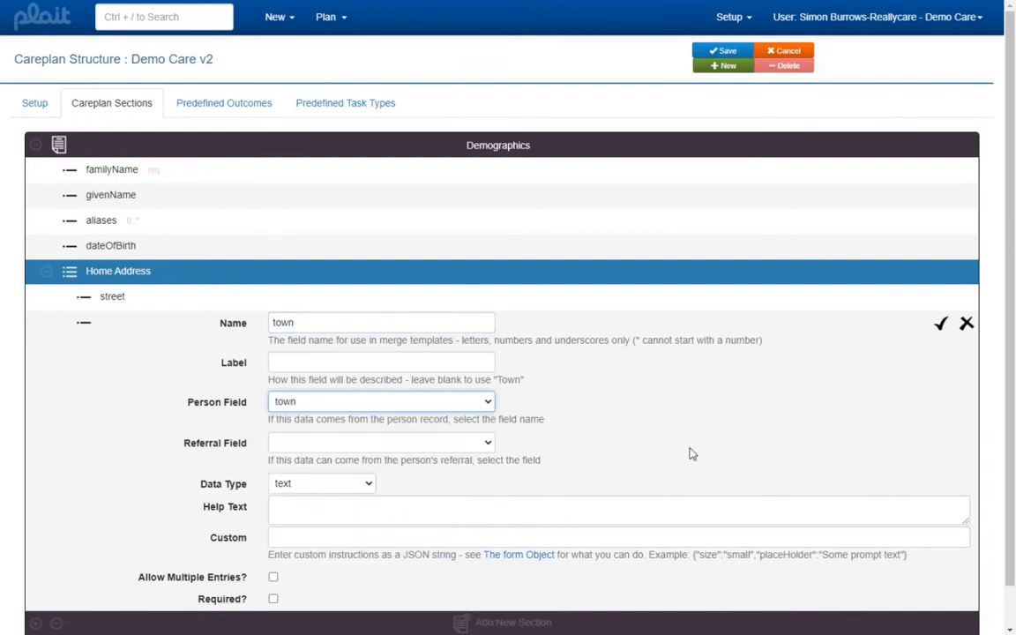
pyautogui.click(941, 323)
# Add a postcode field to the Home Address group, linked to the postcode person field.
pyautogui.click(953, 273)
pyautogui.write('postcode')
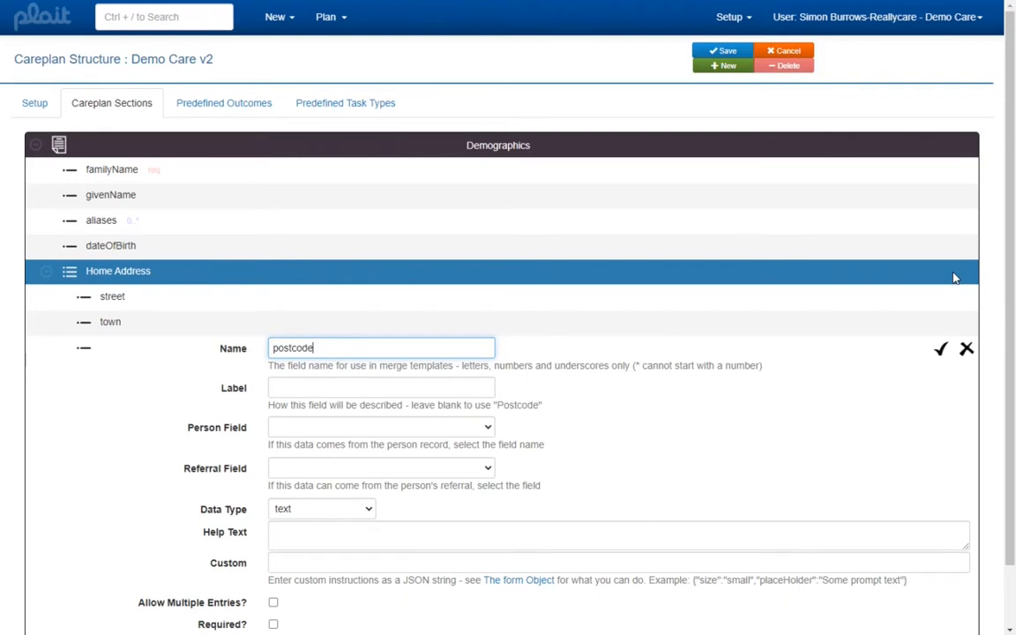
pyautogui.click(414, 427)
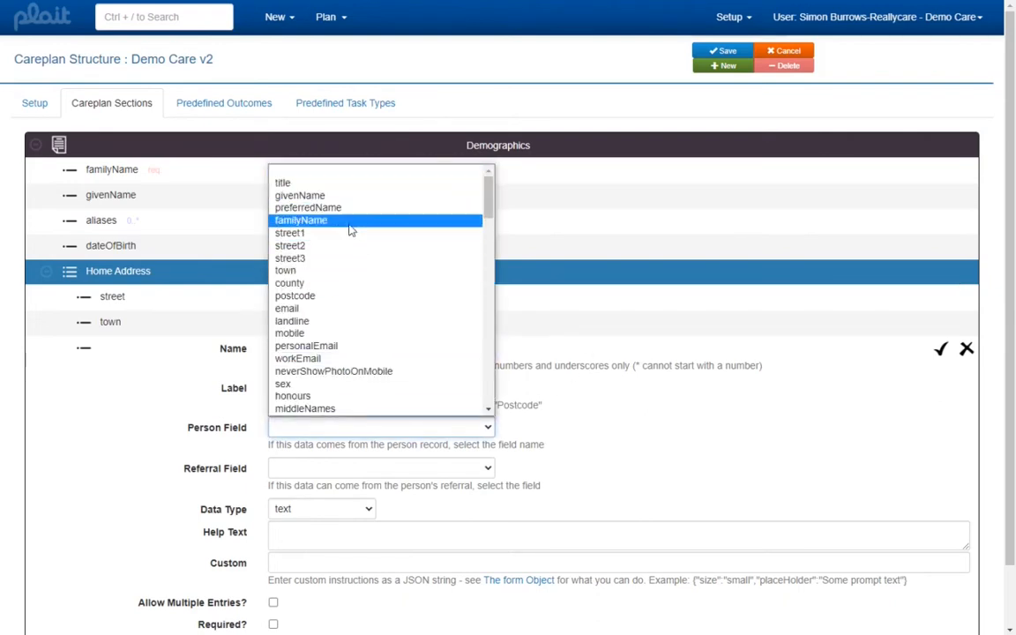
pyautogui.click(335, 295)
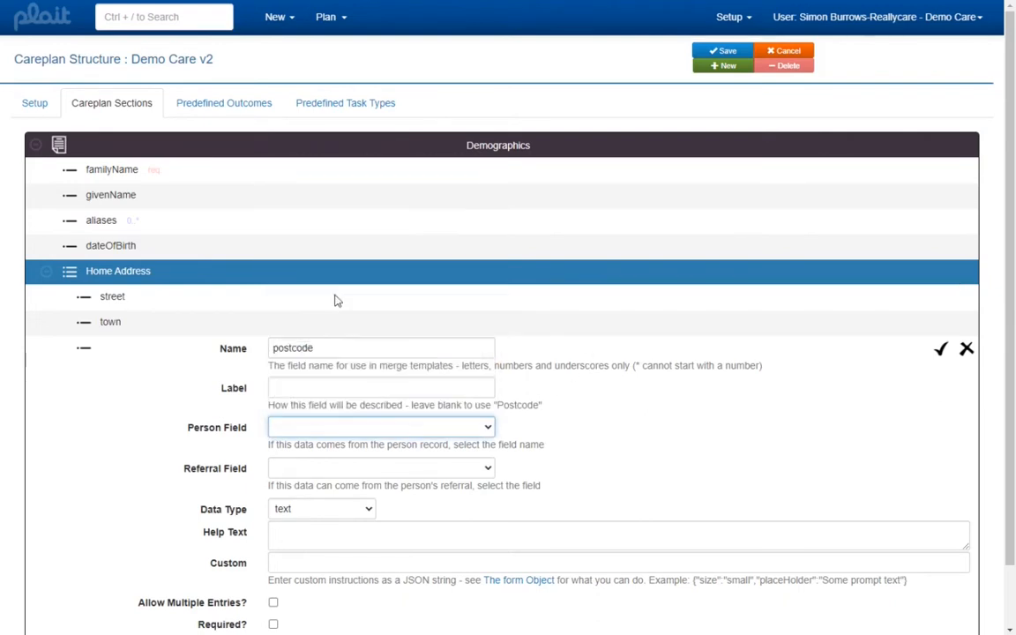
pyautogui.click(943, 351)
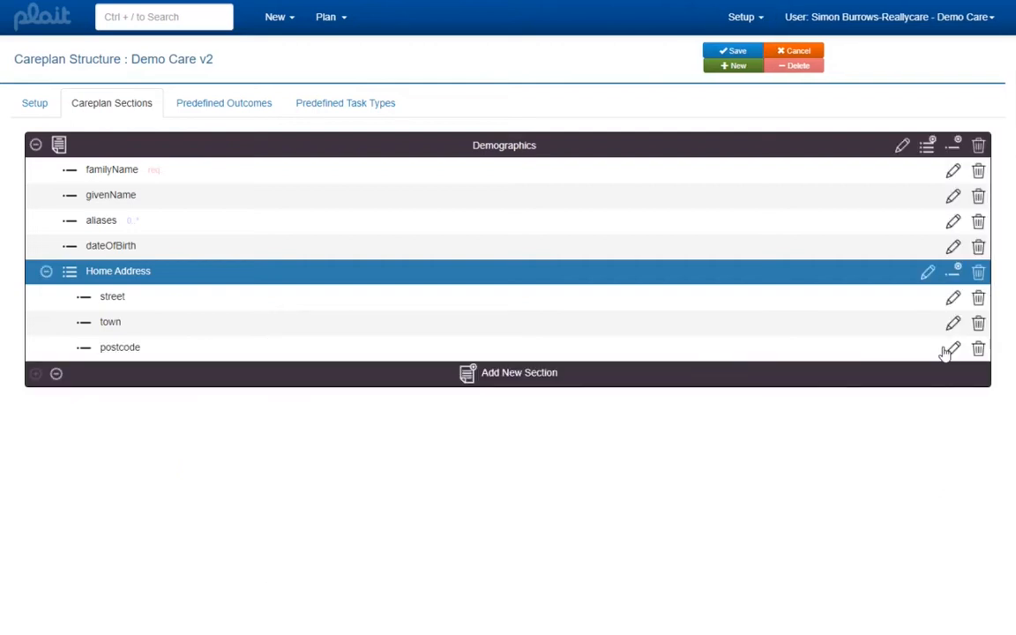
# Rename the street field in the Home Address group as street1.
pyautogui.click(953, 298)
pyautogui.write('1')
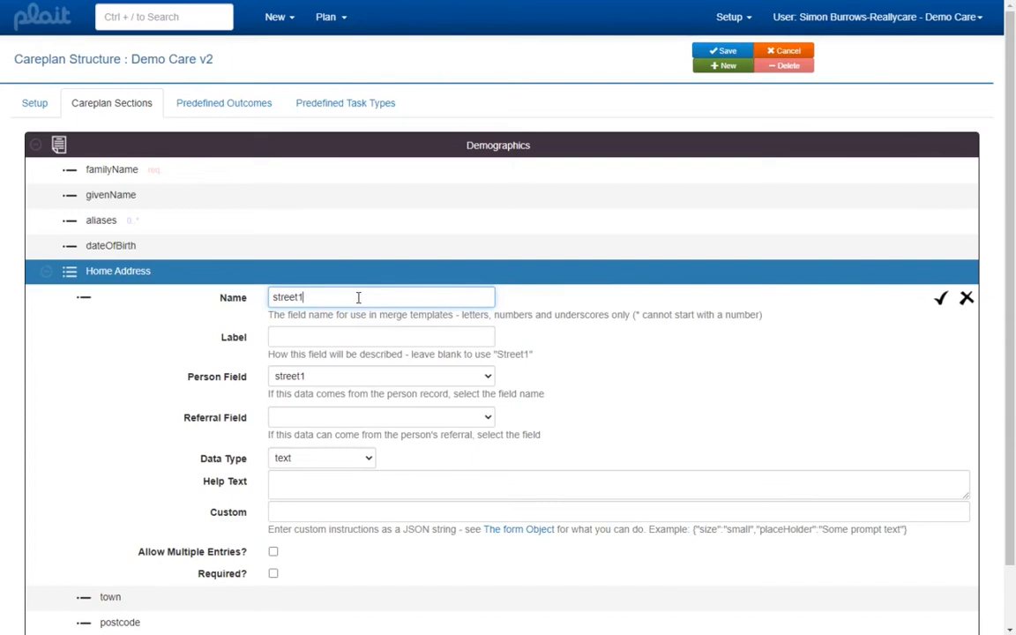
pyautogui.click(942, 299)
# Add a street2 field to the Home Address group, linked to the street2 person field.
pyautogui.click(952, 274)
pyautogui.write('s')
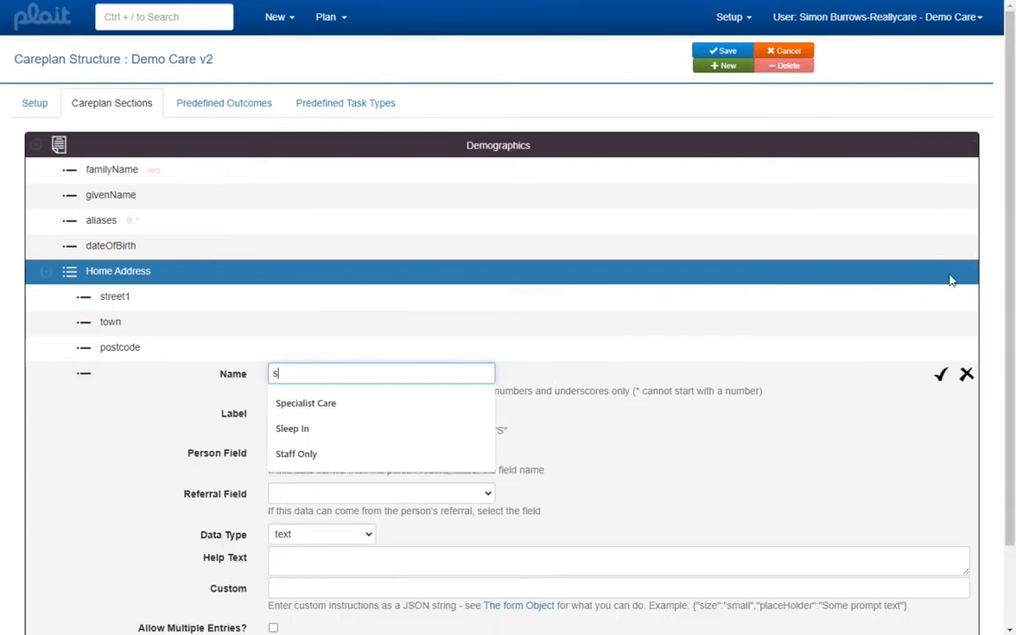
pyautogui.write('treet2')
pyautogui.click(378, 450)
pyautogui.click(329, 277)
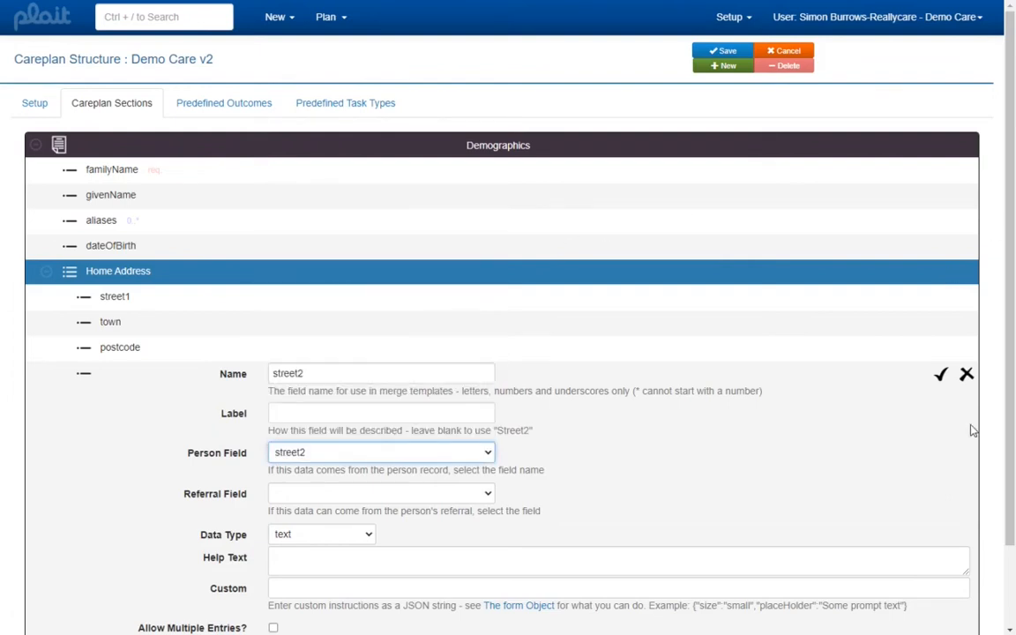
pyautogui.click(942, 375)
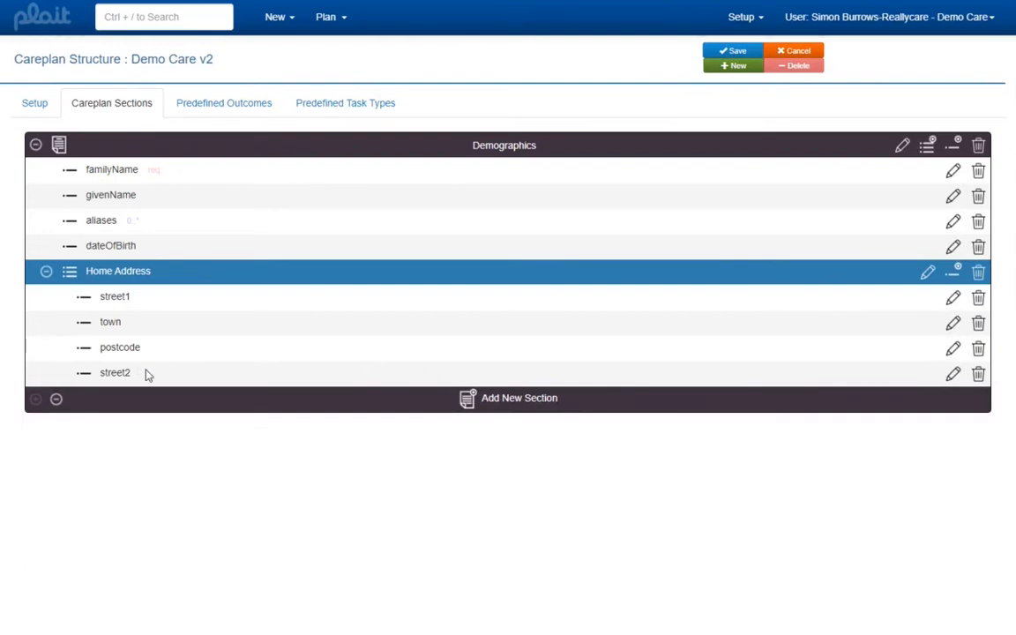
# Reorder the Home Address fields so street2 follows street1 and postcode sits below town as the group's last field.
pyautogui.moveTo(148, 375); pyautogui.dragTo(167, 320)
pyautogui.moveTo(162, 381); pyautogui.dragTo(313, 154)
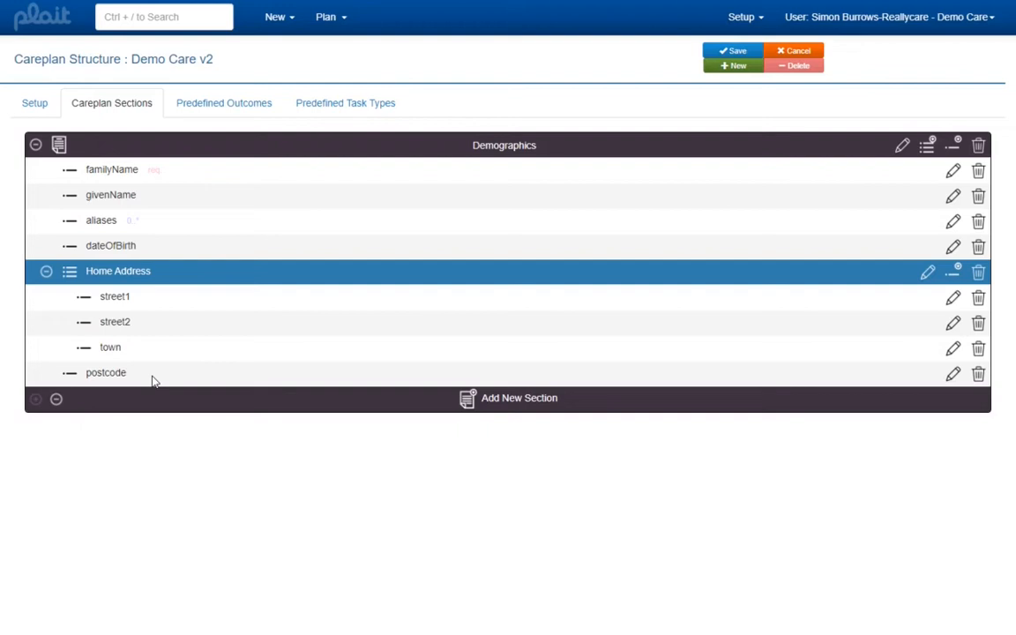
pyautogui.moveTo(152, 381); pyautogui.dragTo(187, 283)
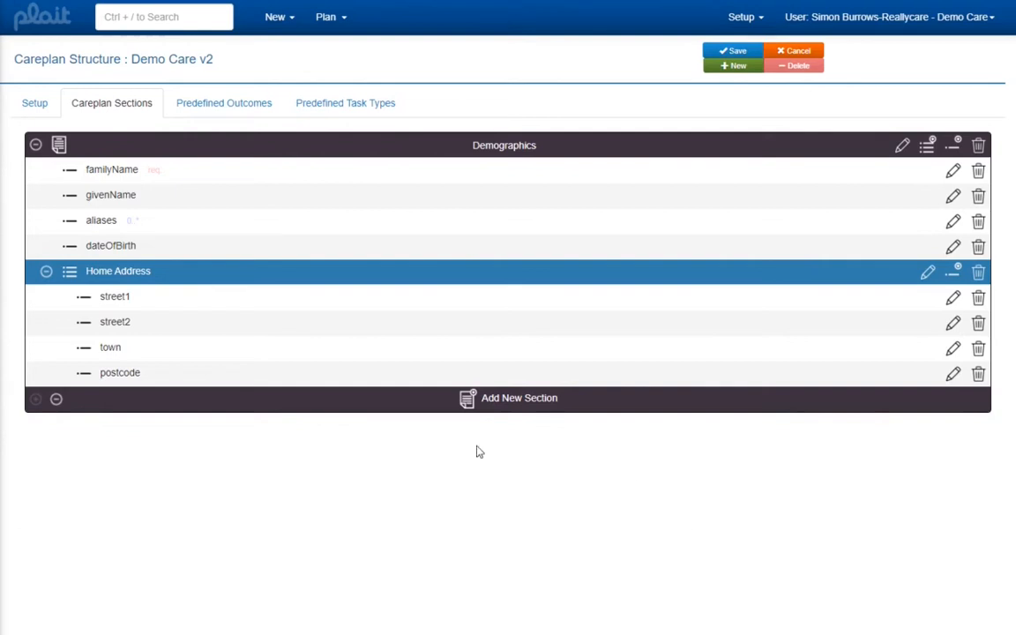
# Add a new careplan section labelled Background below Demographics.
pyautogui.click(495, 405)
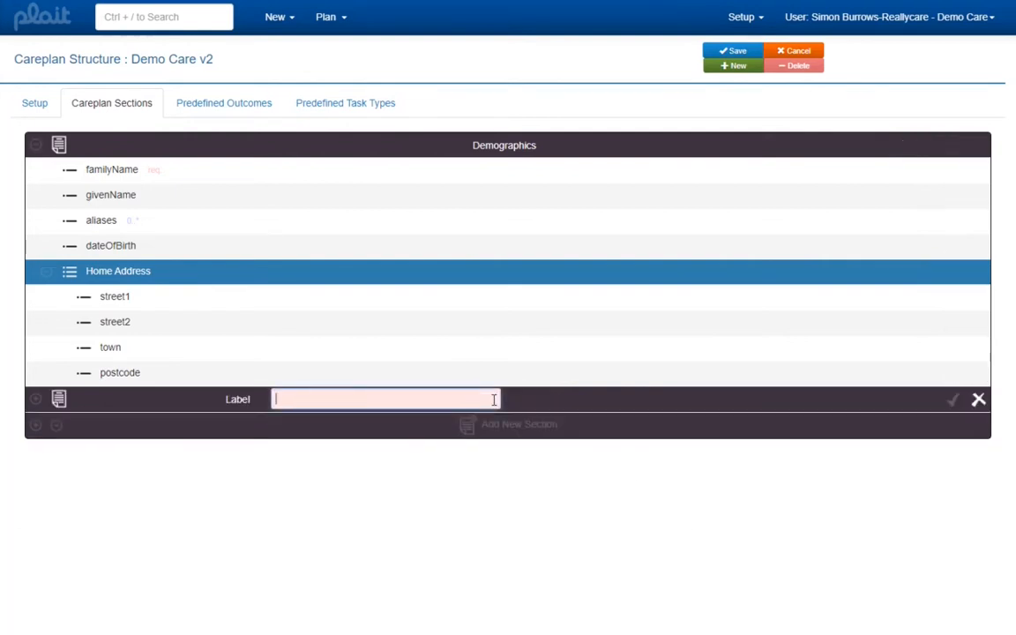
pyautogui.write('Background')
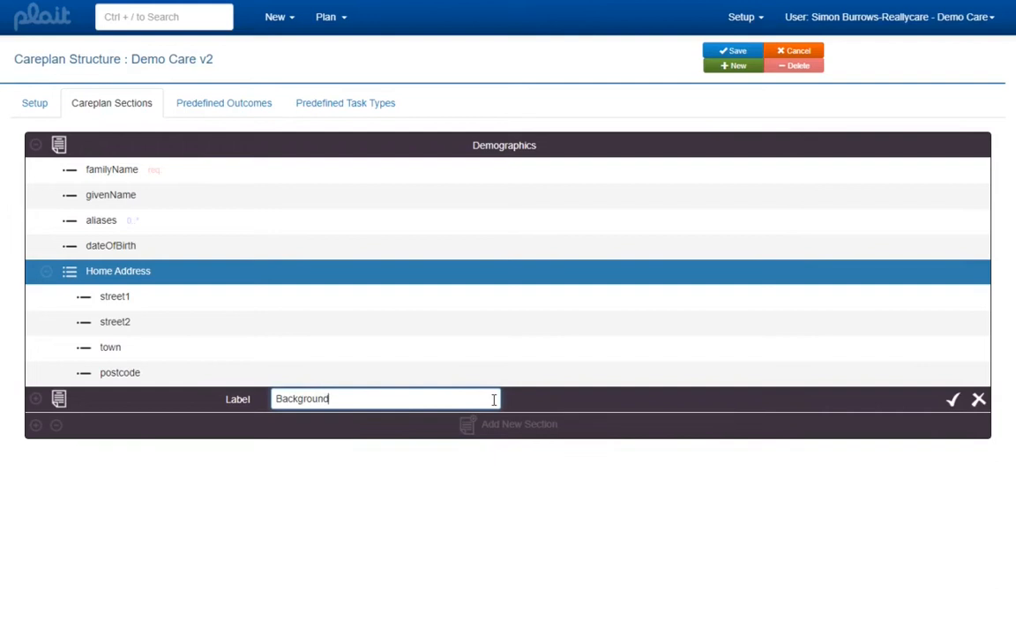
pyautogui.press('Return')
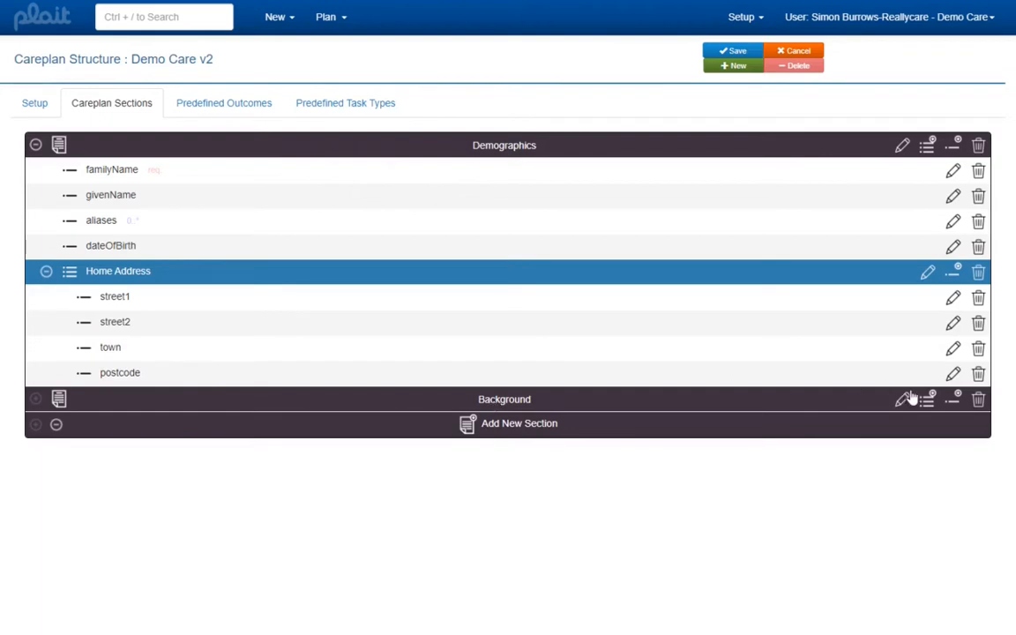
# Add a LivingArrangements field to the Background section, linked to the Housing referral field.
pyautogui.click(954, 400)
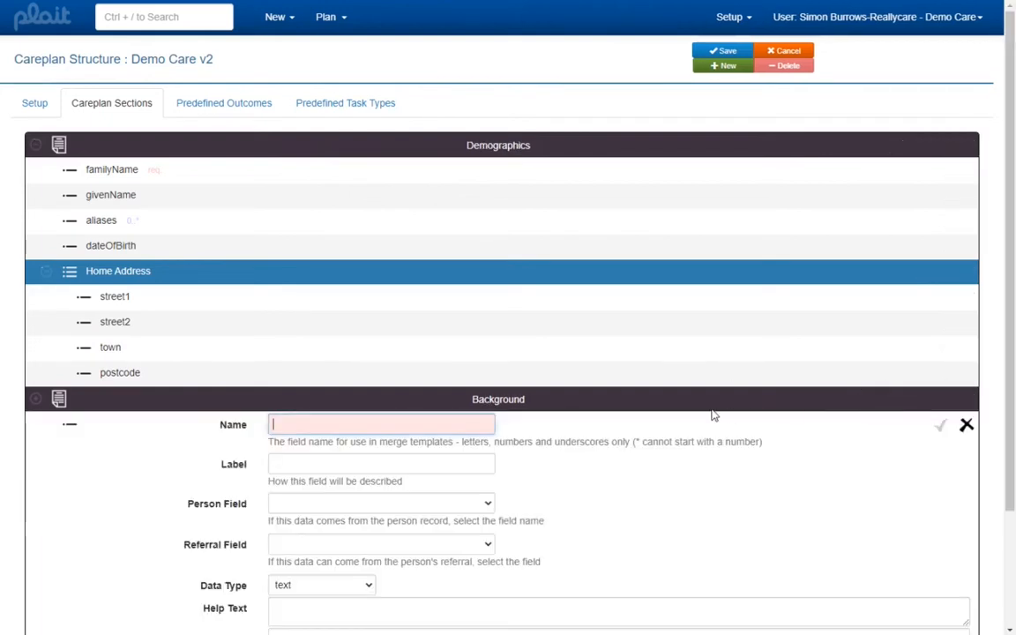
pyautogui.write('Liv')
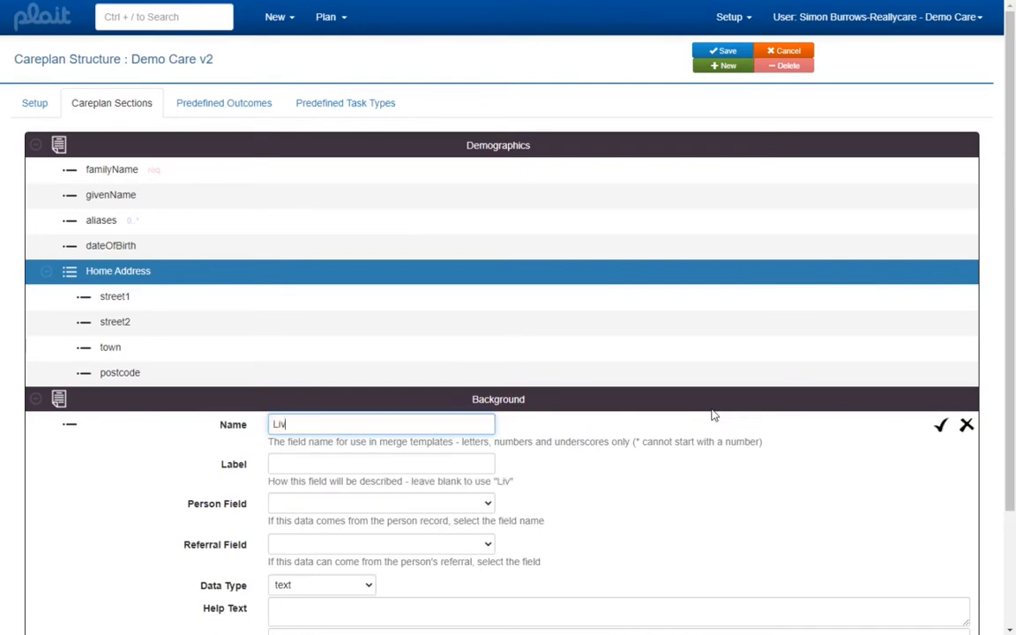
pyautogui.write('ingArrangements')
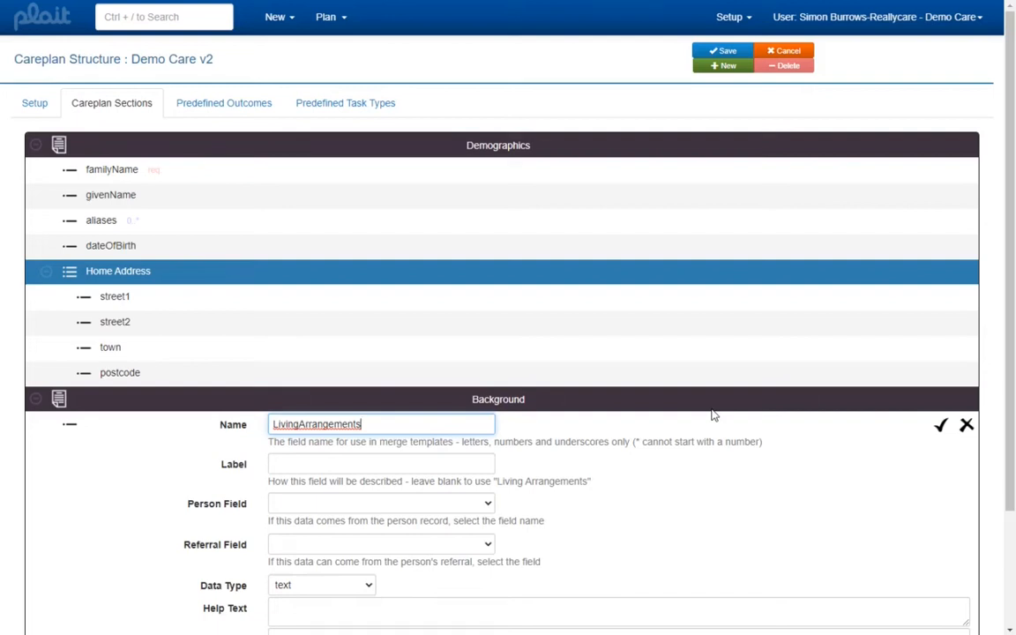
pyautogui.click(401, 547)
pyautogui.scroll(-5, 393, 406)
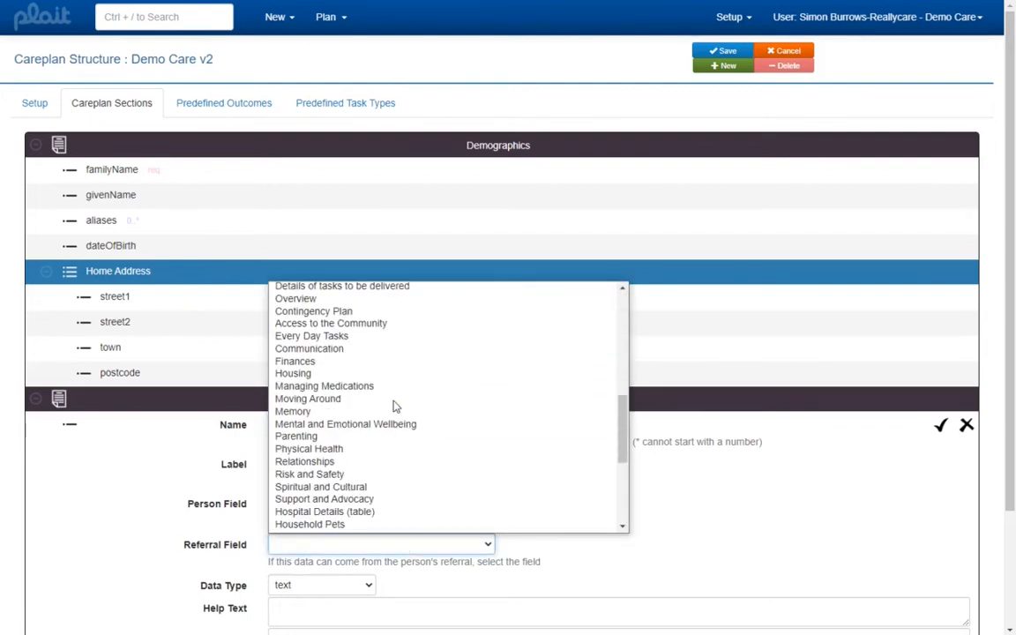
pyautogui.click(300, 374)
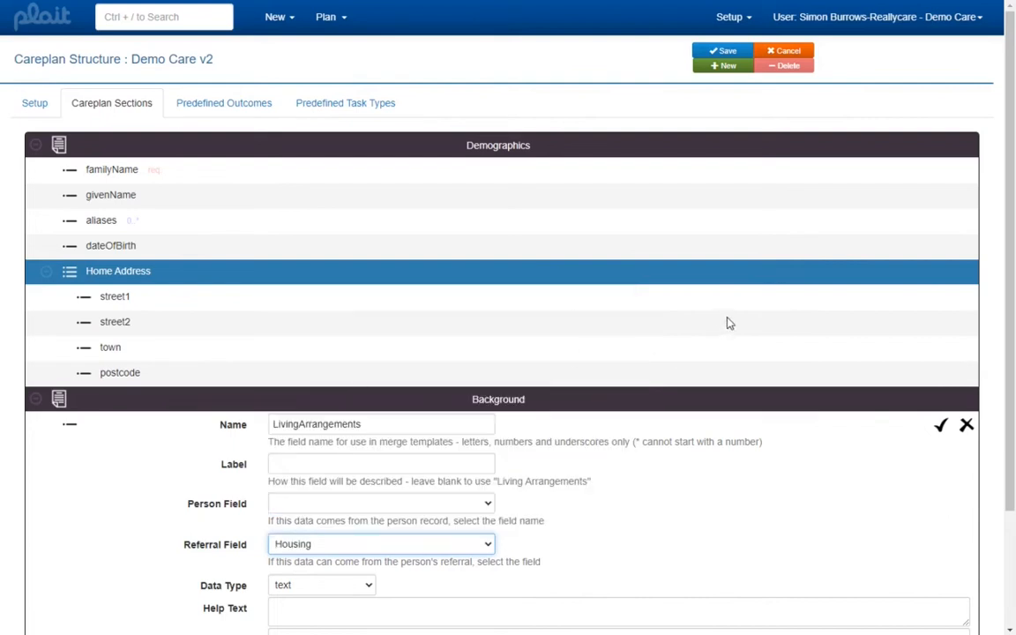
pyautogui.click(942, 426)
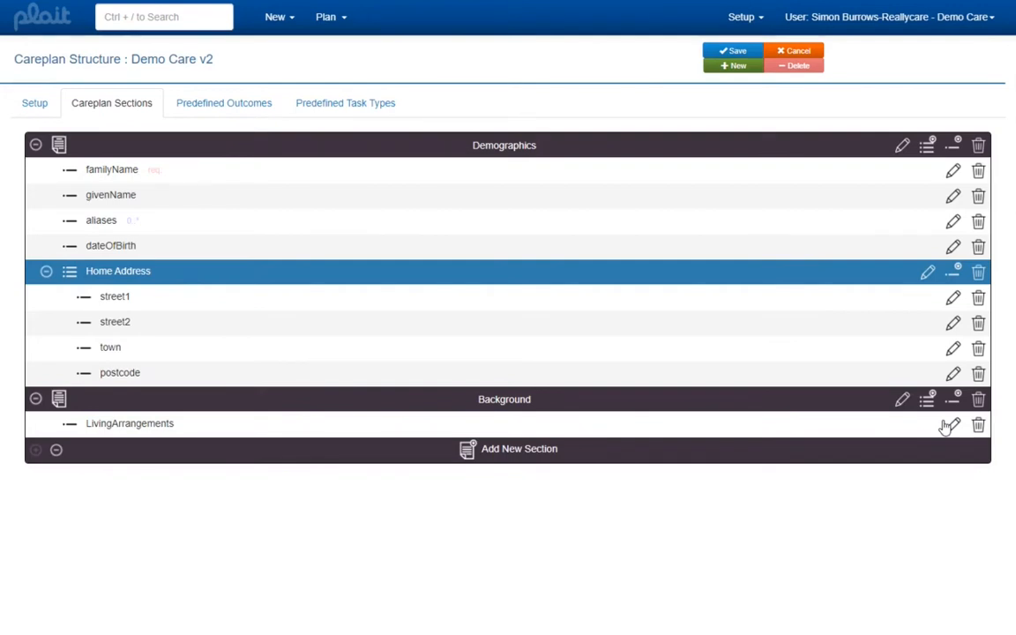
# Add a Mobility field to the Background section, linked to the Moving Around referral field.
pyautogui.click(954, 405)
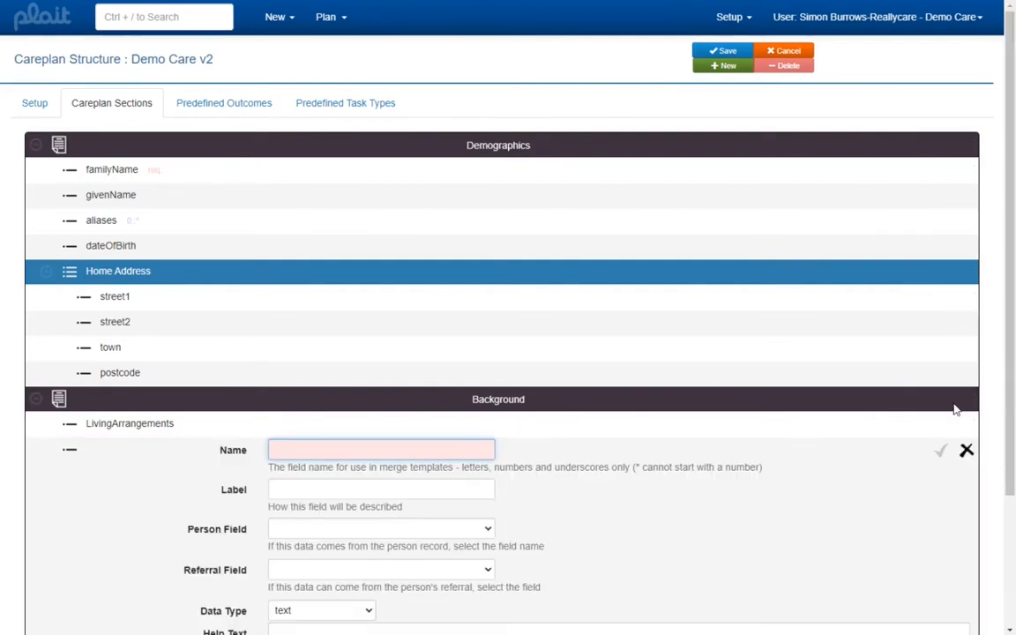
pyautogui.write('Mobility')
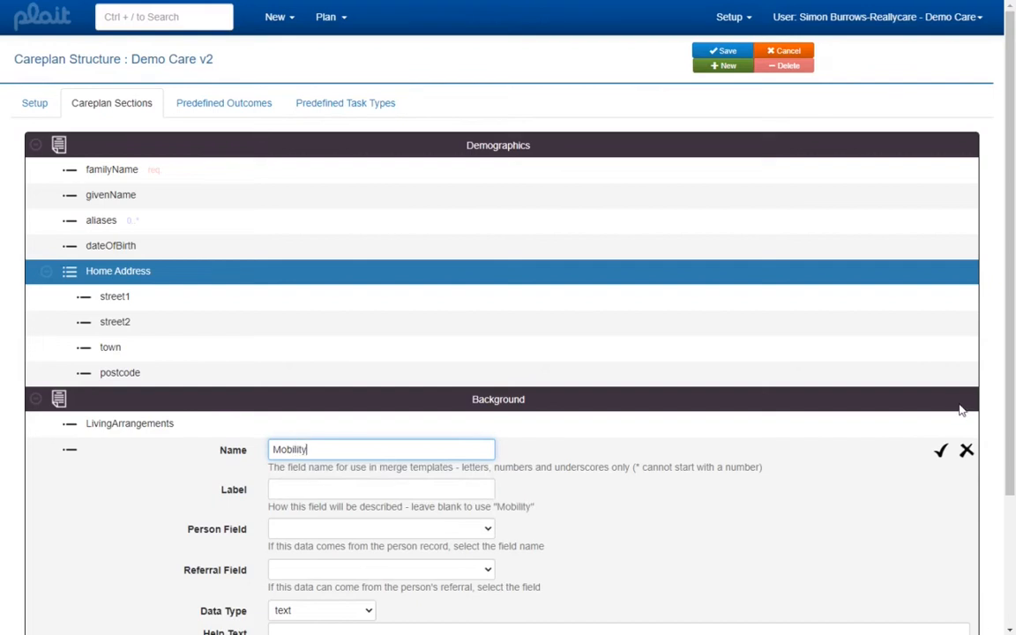
pyautogui.click(385, 571)
pyautogui.scroll(-5, 378, 433)
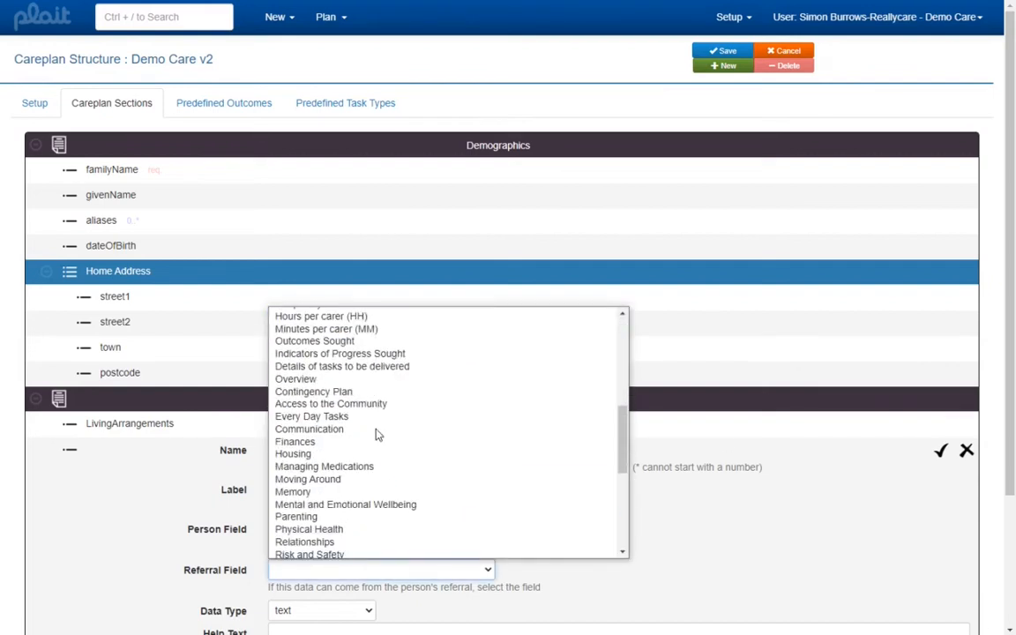
pyautogui.click(352, 479)
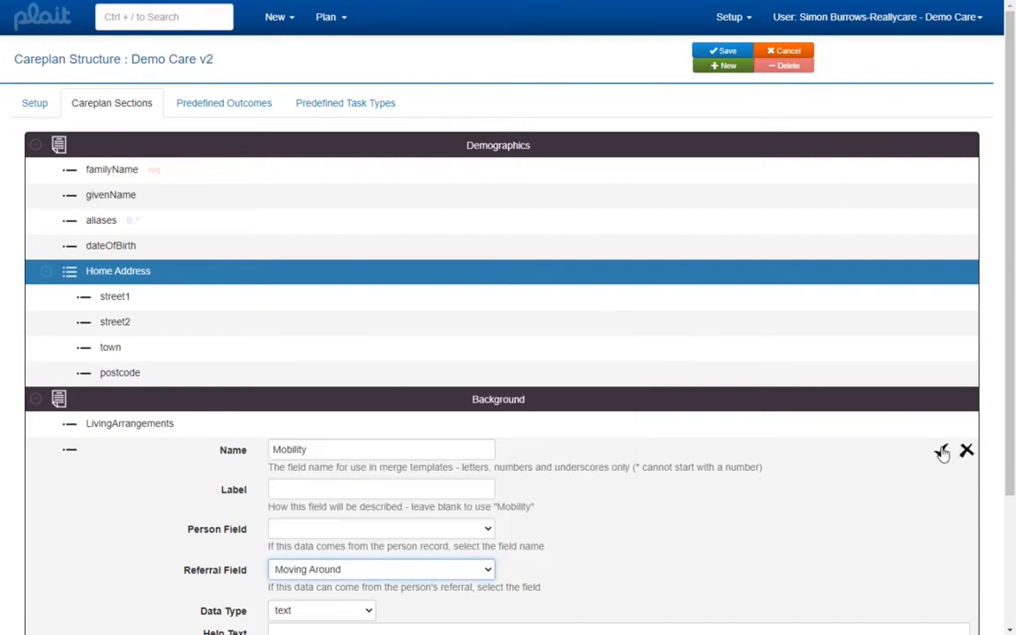
pyautogui.click(943, 453)
# Add a PhysicalHealth field to the Background section, linked to the Physical Health referral field.
pyautogui.click(952, 401)
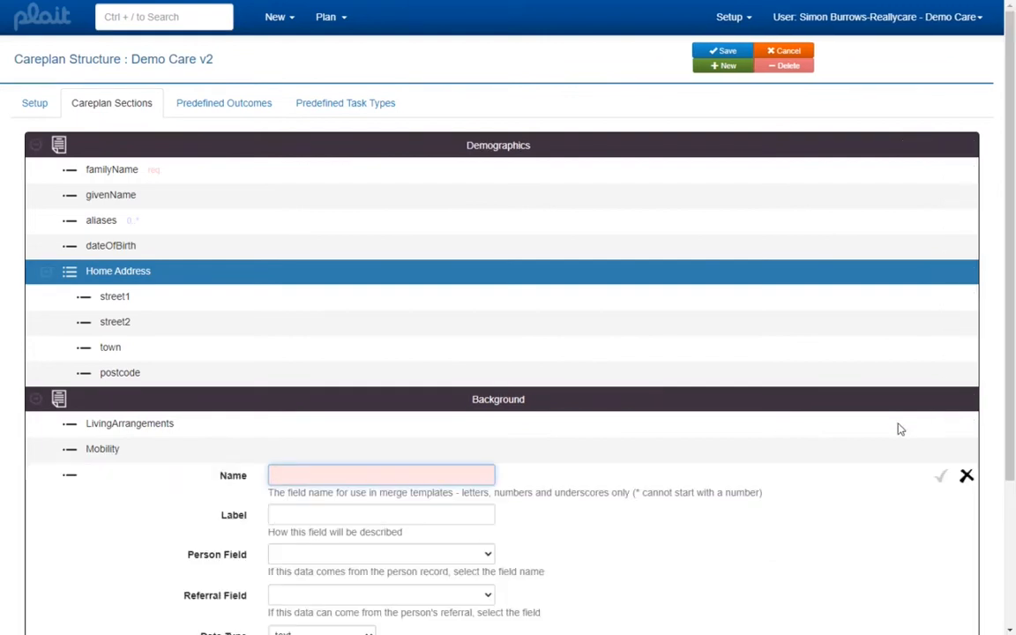
pyautogui.write('PhysicalHealth')
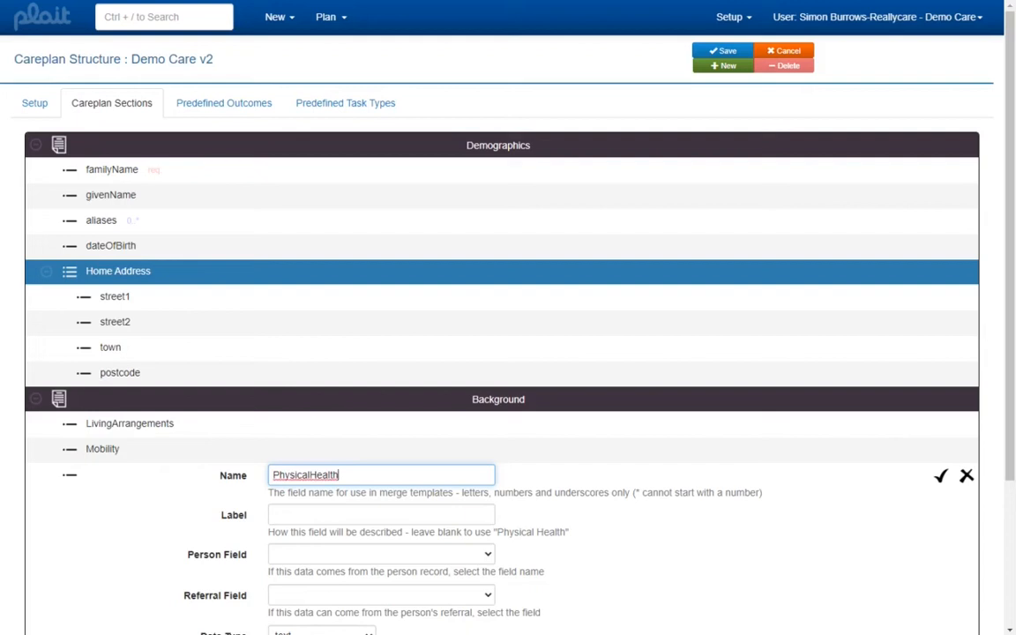
pyautogui.click(386, 596)
pyautogui.scroll(-5, 420, 429)
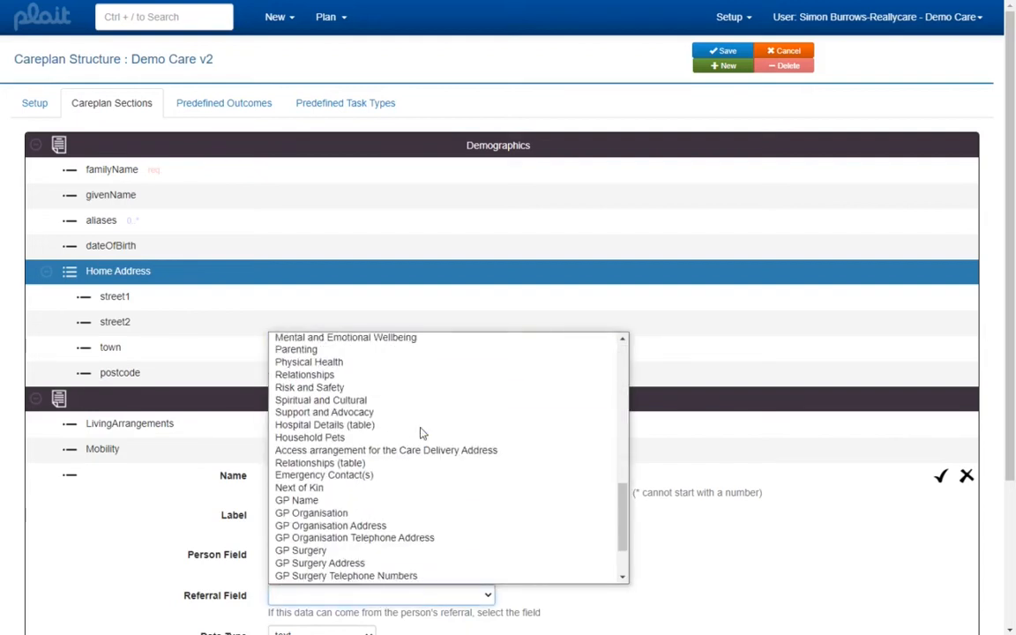
pyautogui.click(361, 364)
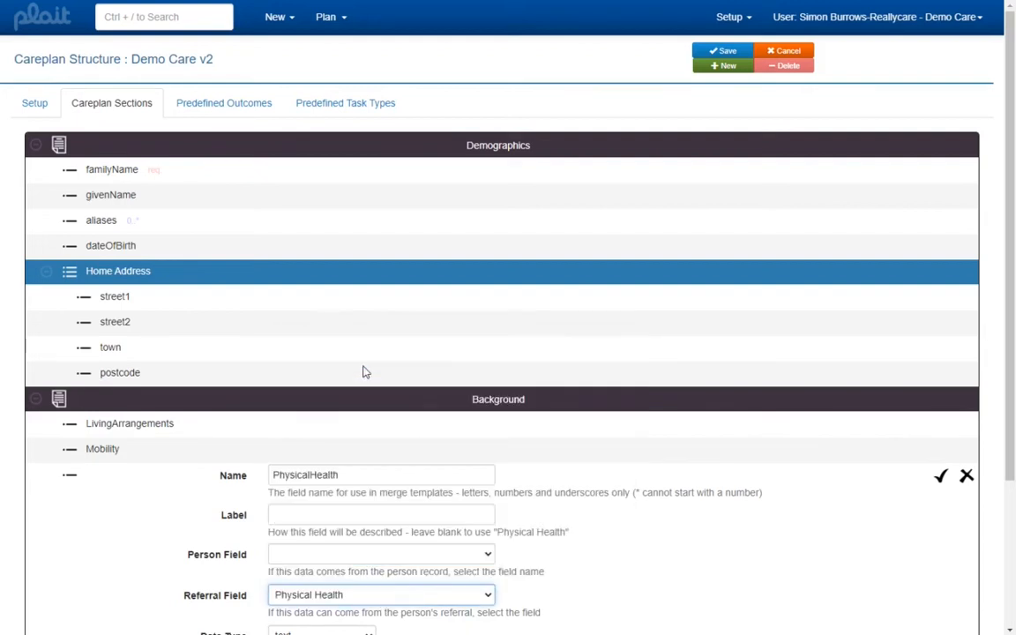
pyautogui.click(944, 477)
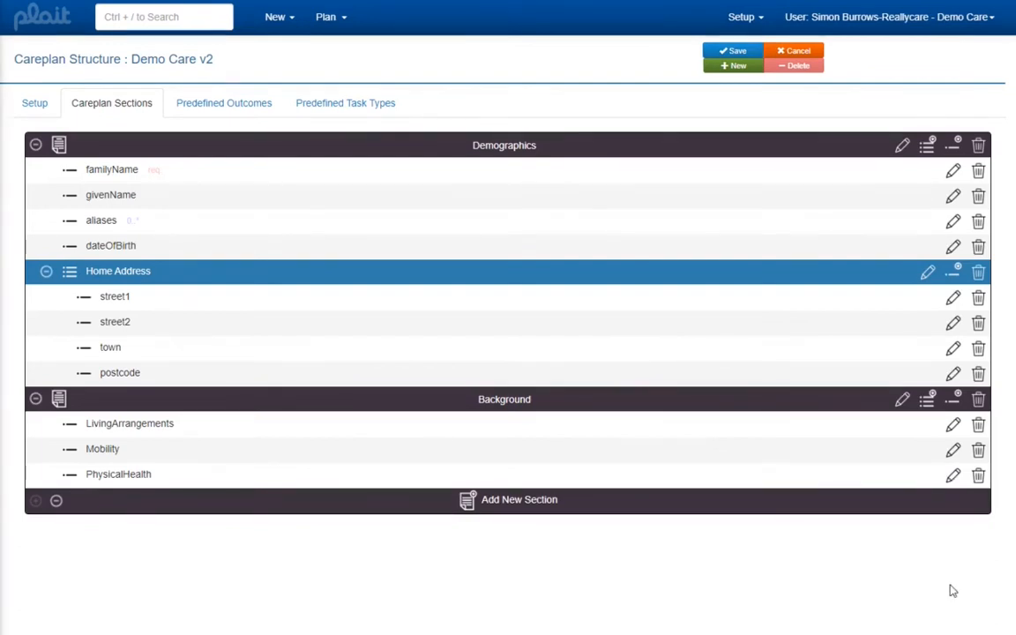
# Add a new careplan section labelled Care and Support Plan below Background.
pyautogui.click(490, 501)
pyautogui.write('Care and Support Plan')
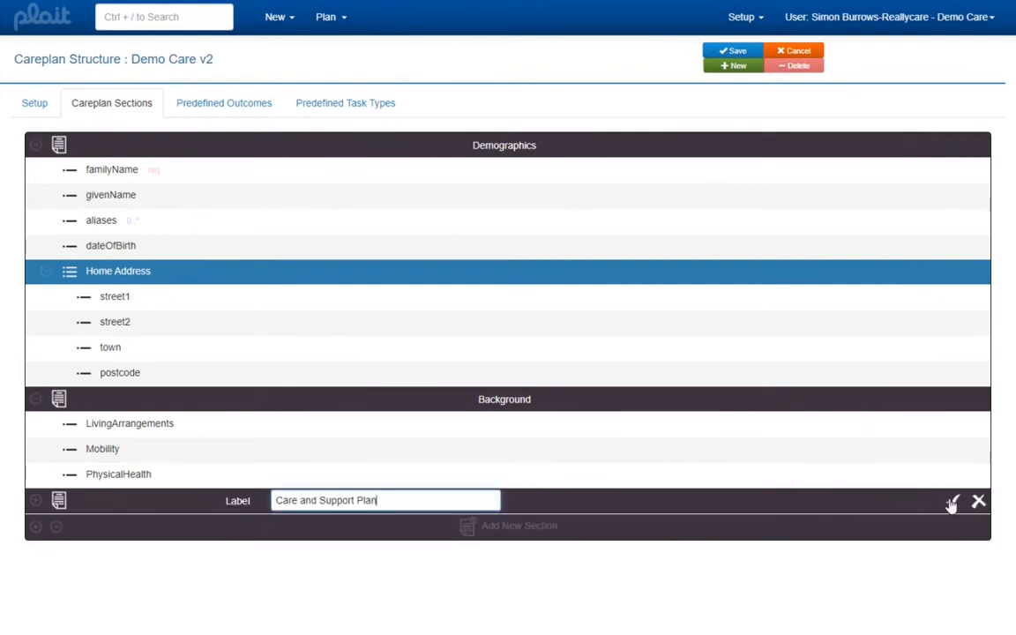
pyautogui.click(952, 501)
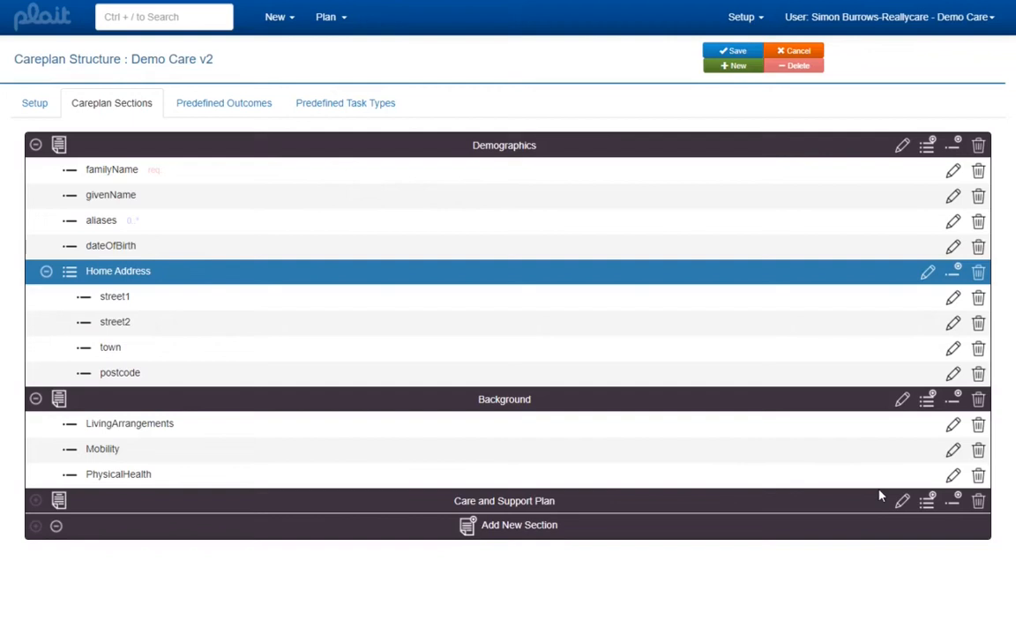
# Add a required group labelled "Needs, Concerns and Problems" that allows multiple entries to the Care and Support Plan section.
pyautogui.click(928, 501)
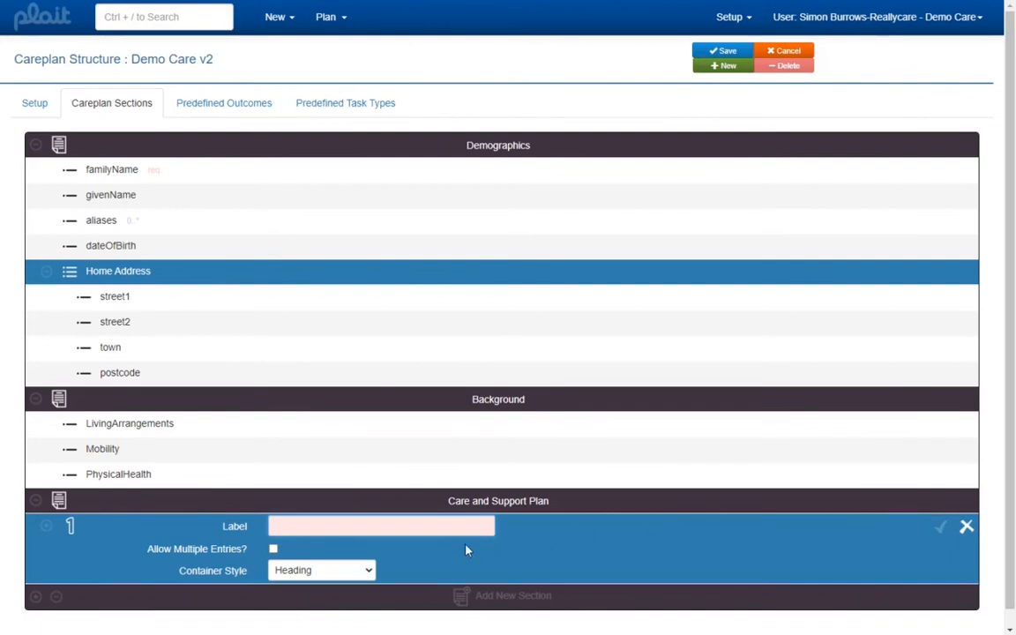
pyautogui.click(438, 529)
pyautogui.write('eeds')
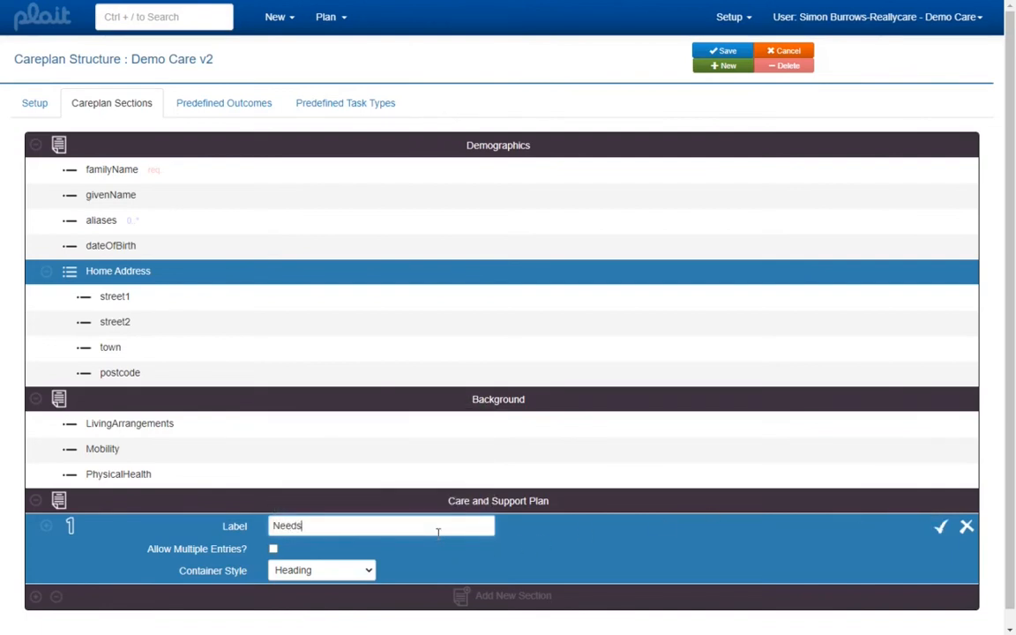
pyautogui.write(', Concerns and Problems')
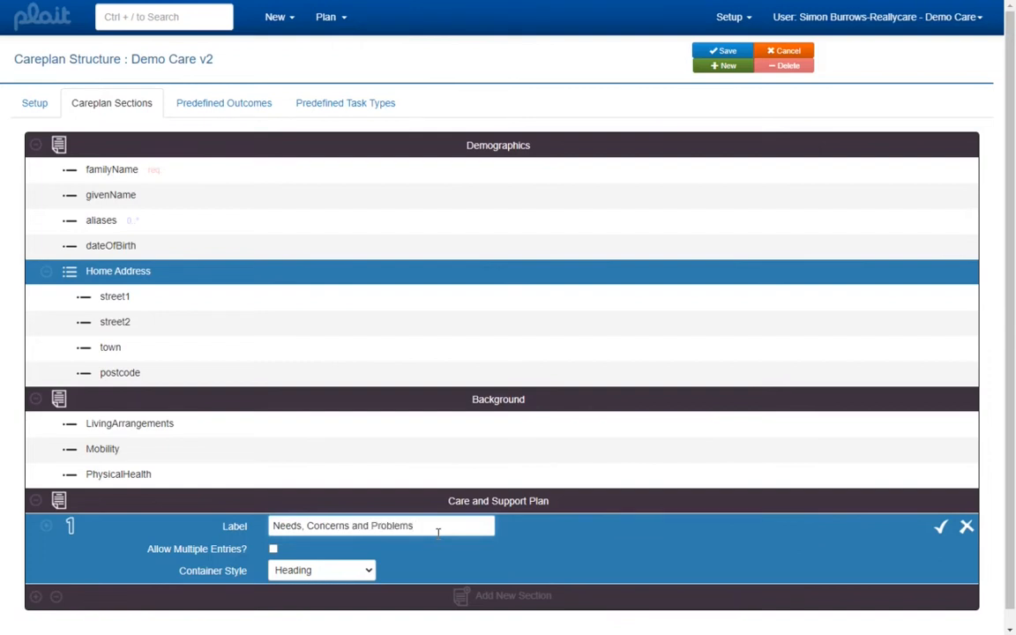
pyautogui.click(275, 552)
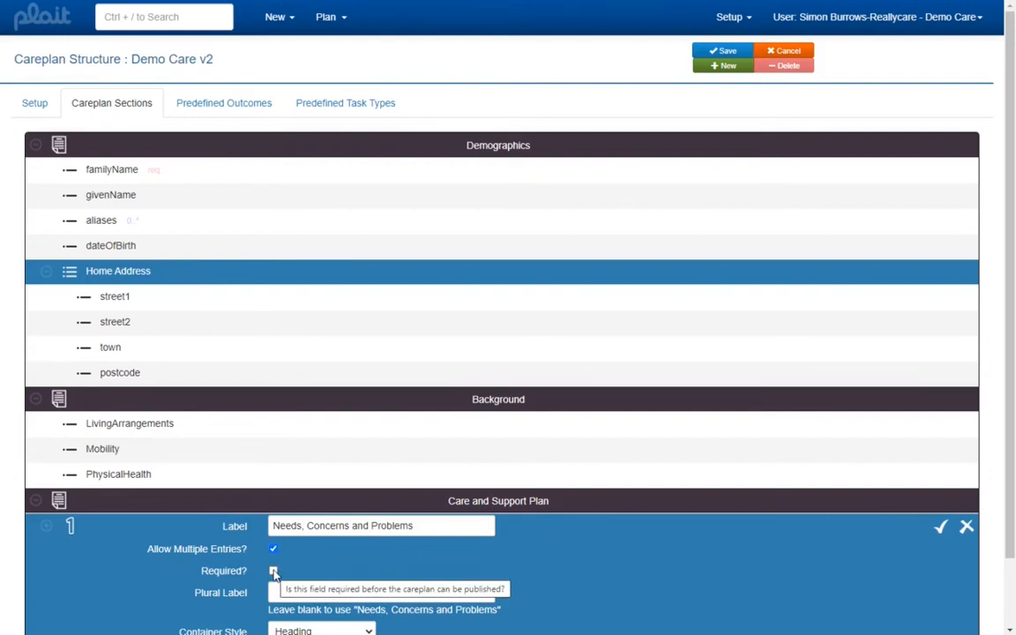
pyautogui.click(275, 572)
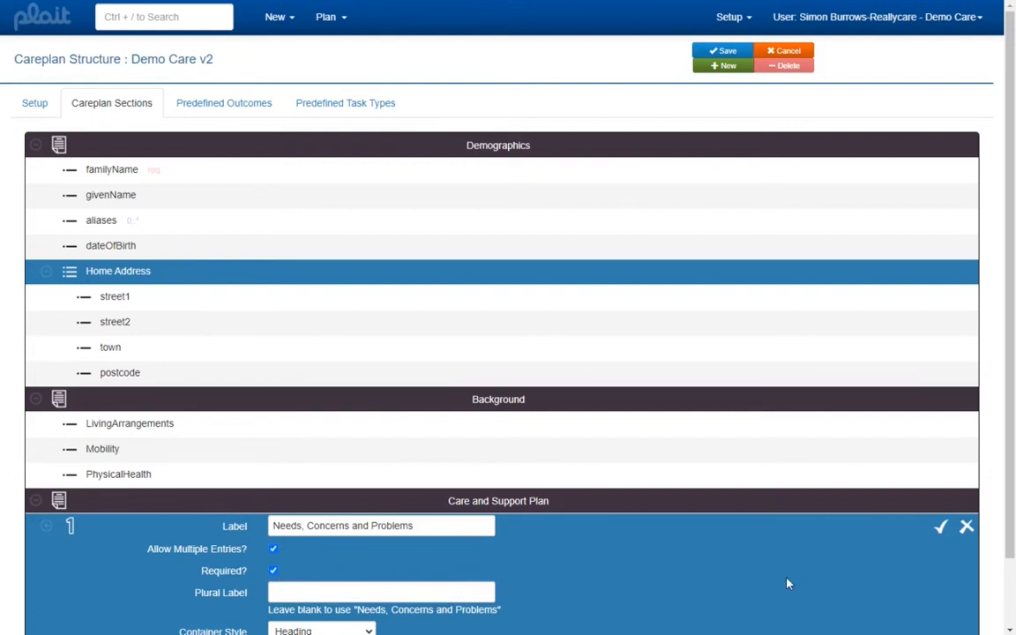
pyautogui.click(942, 528)
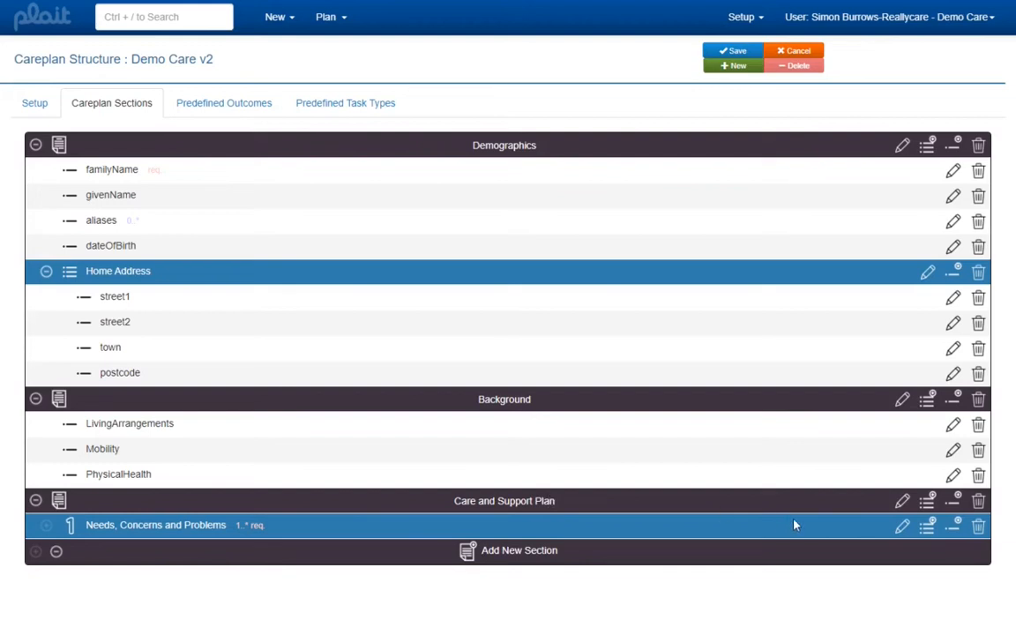
# Add a description field with the textarea data type to the Needs, Concerns and Problems group.
pyautogui.click(957, 528)
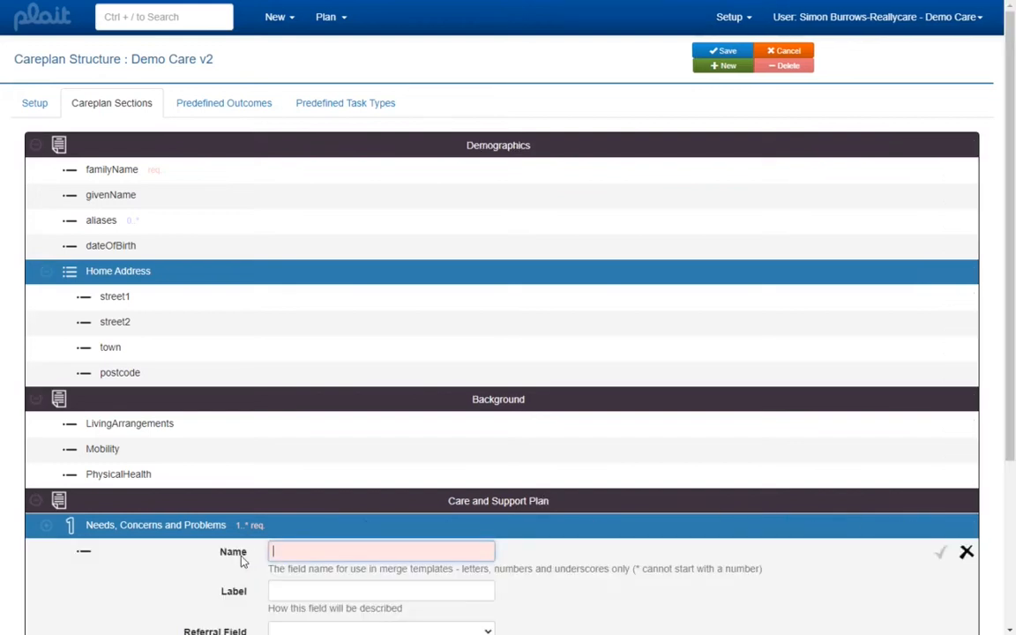
pyautogui.write('description')
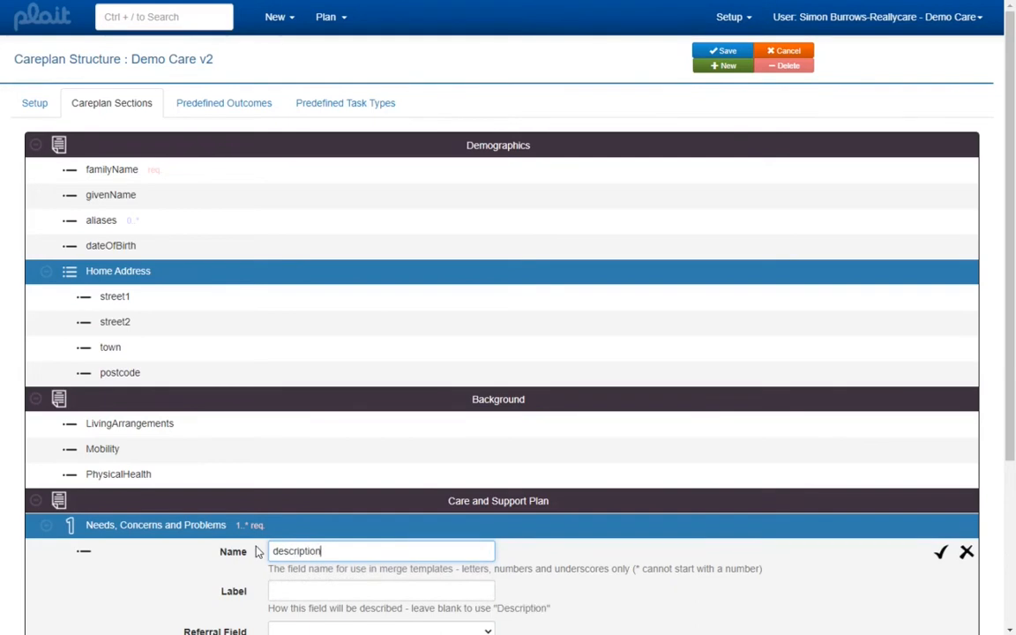
pyautogui.scroll(-3, 247, 513)
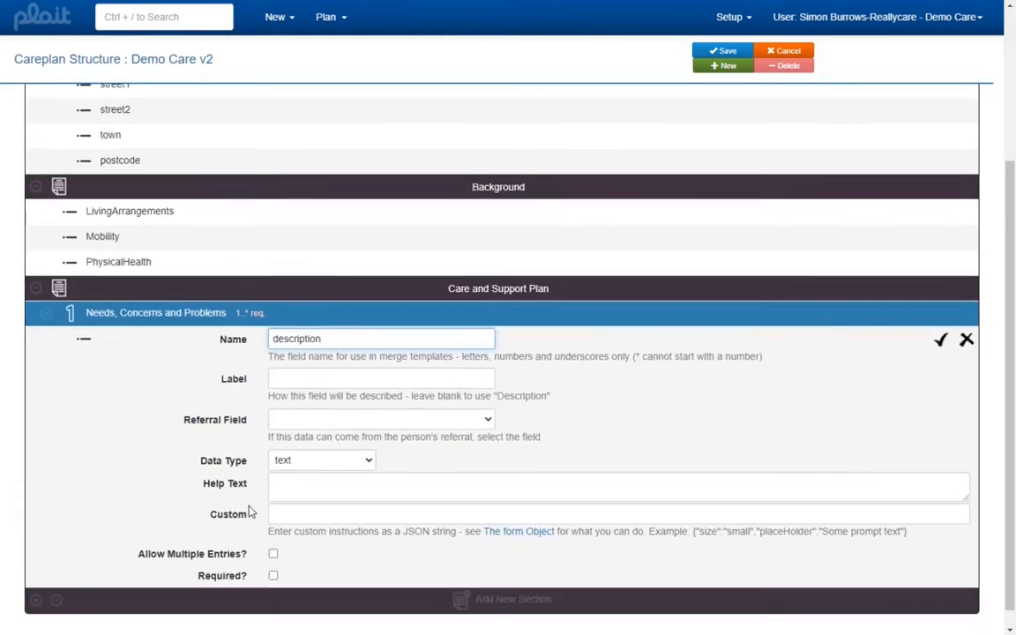
pyautogui.click(300, 461)
pyautogui.click(305, 504)
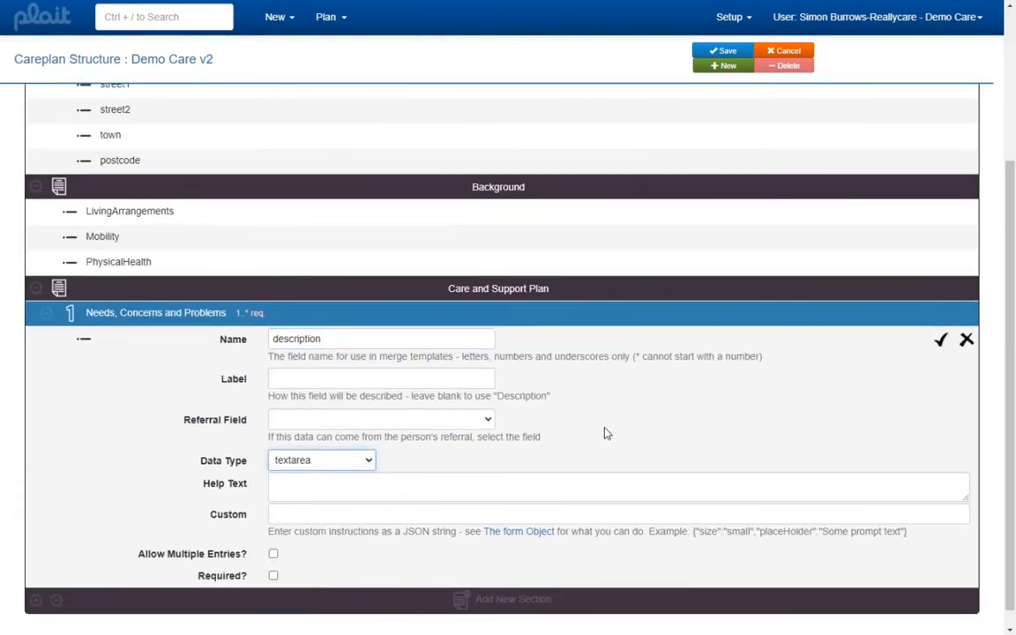
pyautogui.click(942, 342)
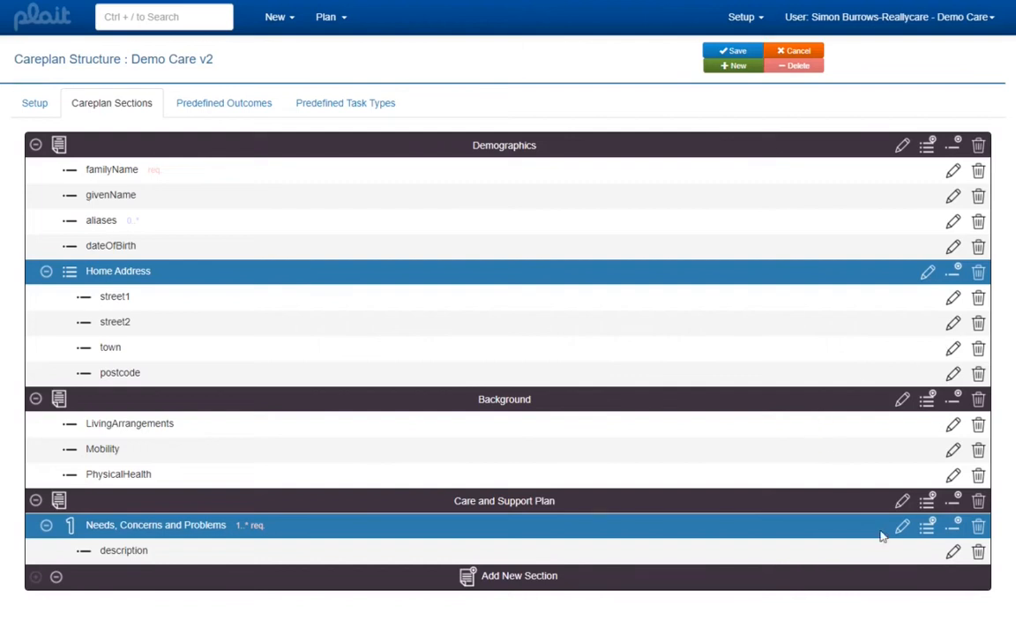
# Add an importance field to the Needs, Concerns and Problems group and choose its data type.
pyautogui.click(953, 528)
pyautogui.scroll(-3, 472, 536)
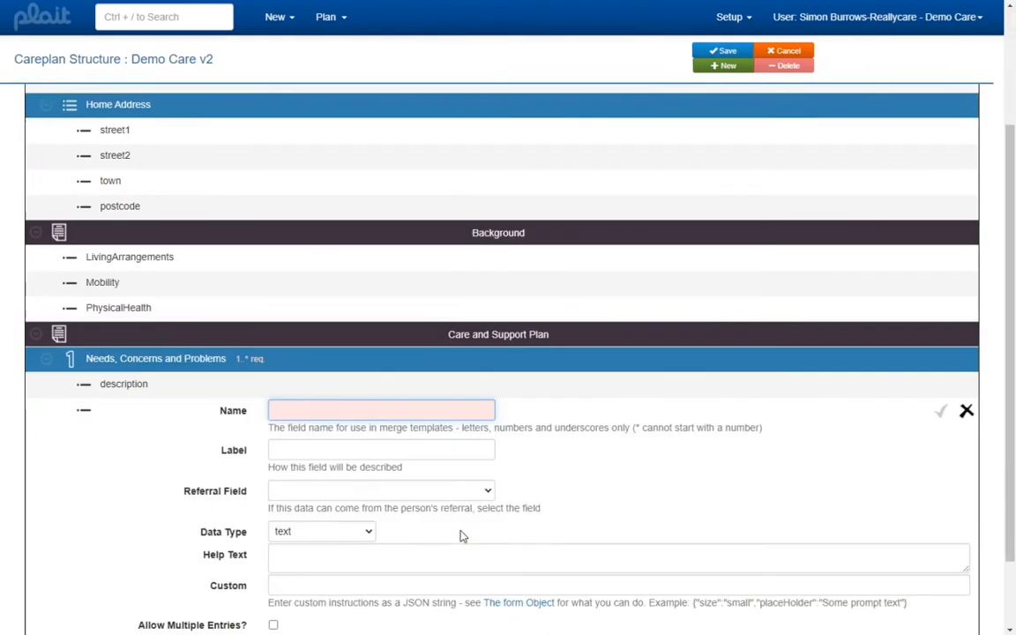
pyautogui.write('importance')
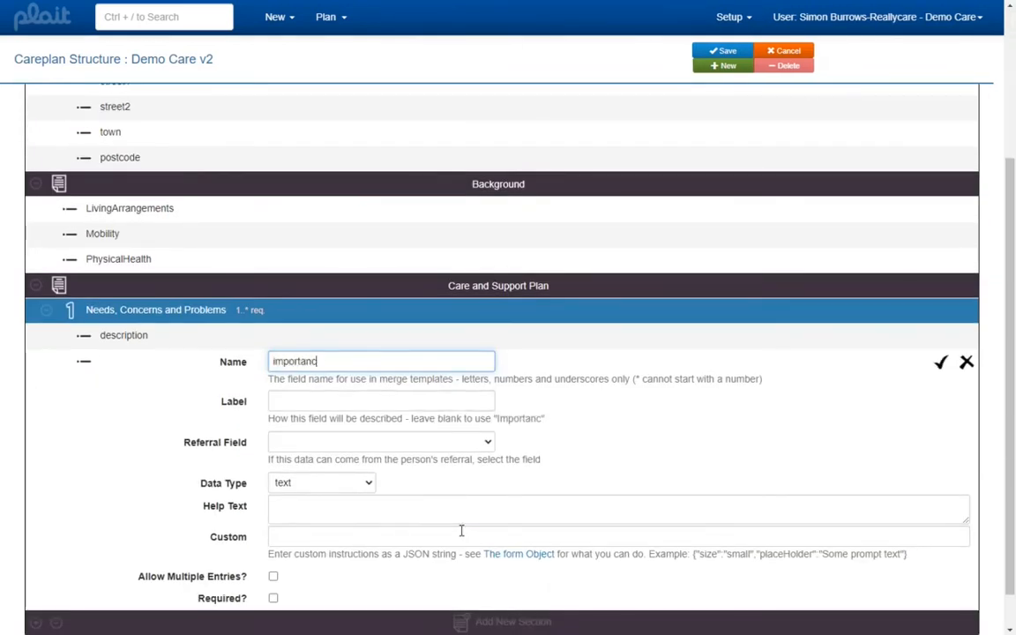
pyautogui.click(304, 483)
pyautogui.click(291, 559)
pyautogui.click(941, 362)
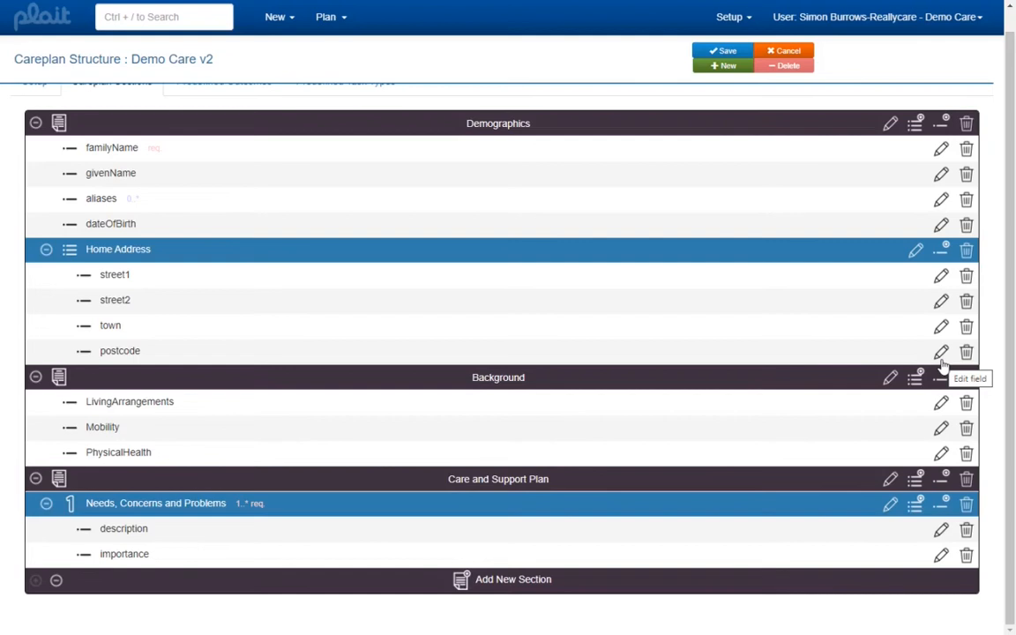
# Add a subgroup labelled Goals inside Needs, Concerns and Problems, allowing multiple entries.
pyautogui.click(916, 506)
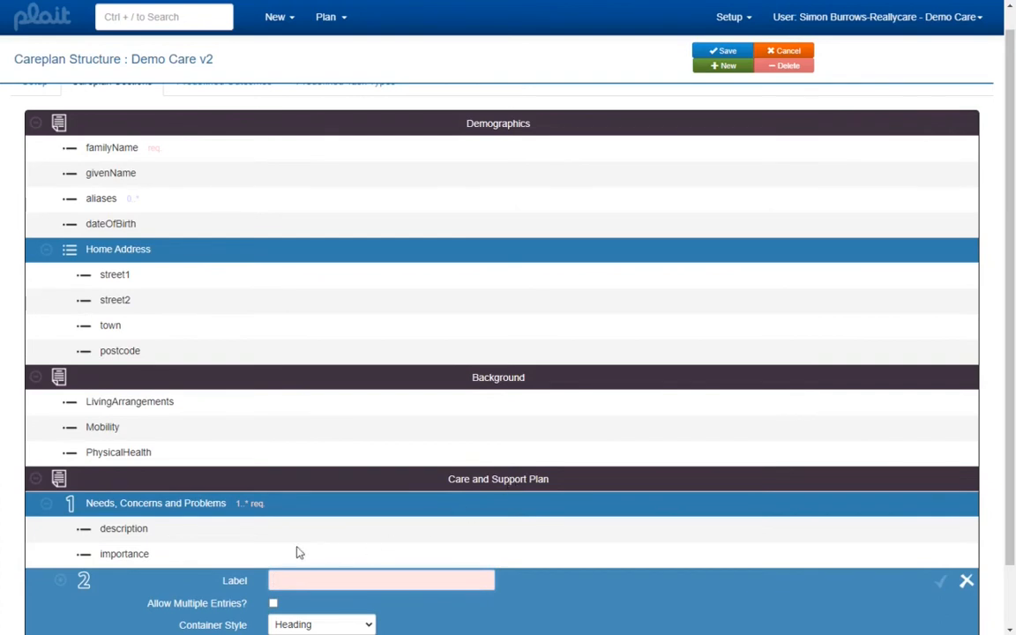
pyautogui.scroll(-1, 176, 454)
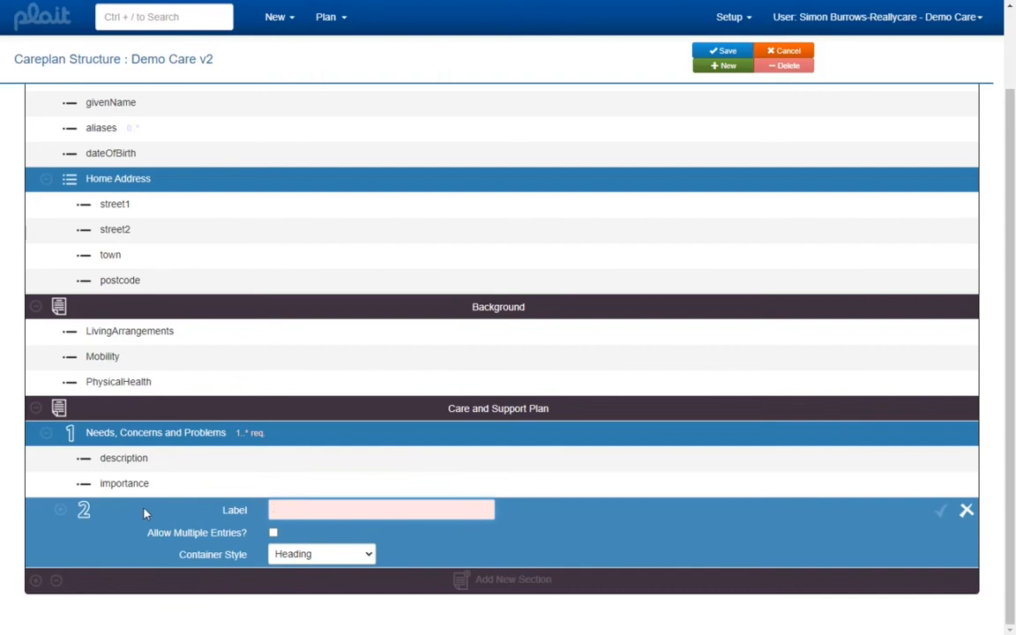
pyautogui.click(290, 512)
pyautogui.write('Goals')
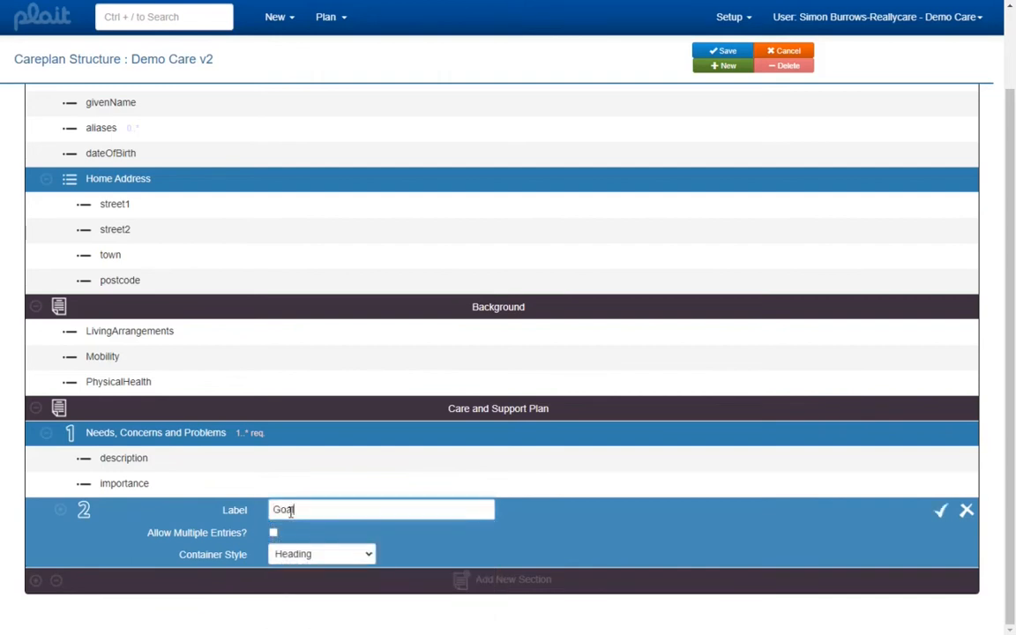
pyautogui.click(273, 533)
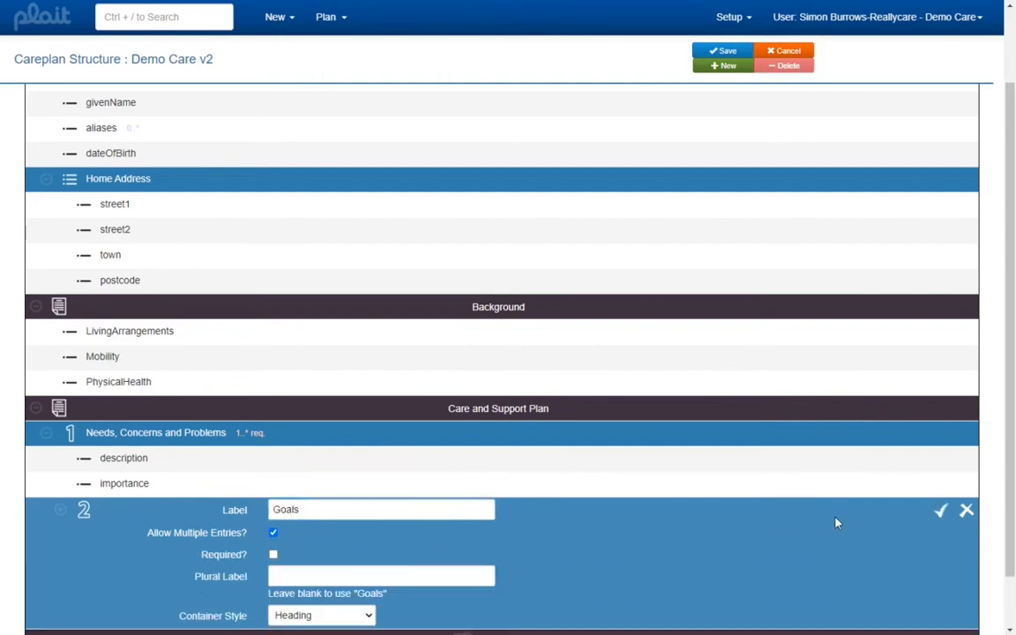
pyautogui.click(940, 513)
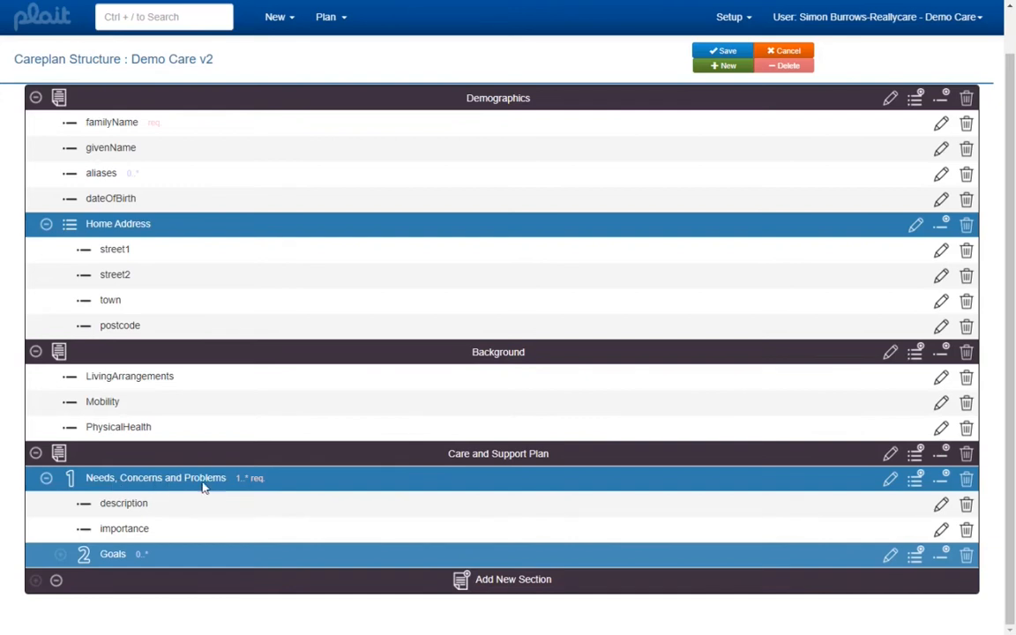
# Add a description field to the Goals group, leaving its other settings at their defaults.
pyautogui.moveTo(244, 481)
pyautogui.moveTo(147, 562)
pyautogui.click(943, 556)
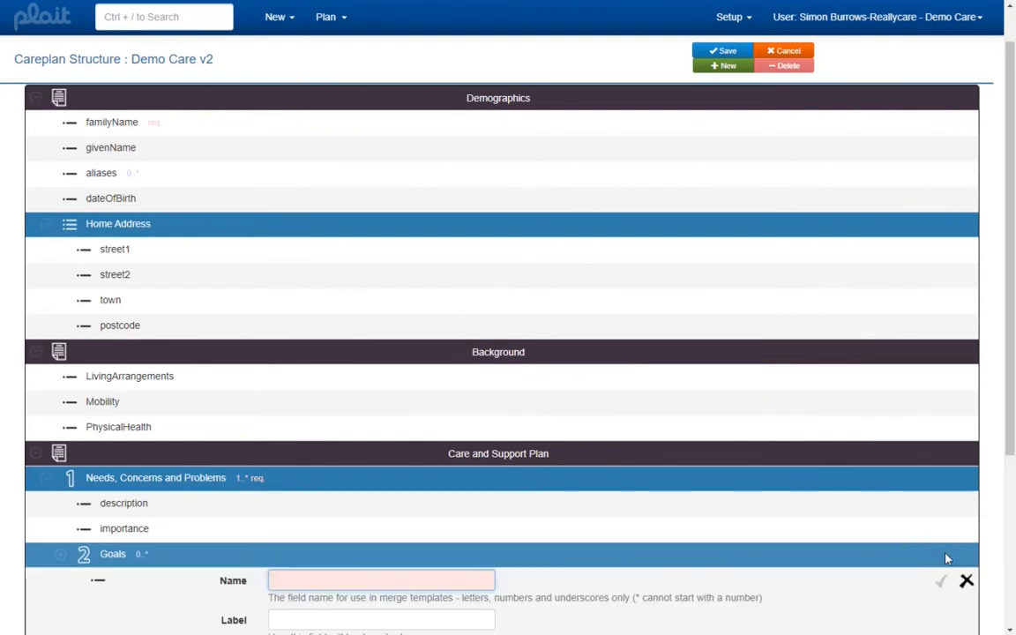
pyautogui.write('describe')
pyautogui.press('BackSpace')
pyautogui.press('BackSpace')
pyautogui.write('ption')
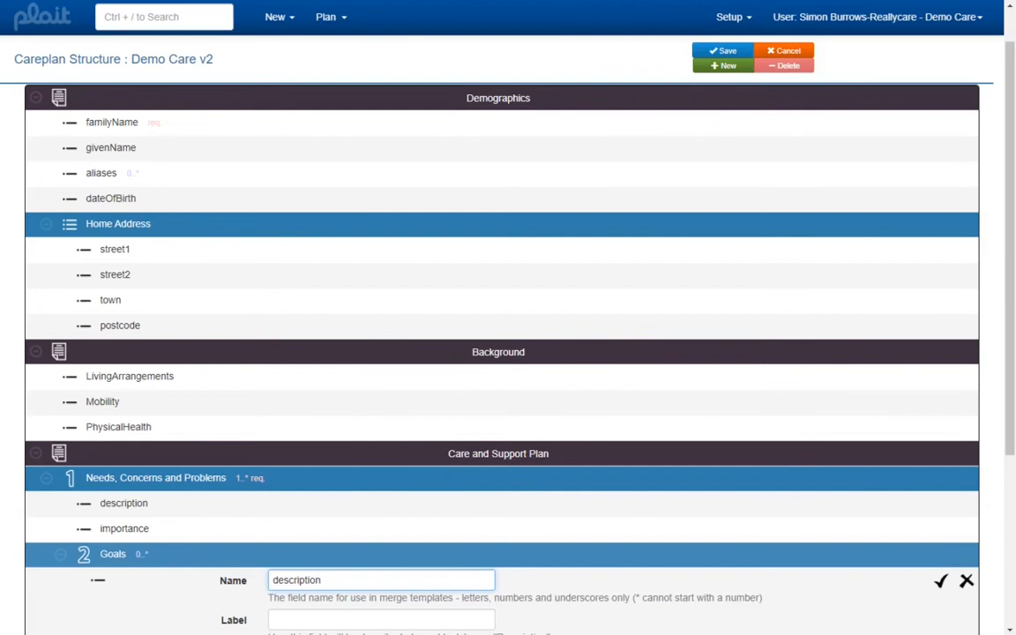
pyautogui.click(941, 581)
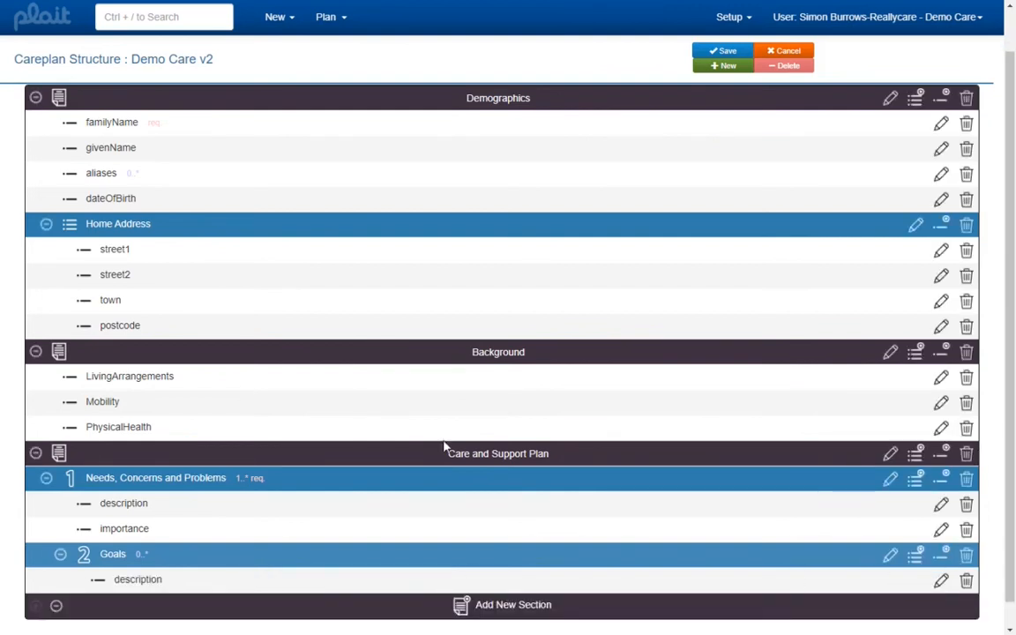
# Add a subgroup labelled Actions and Activities inside Goals, allowing multiple entries.
pyautogui.scroll(-1, 722, 407)
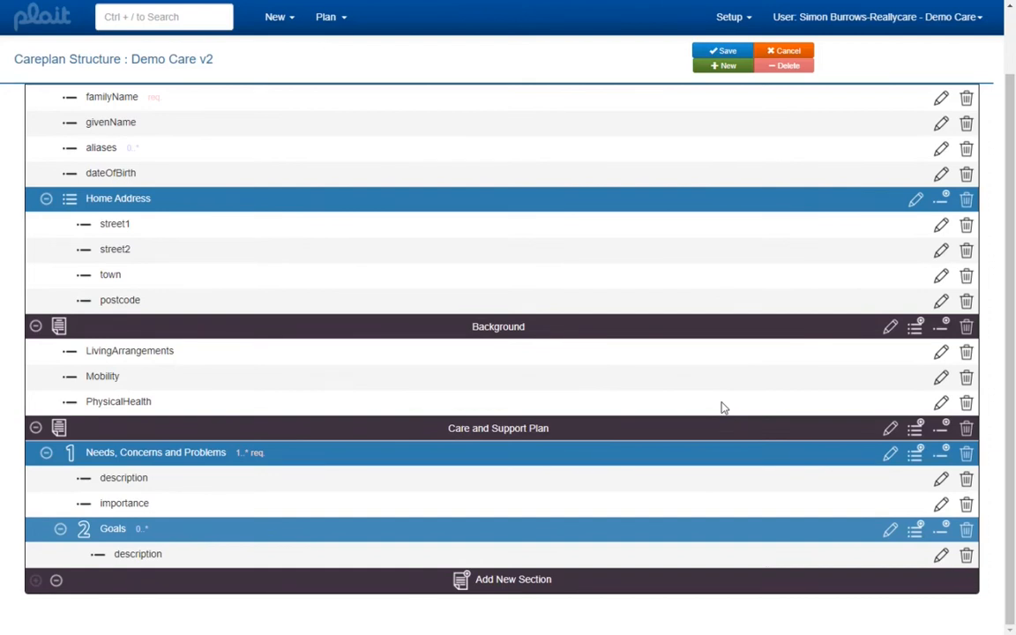
pyautogui.click(918, 530)
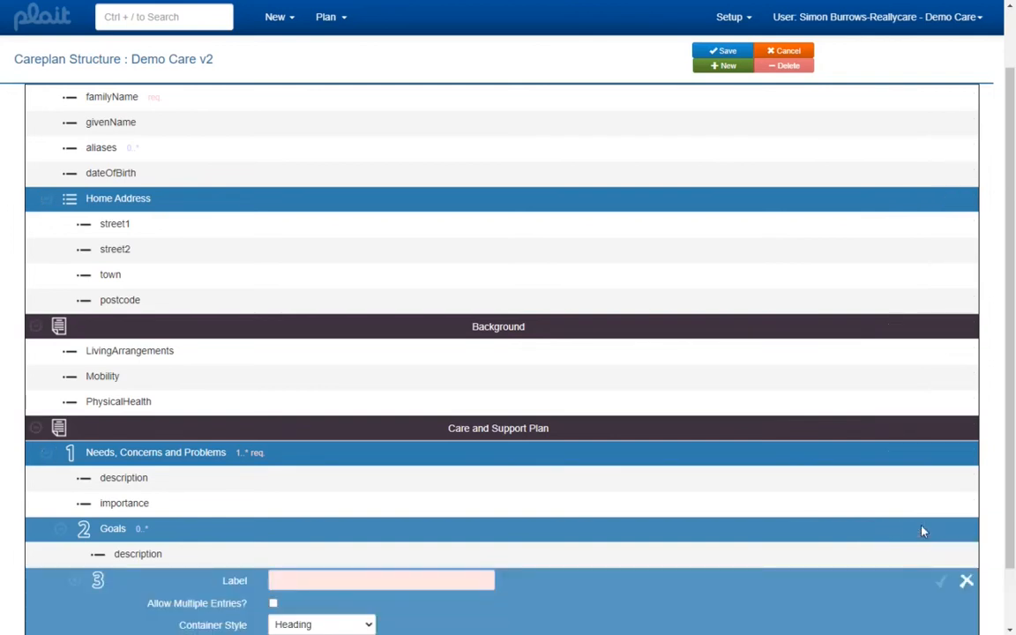
pyautogui.write('Actions and Activities')
pyautogui.scroll(-1, 529, 494)
pyautogui.click(273, 534)
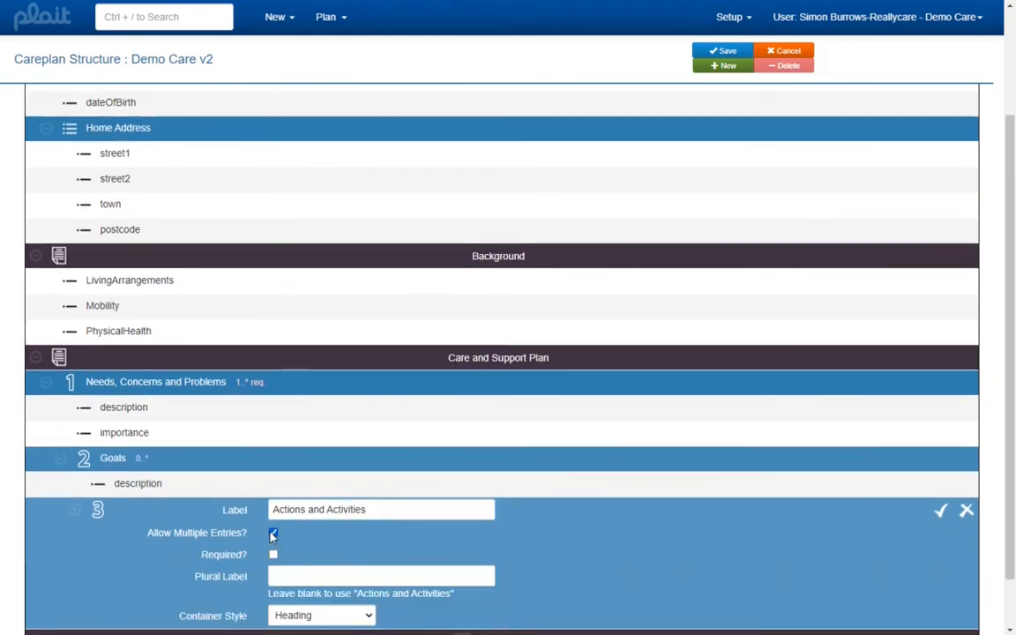
pyautogui.click(942, 512)
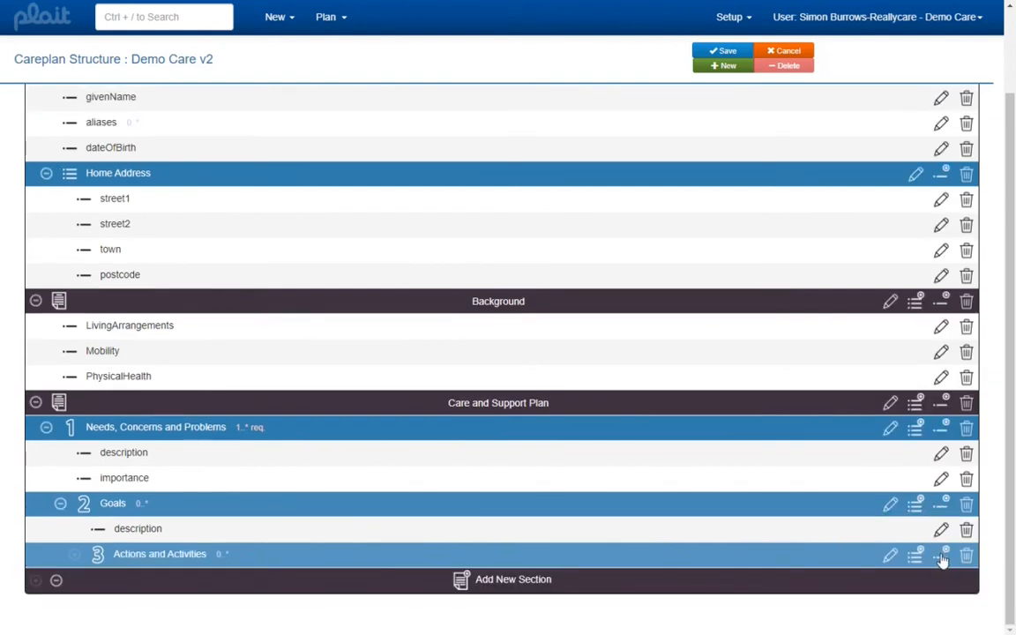
# Add a description field with the textarea data type to the Actions and Activities group.
pyautogui.click(941, 556)
pyautogui.write('description')
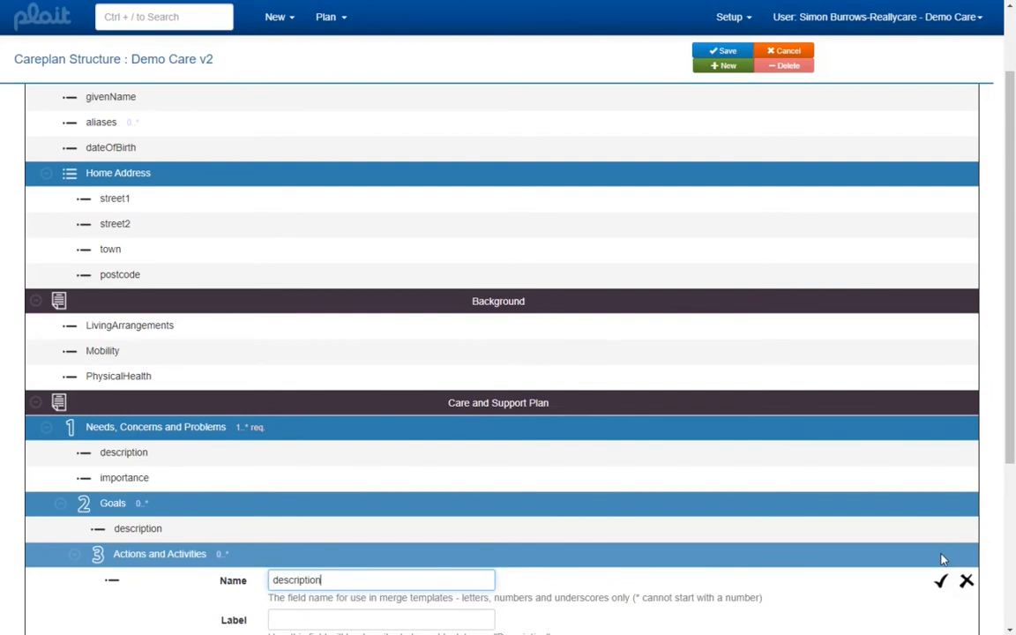
pyautogui.scroll(-3, 441, 406)
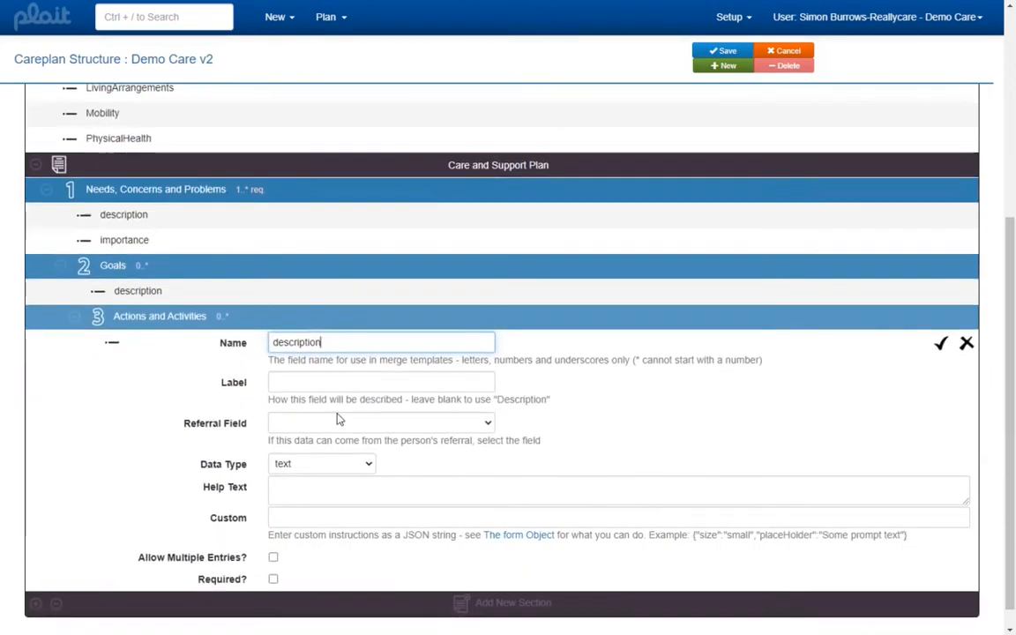
pyautogui.click(285, 470)
pyautogui.click(294, 506)
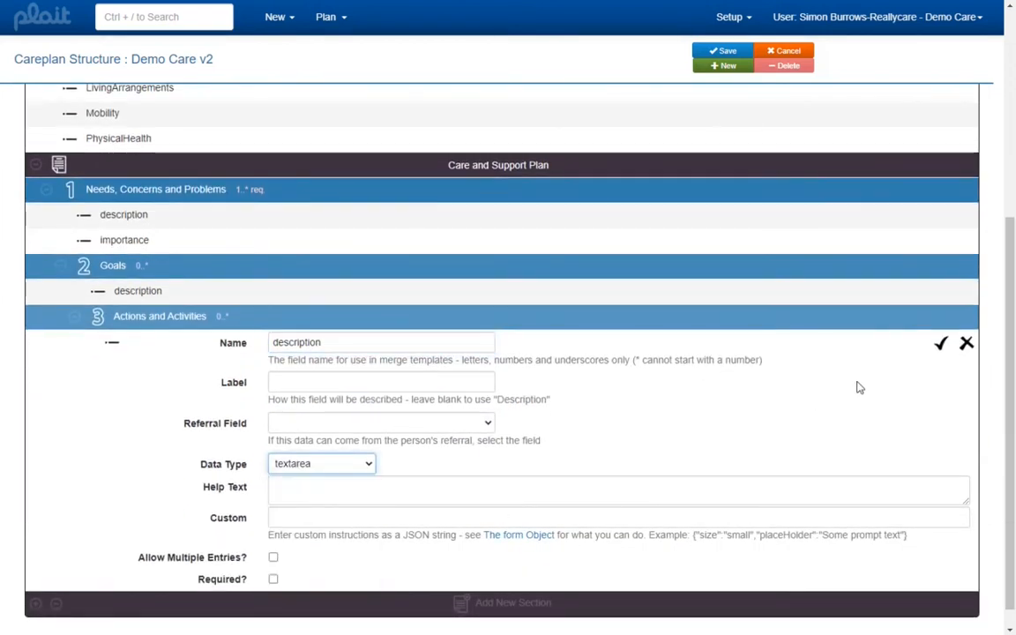
pyautogui.click(938, 349)
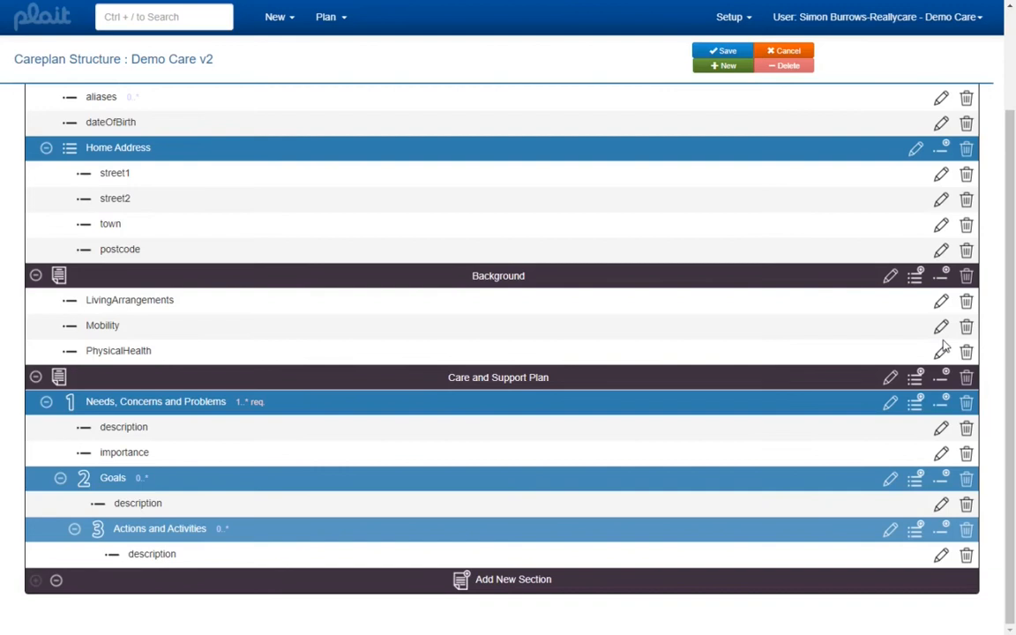
# Add a status field to the Goals group as a select with options Successfully completed, Not achieved and No longer relevant.
pyautogui.click(942, 485)
pyautogui.write('status')
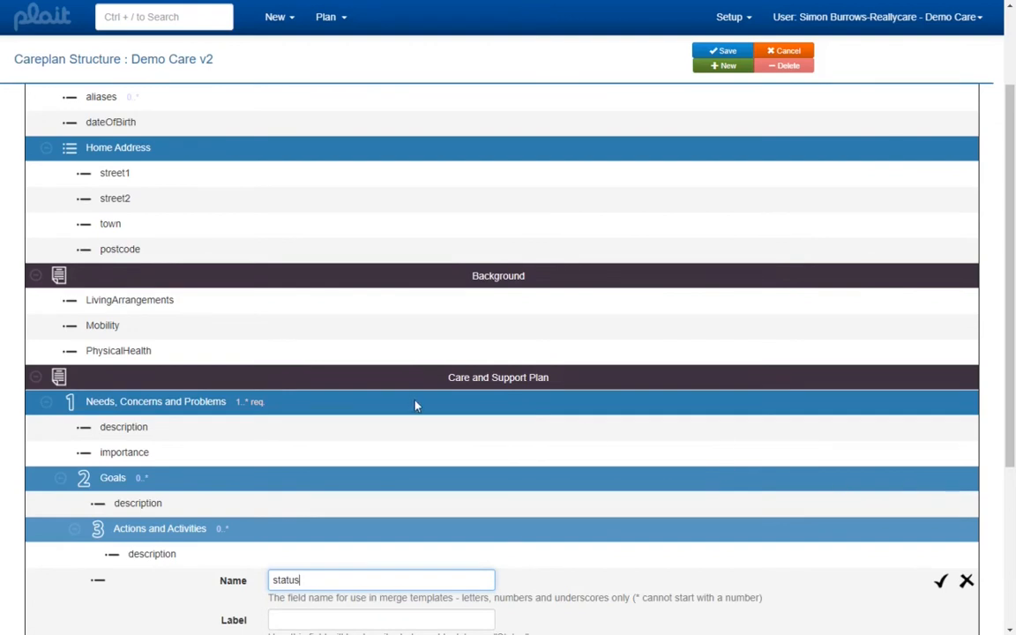
pyautogui.scroll(-2, 503, 371)
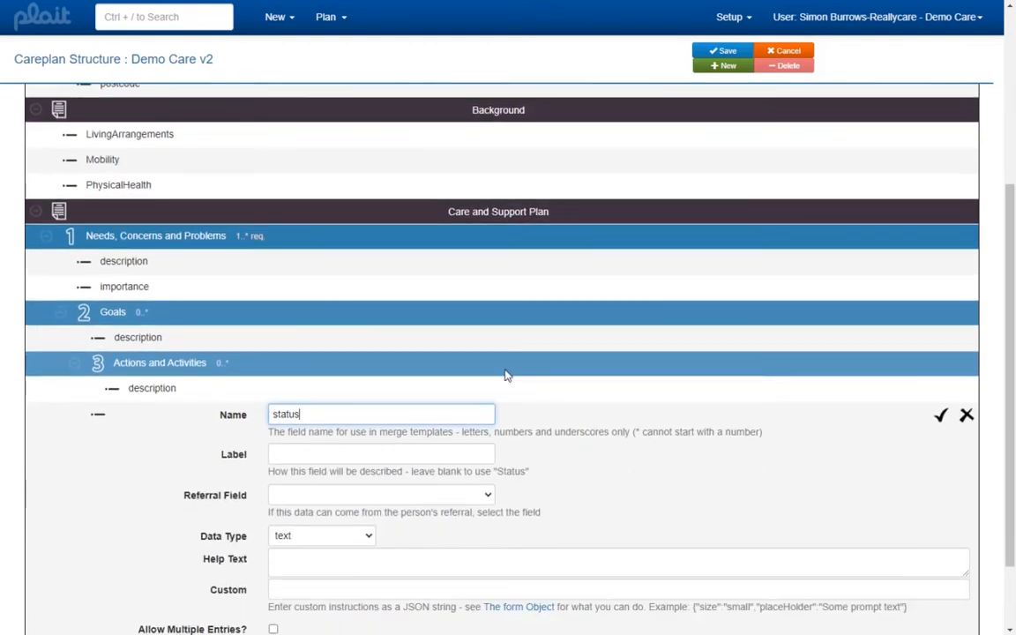
pyautogui.click(303, 536)
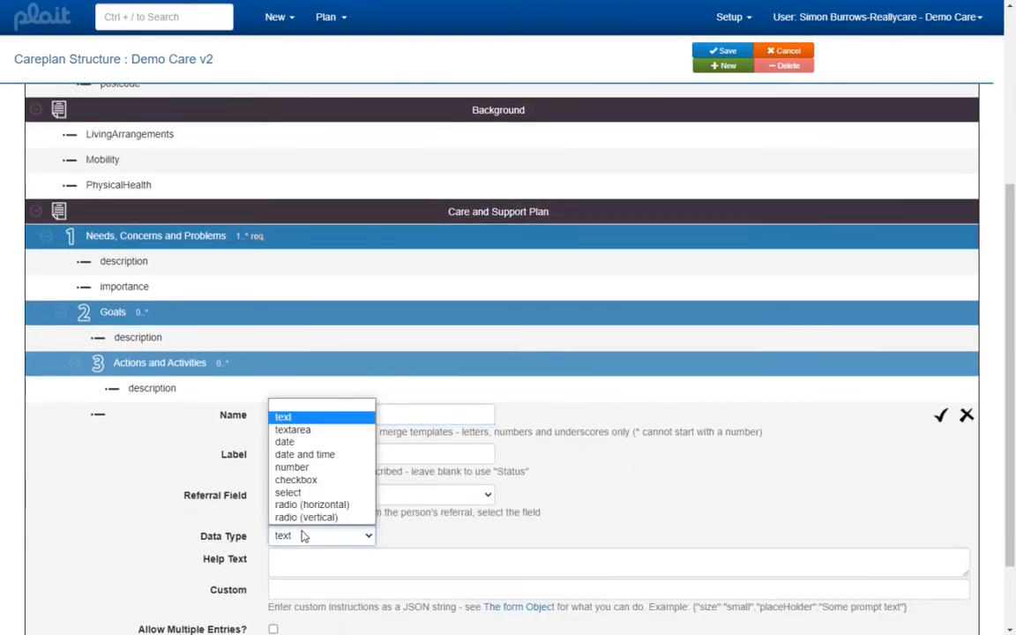
pyautogui.click(300, 493)
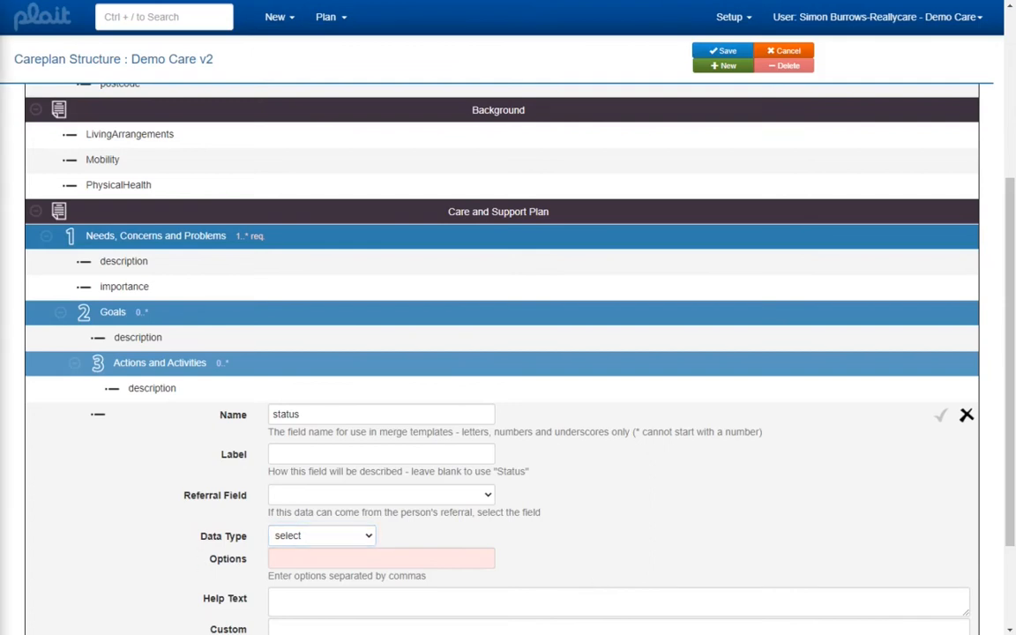
pyautogui.click(434, 558)
pyautogui.write('Successfully completed,Not achieved,No longer relevant')
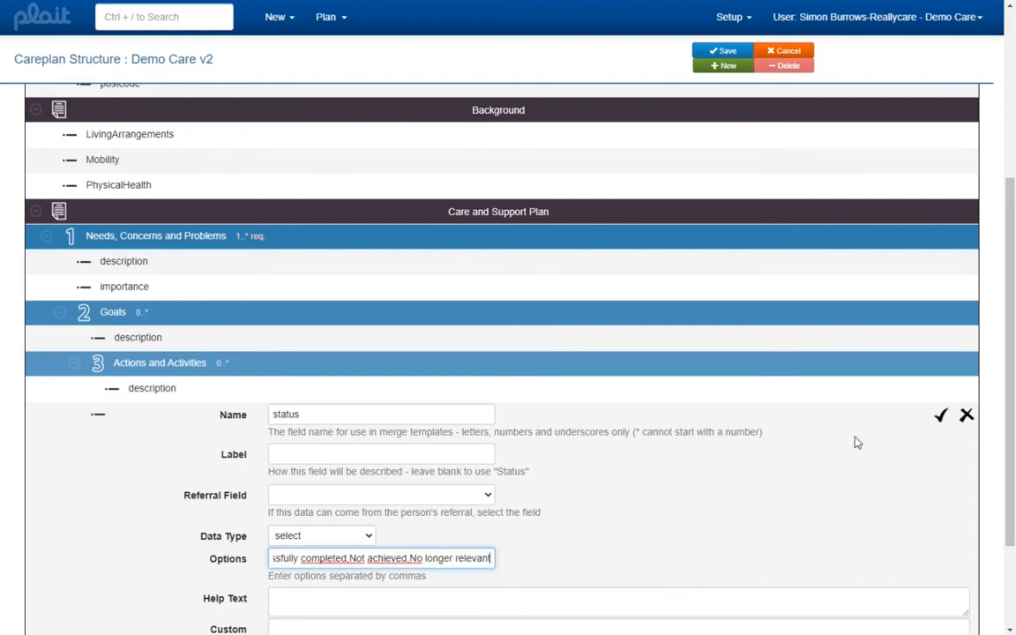
pyautogui.click(941, 415)
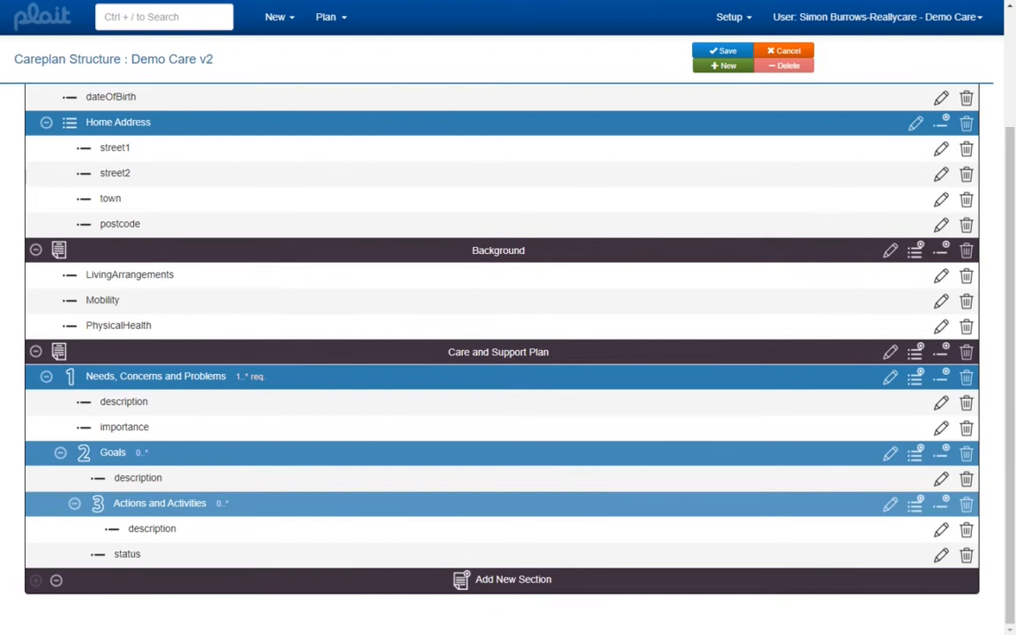
# Add a predefined outcome described as "Be treated with dignity and respect".
pyautogui.scroll(3, 502, 353)
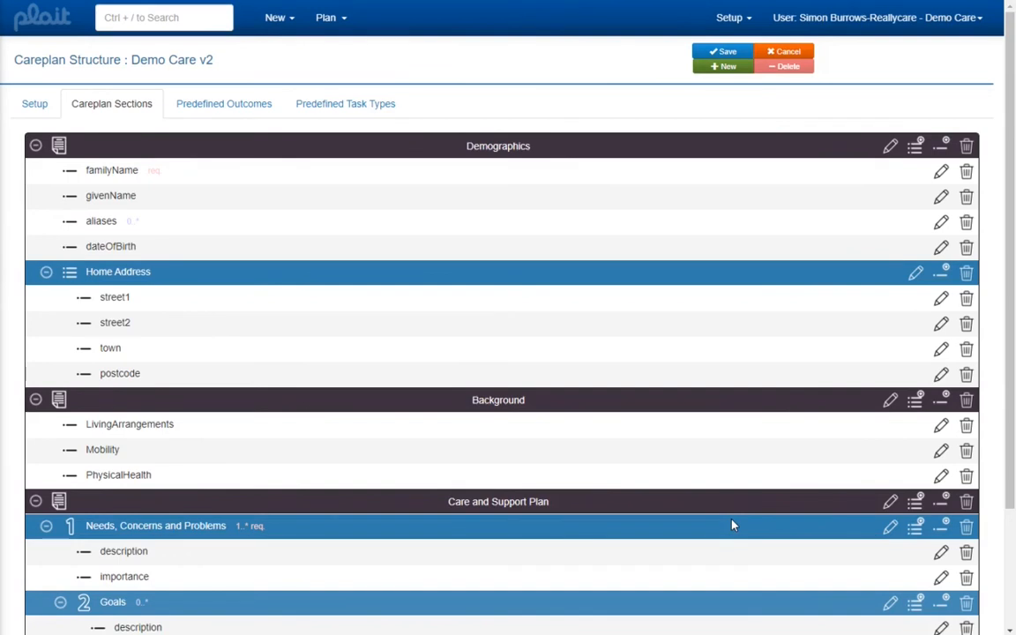
pyautogui.click(196, 116)
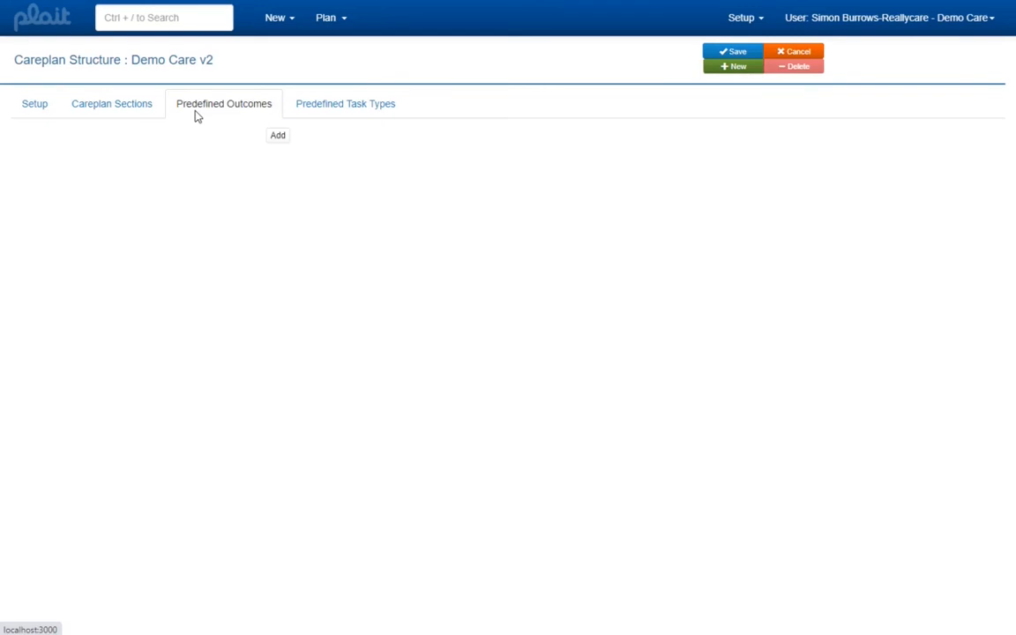
pyautogui.click(277, 136)
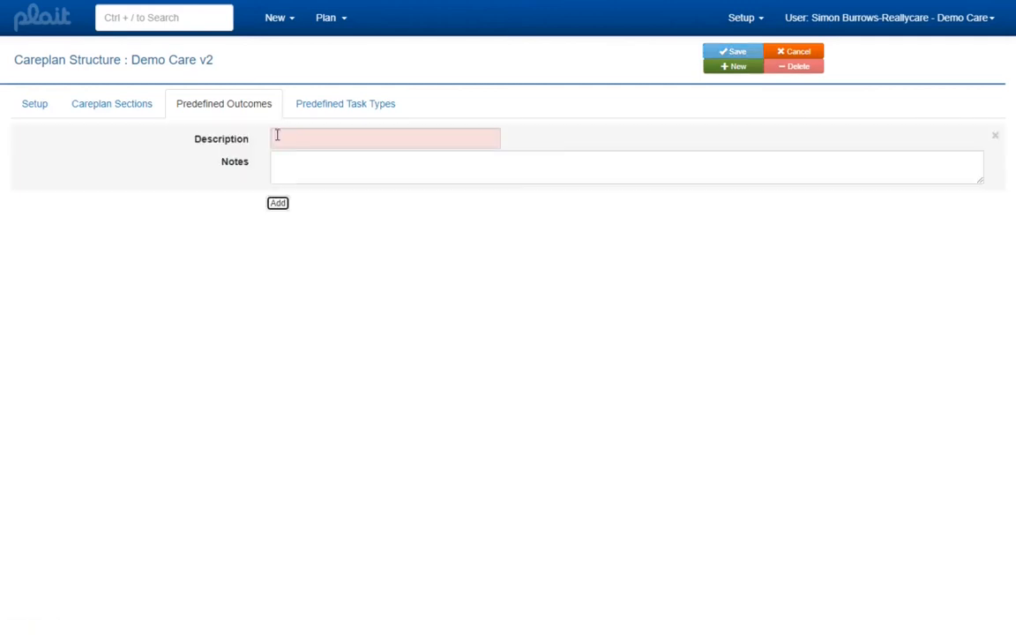
pyautogui.click(275, 140)
pyautogui.write('Be treated with dignity and respect')
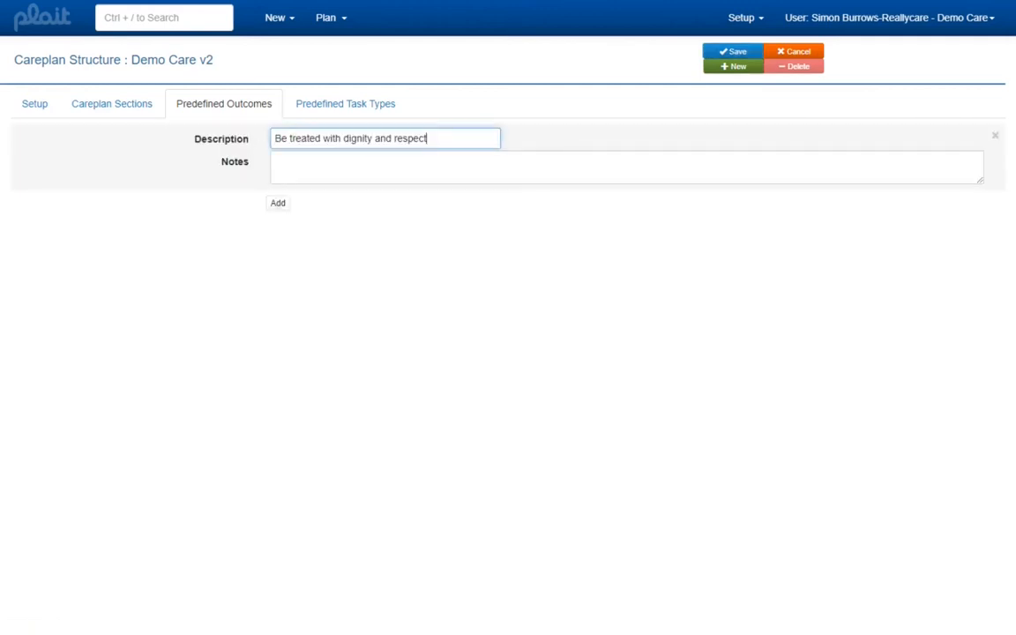
# Add two more predefined outcomes, "Maintain independence" and "Retain and develop social interactions", leaving their notes empty.
pyautogui.click(280, 203)
pyautogui.click(322, 206)
pyautogui.write('Maintain independence')
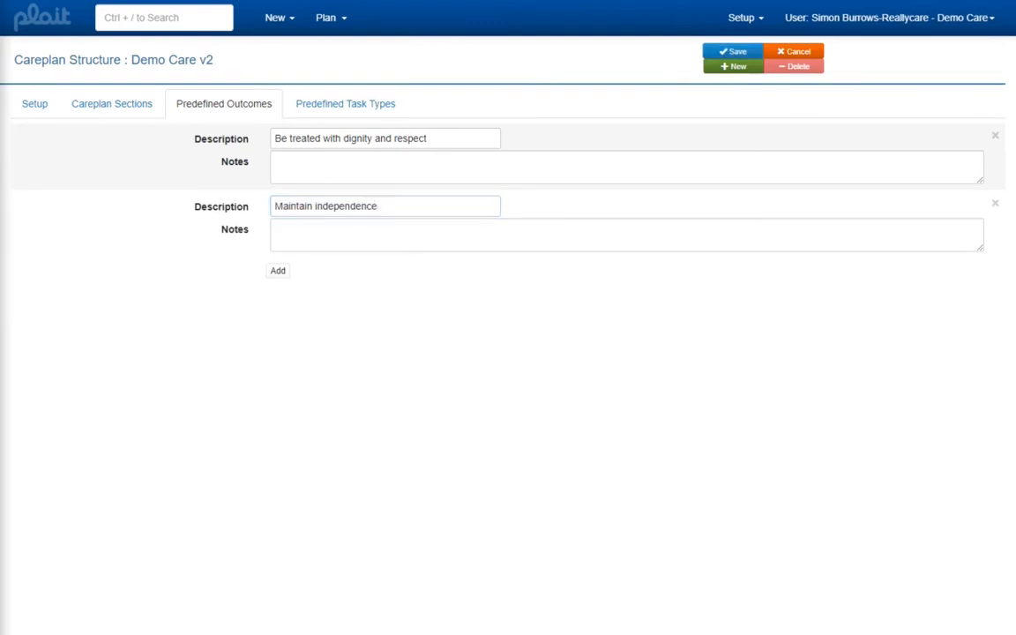
pyautogui.click(277, 270)
pyautogui.click(331, 276)
pyautogui.write('Retain and develop social interactions')
pyautogui.click(324, 297)
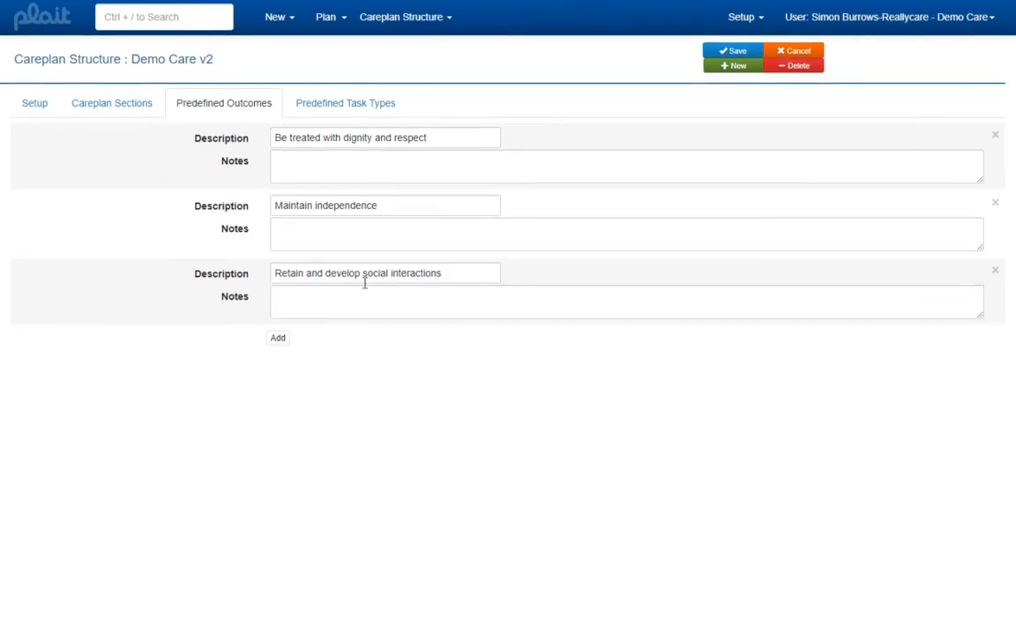
# Add a predefined task type "Arrive Safely" marked as default, required and mandatory for every visit.
pyautogui.click(381, 106)
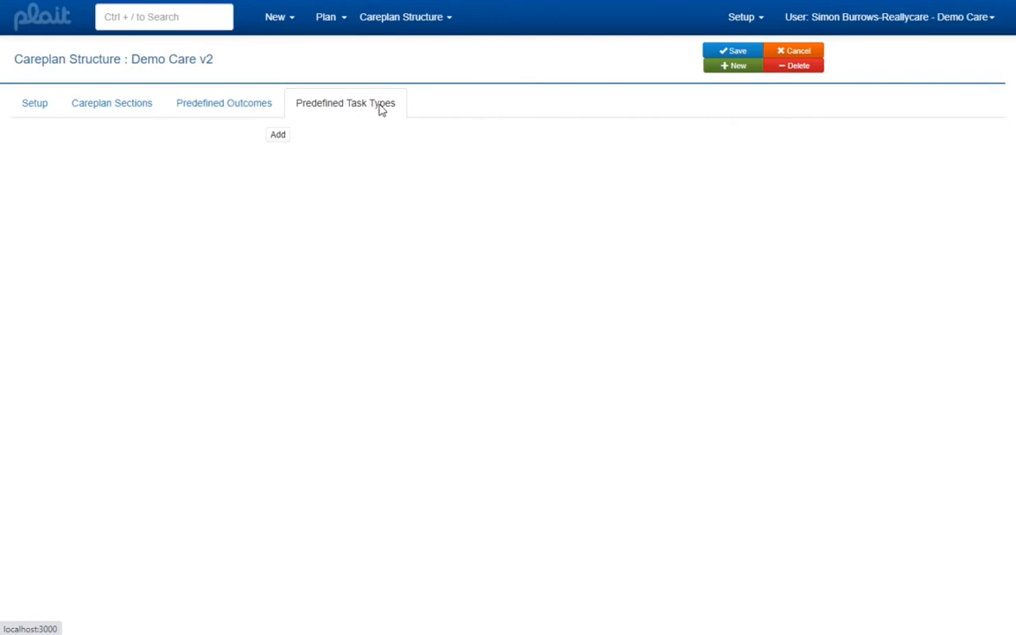
pyautogui.click(279, 135)
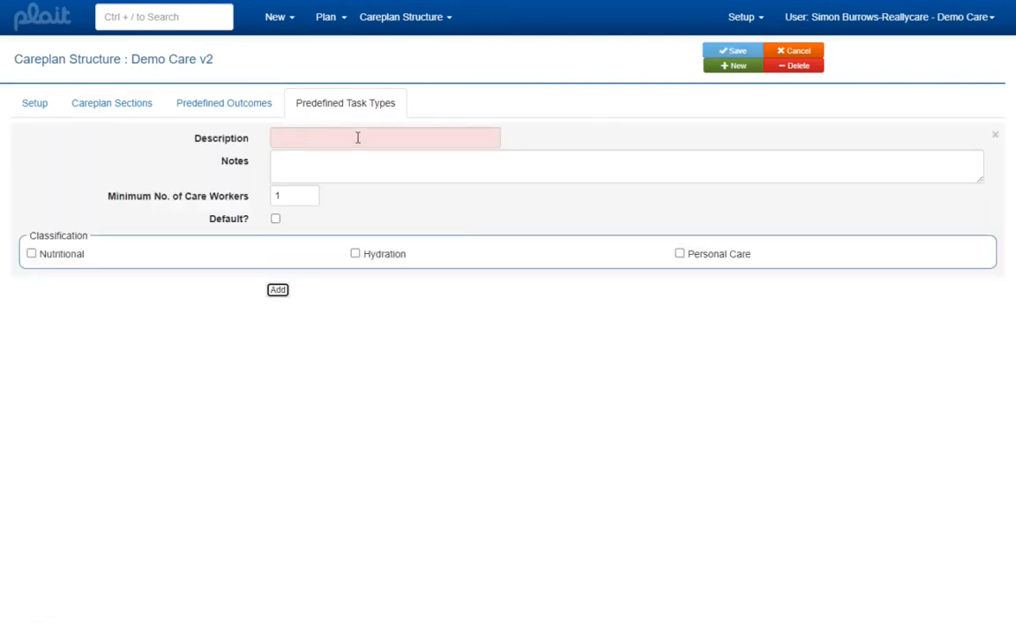
pyautogui.click(277, 219)
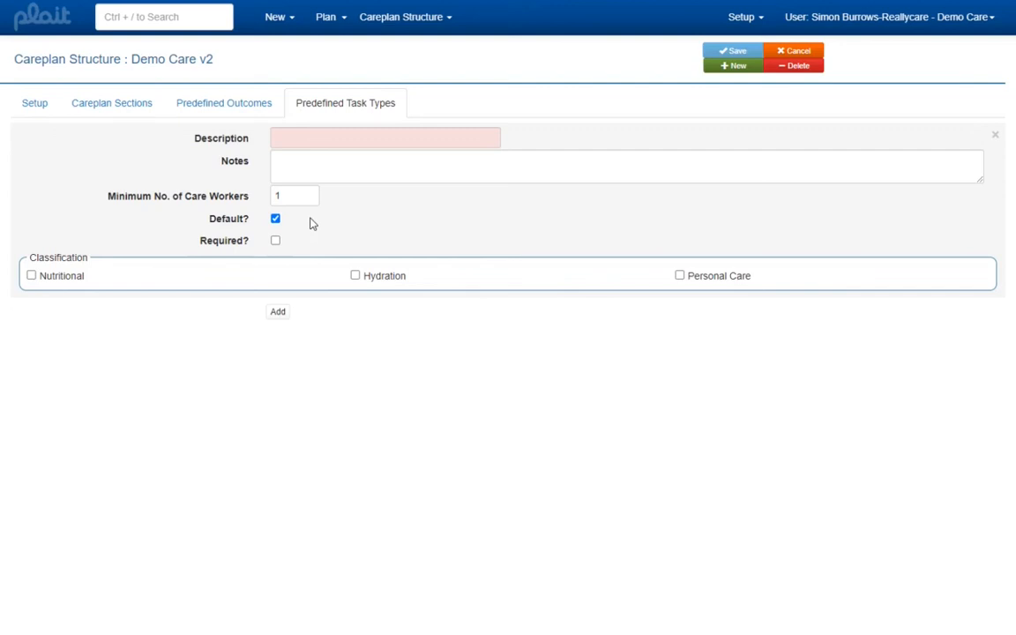
pyautogui.click(275, 240)
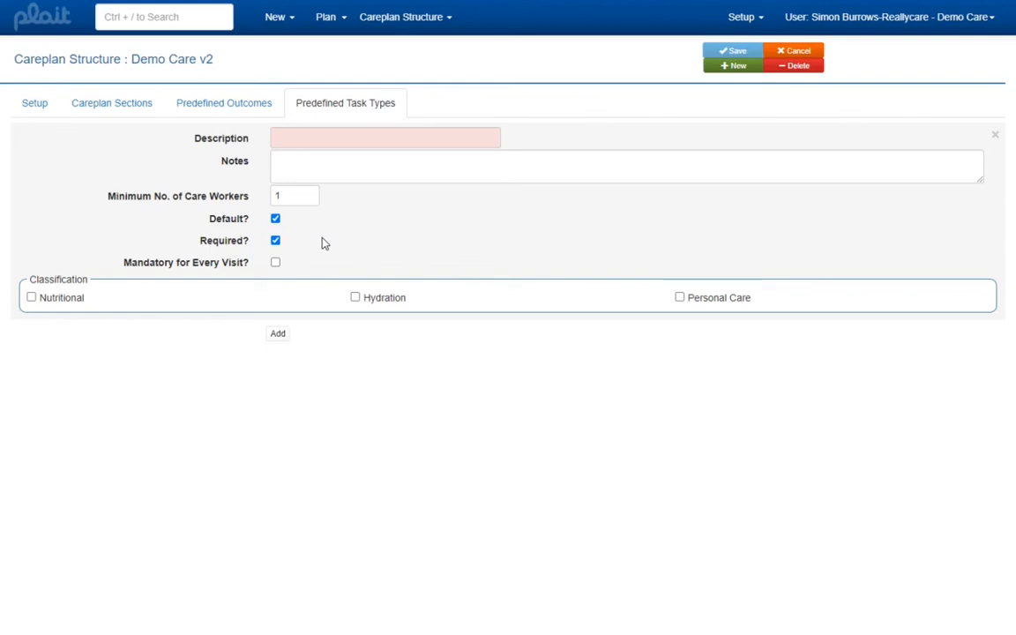
pyautogui.click(275, 262)
pyautogui.click(311, 138)
pyautogui.write('Arrive Safely')
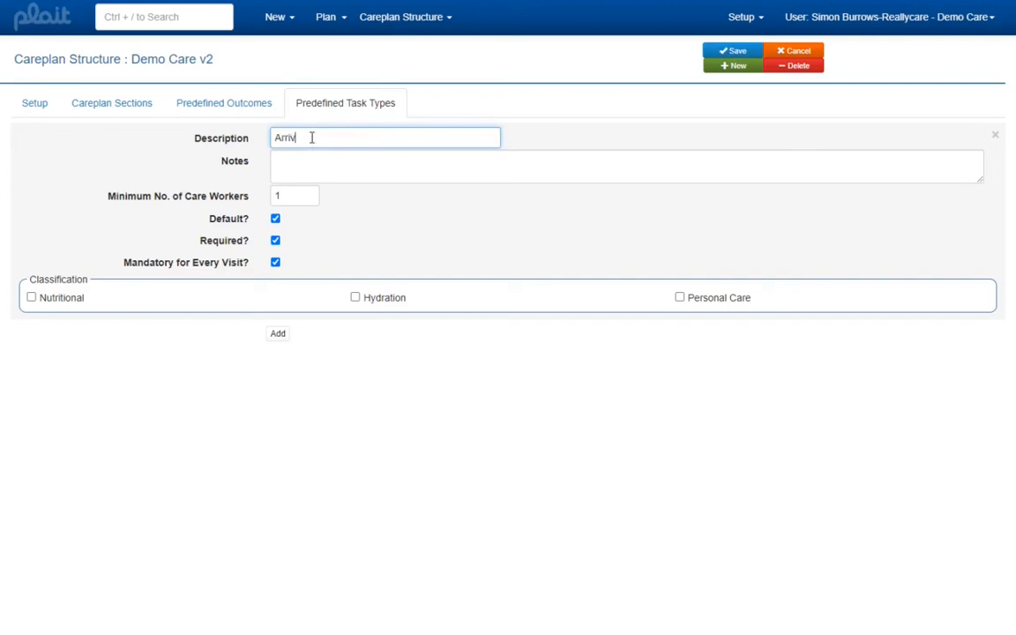
# Add a predefined task type "Leave Safely" that is default, required and mandatory for every visit.
pyautogui.click(281, 335)
pyautogui.click(302, 332)
pyautogui.write('Le')
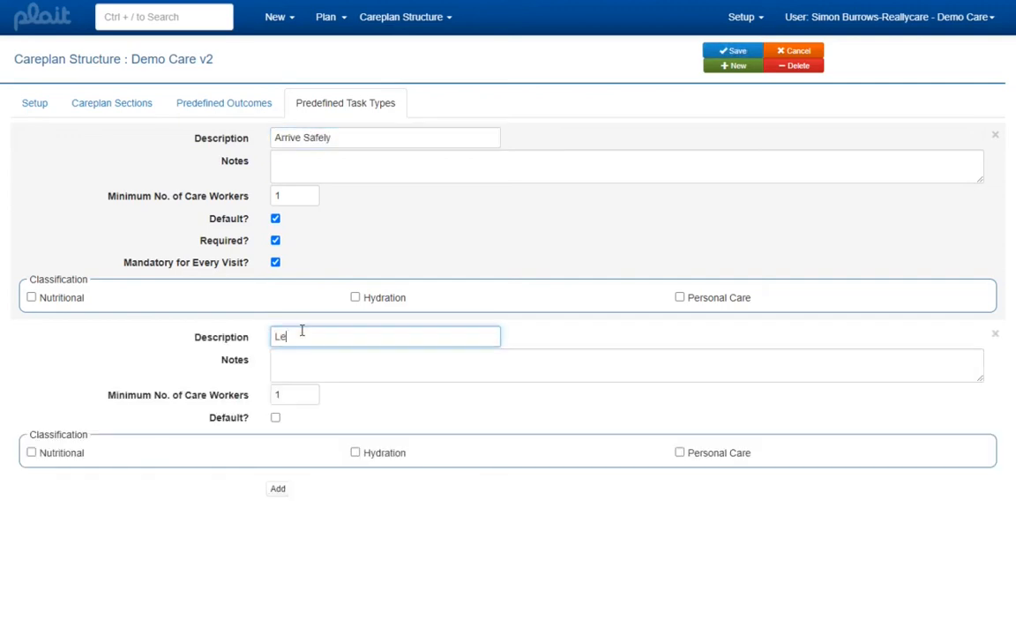
pyautogui.write('ave Safely')
pyautogui.click(277, 420)
pyautogui.click(276, 440)
pyautogui.click(275, 462)
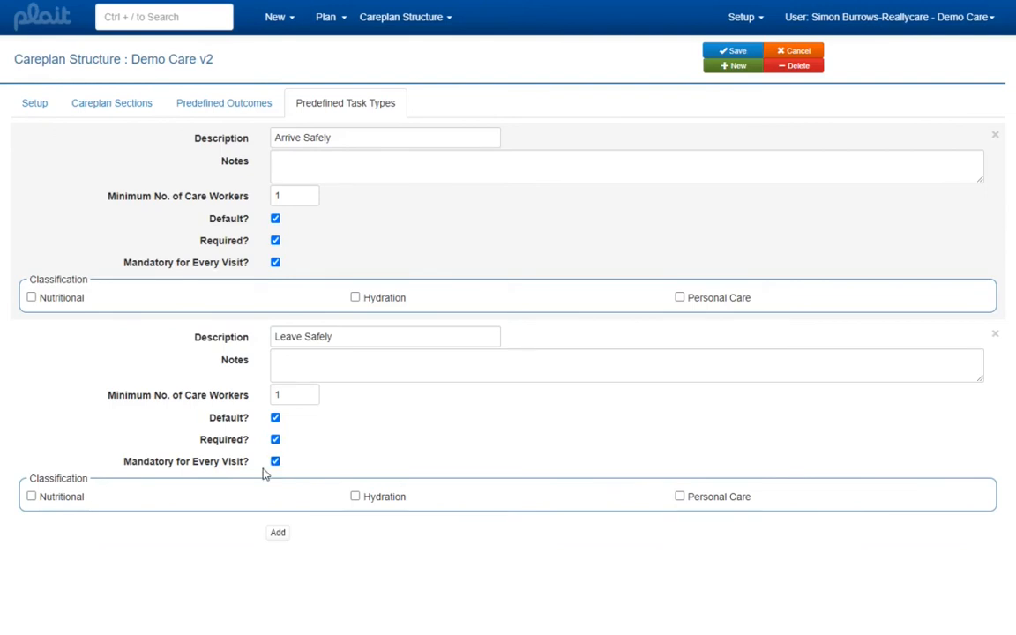
# Add a predefined task type "Tidy Kitchen" marked as default and required, but not mandatory for every visit.
pyautogui.click(277, 532)
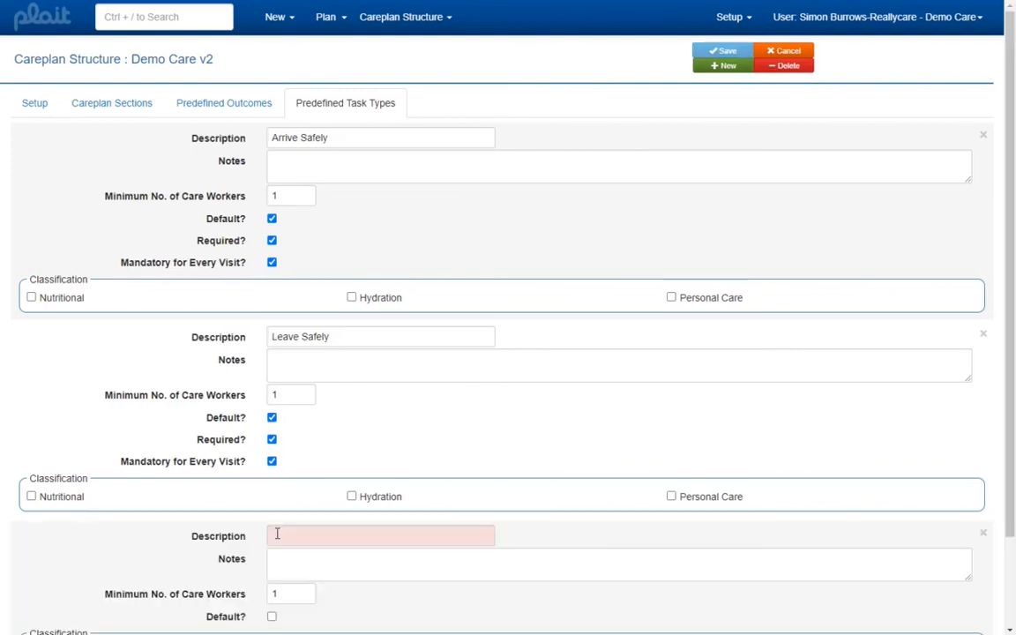
pyautogui.scroll(-1, 289, 530)
pyautogui.click(318, 431)
pyautogui.write('T')
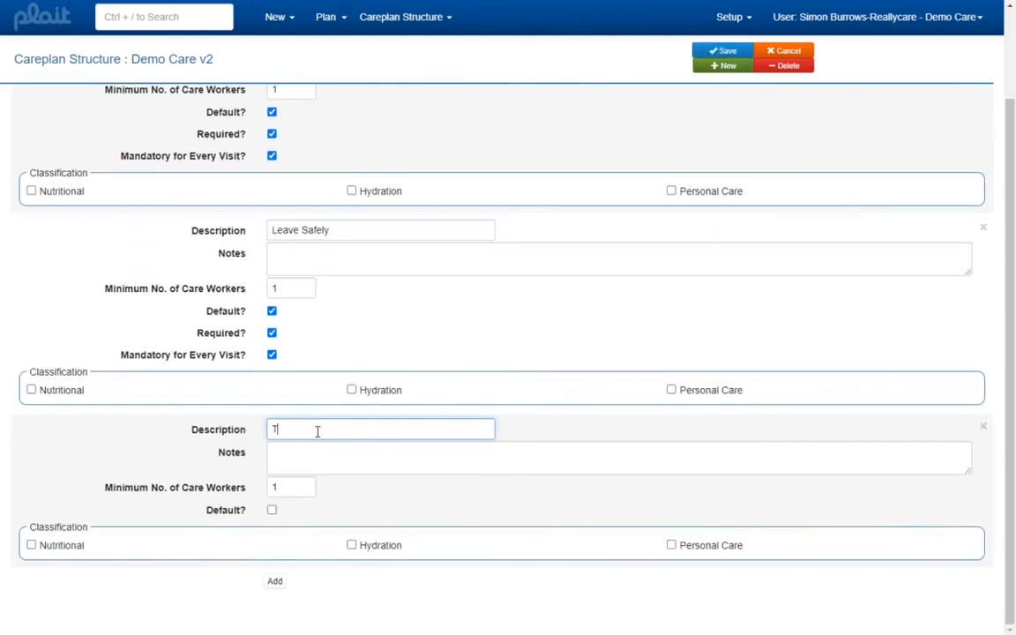
pyautogui.write('idy Kitchen')
pyautogui.click(271, 510)
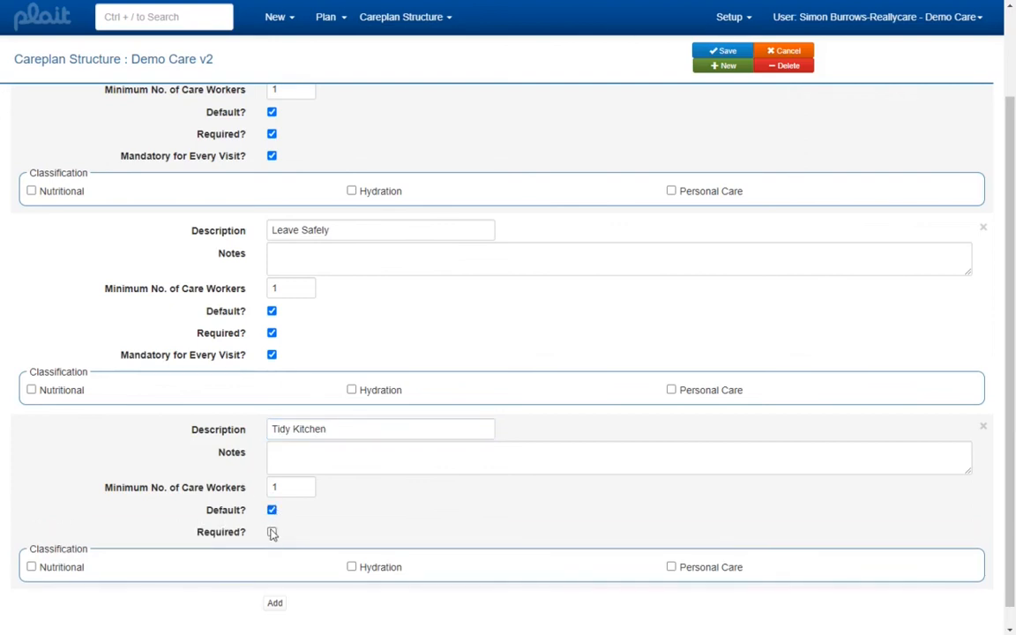
pyautogui.click(272, 532)
pyautogui.scroll(-1, 331, 509)
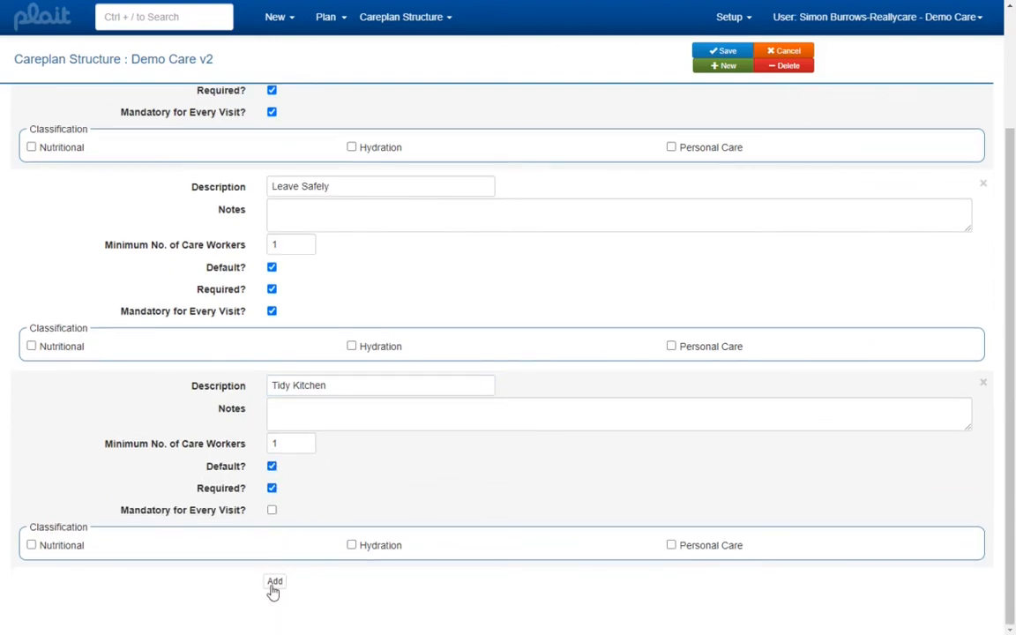
# Add a predefined task type "Prepare a Drink" marked as default and classified as Nutritional.
pyautogui.click(275, 582)
pyautogui.scroll(-3, 302, 520)
pyautogui.click(293, 427)
pyautogui.write('Prepare a Drink')
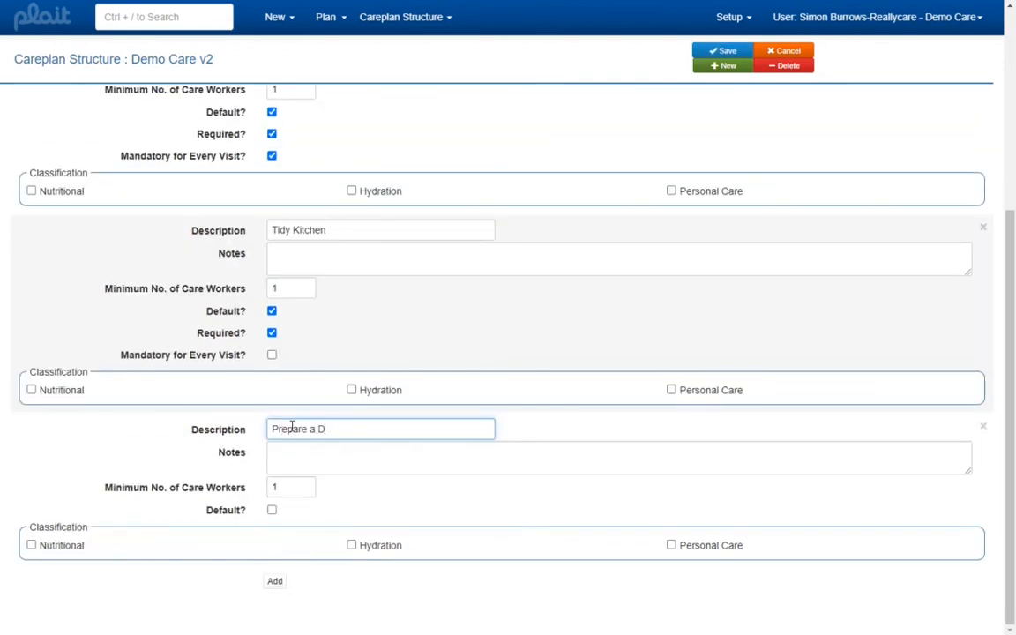
pyautogui.click(272, 511)
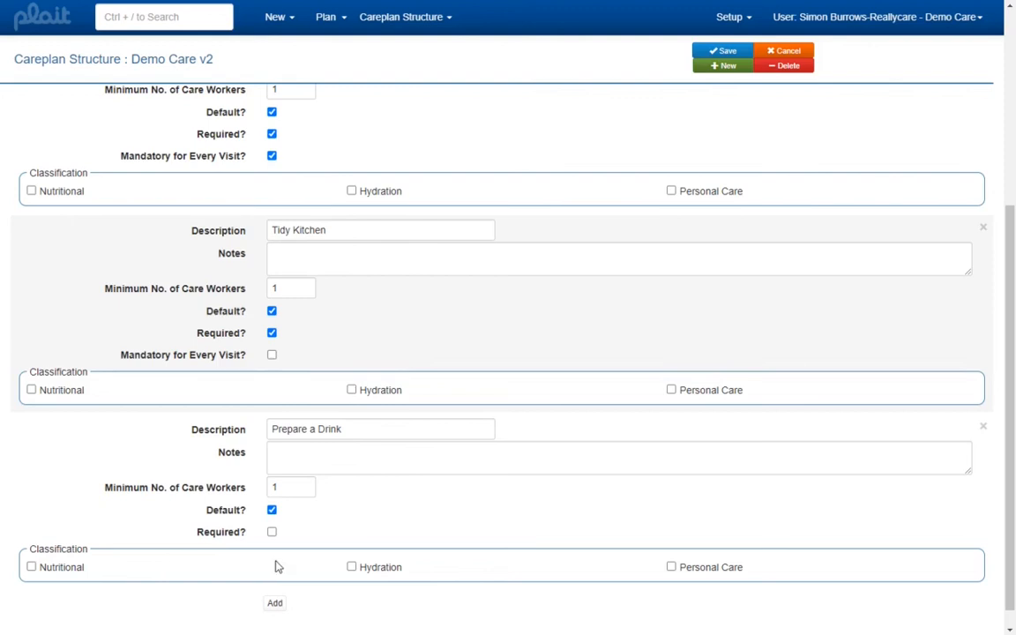
pyautogui.click(352, 567)
pyautogui.click(32, 568)
pyautogui.scroll(-1, 476, 449)
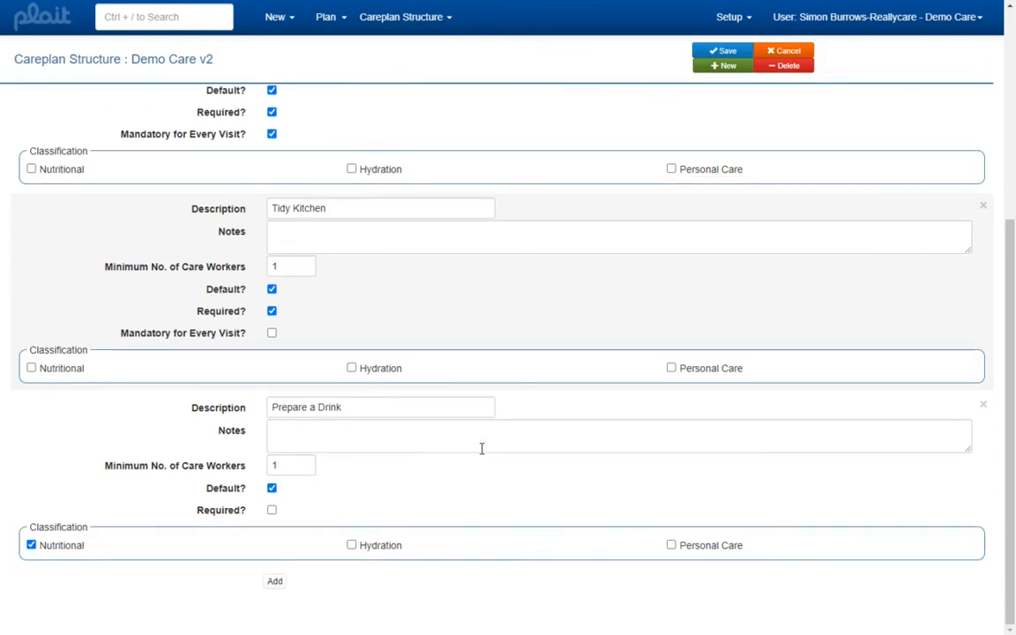
# Add a predefined task type "Prepare a Meal", leaving its other settings at their defaults.
pyautogui.click(277, 584)
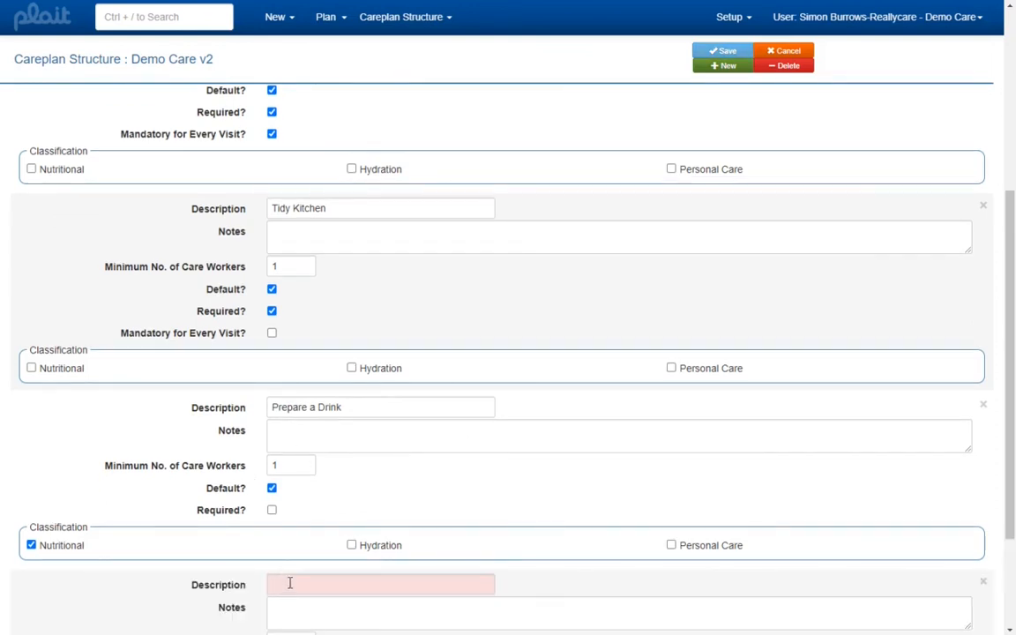
pyautogui.write('Prepare')
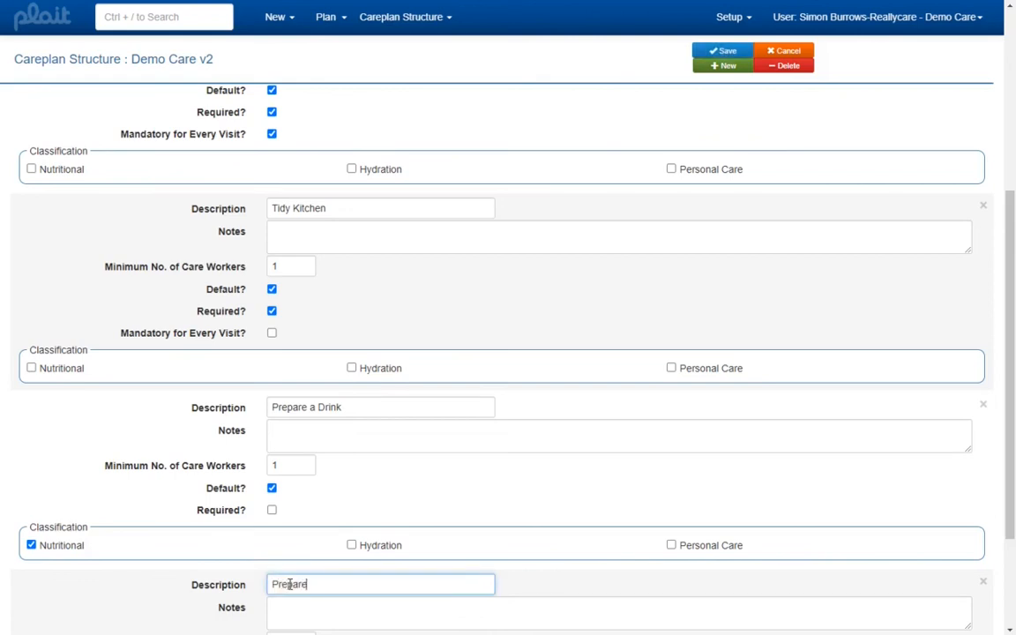
pyautogui.write(' a Meal')
pyautogui.scroll(-3, 243, 571)
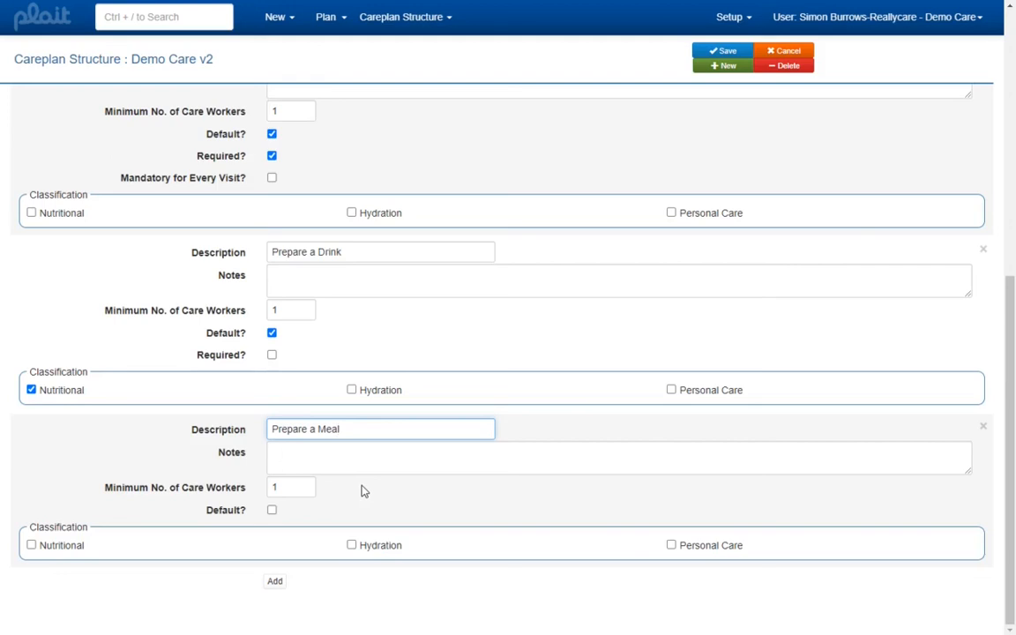
# Add a predefined task type "Hoist into Bed" with a minimum of 2 care workers.
pyautogui.click(275, 584)
pyautogui.click(283, 588)
pyautogui.write('Hoist into Bed')
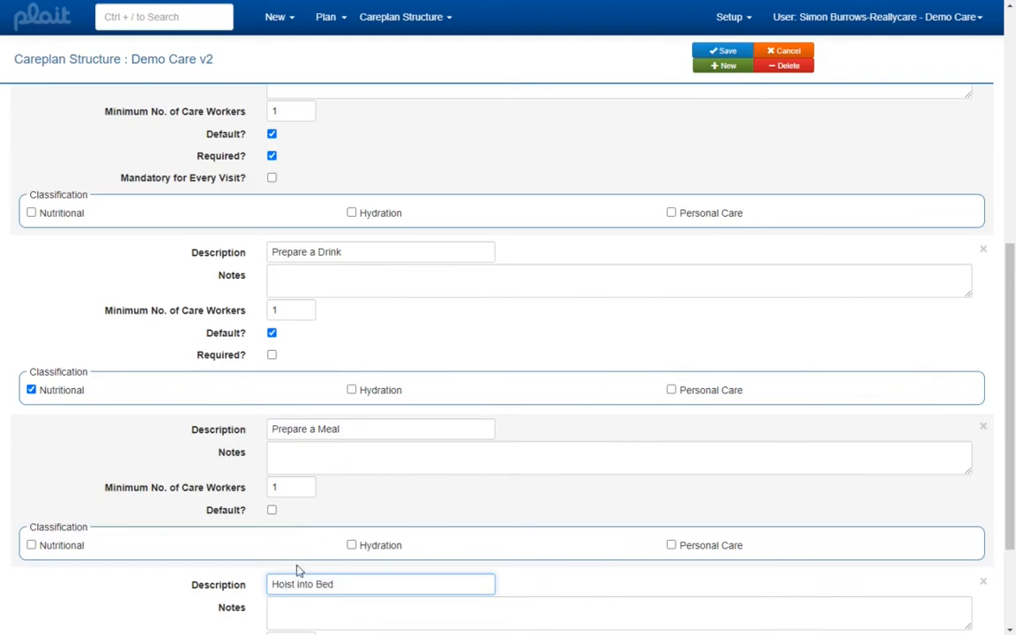
pyautogui.scroll(-2, 296, 569)
pyautogui.click(306, 485)
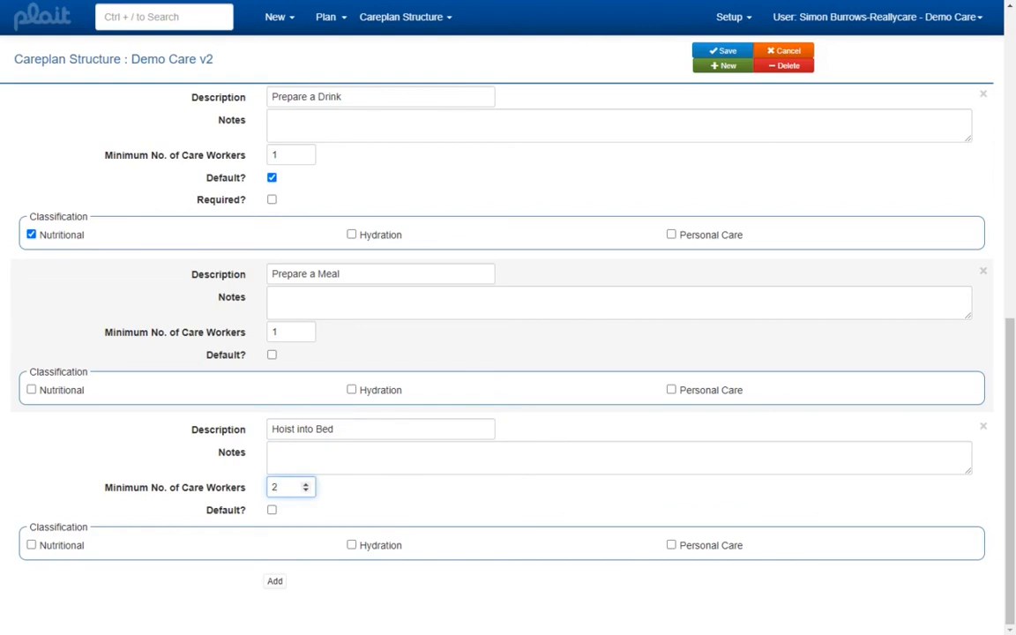
# Save the Demo Care v2 careplan structure and request its default document template.
pyautogui.click(529, 363)
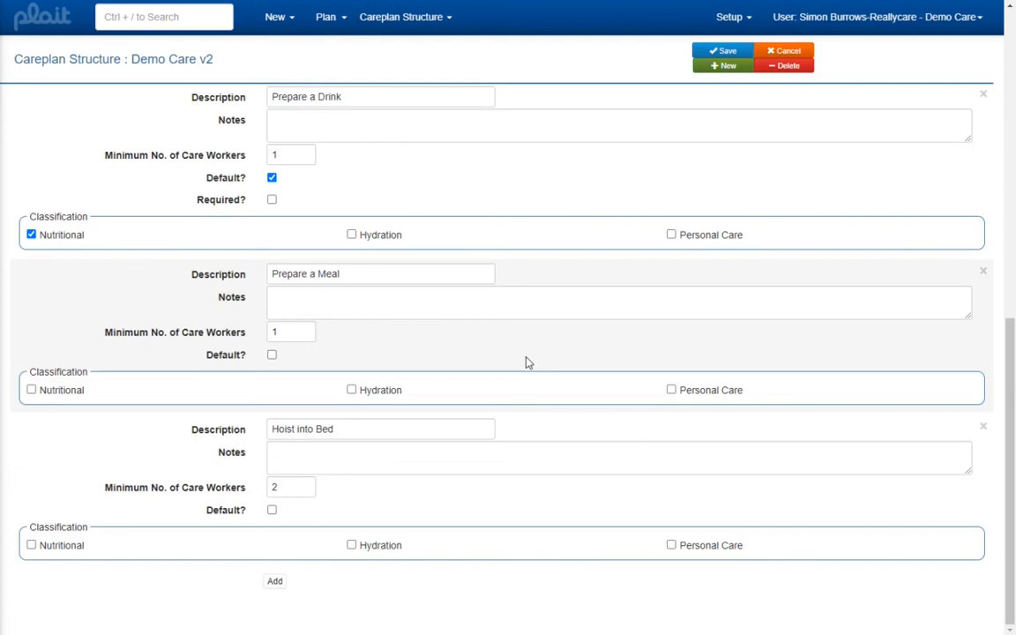
pyautogui.scroll(7, 526, 363)
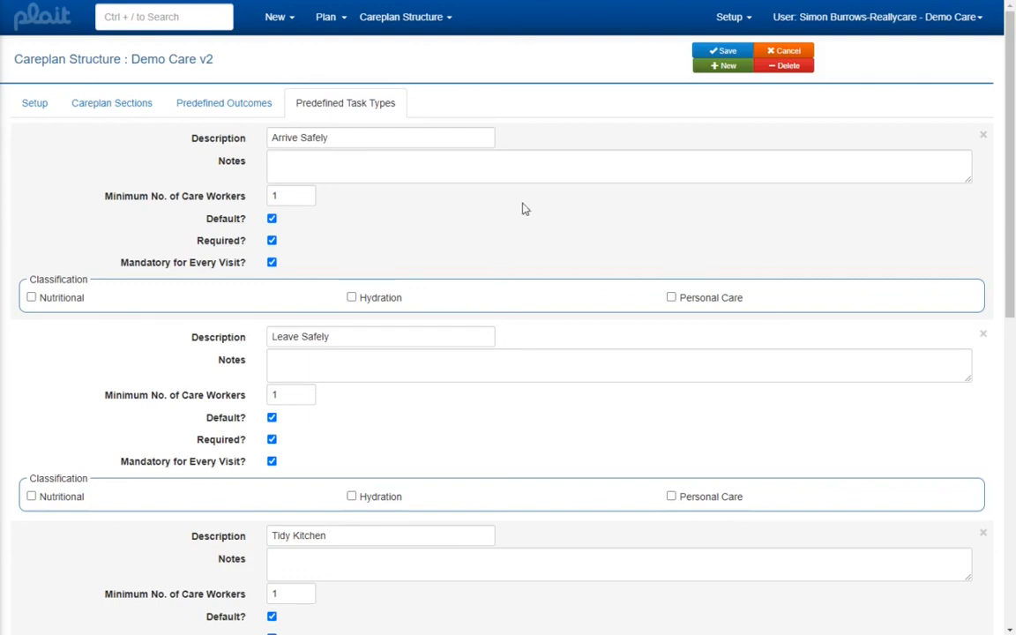
pyautogui.click(733, 53)
pyautogui.click(441, 18)
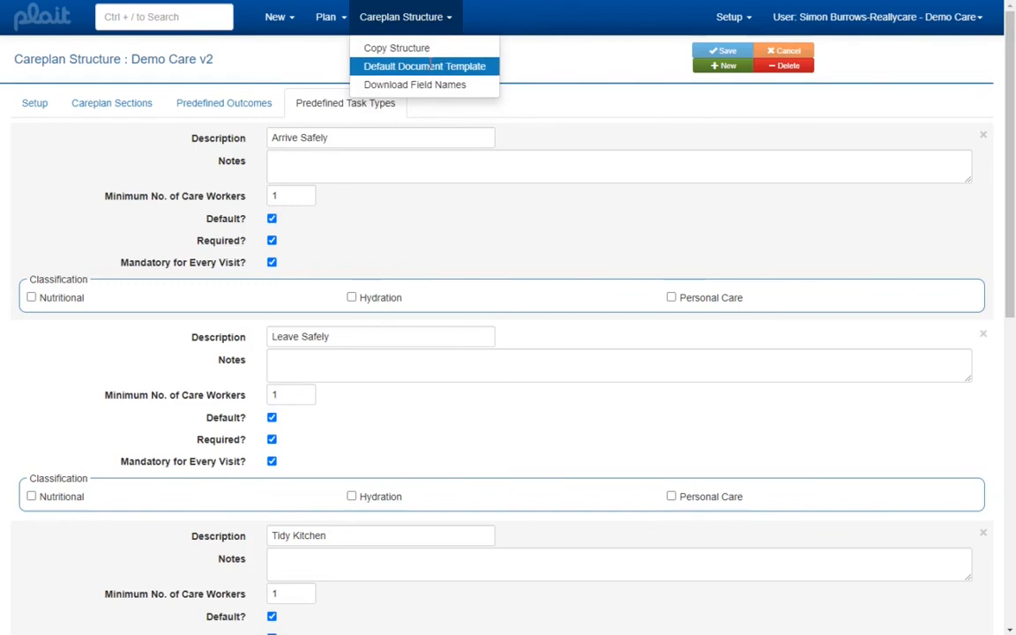
pyautogui.click(465, 66)
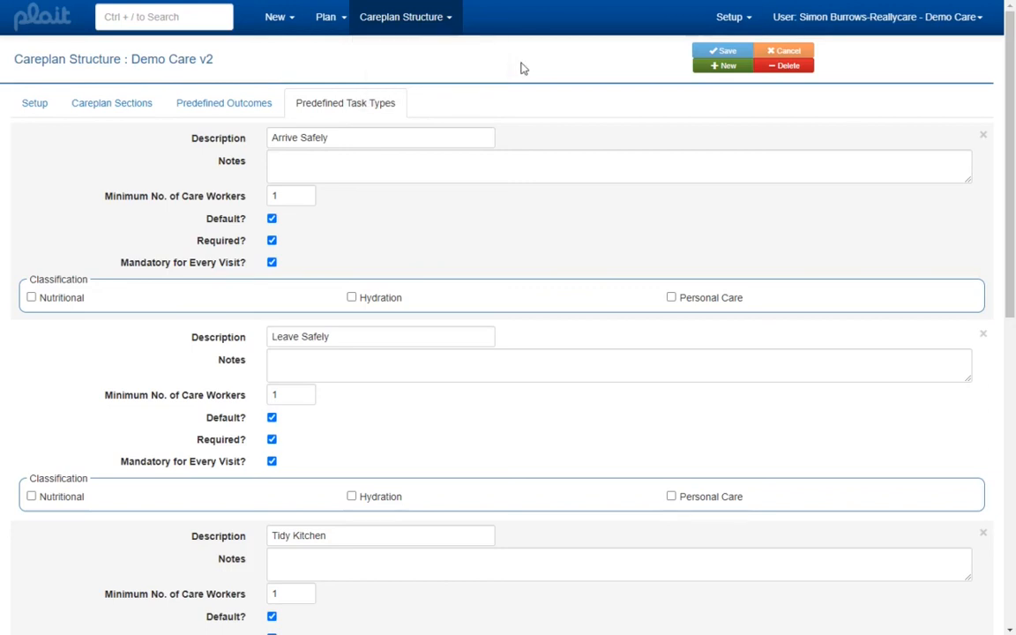
# Add Demo Care v2 to the available careplan structures in the Demo Care organisation's careplan settings.
pyautogui.click(736, 17)
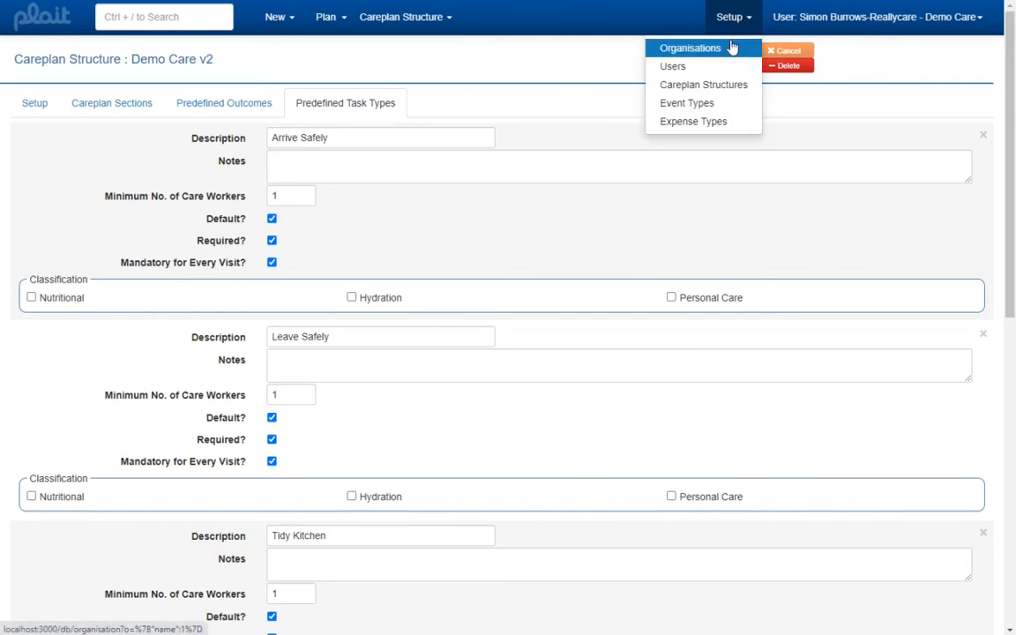
pyautogui.click(730, 45)
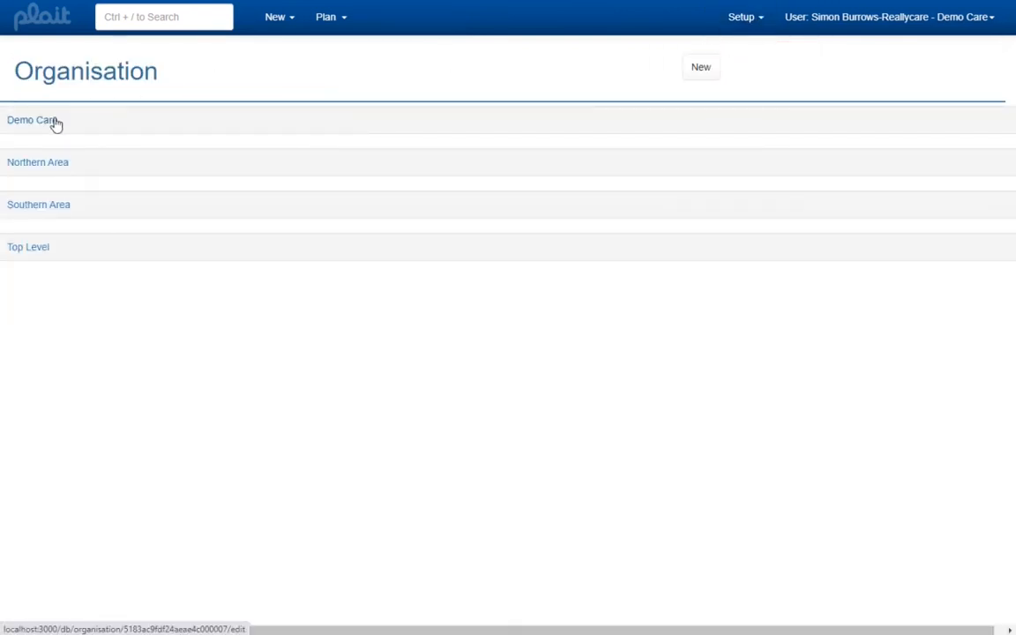
pyautogui.click(247, 214)
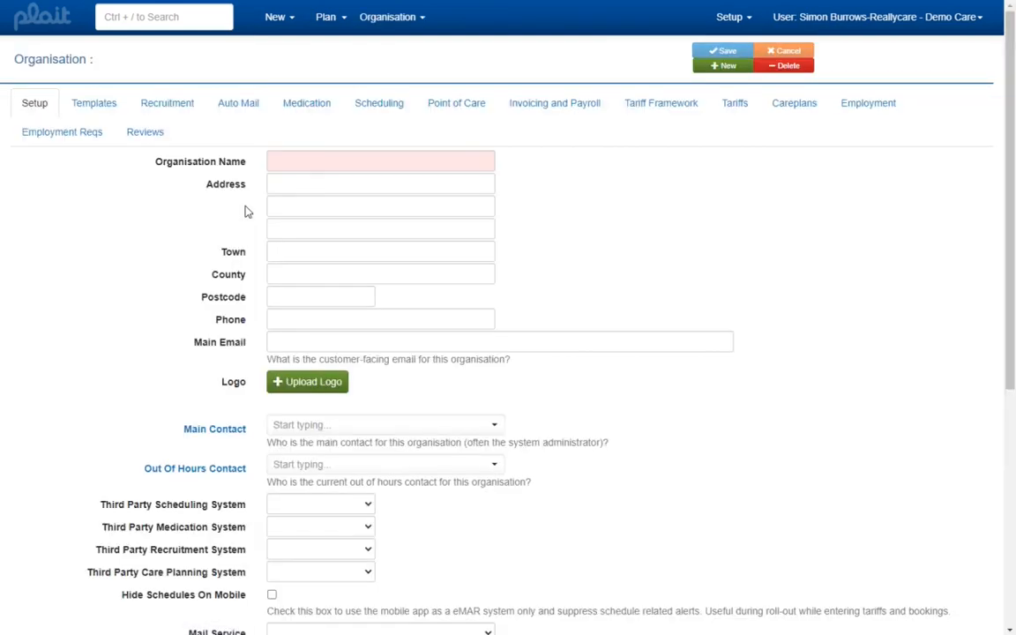
pyautogui.click(792, 102)
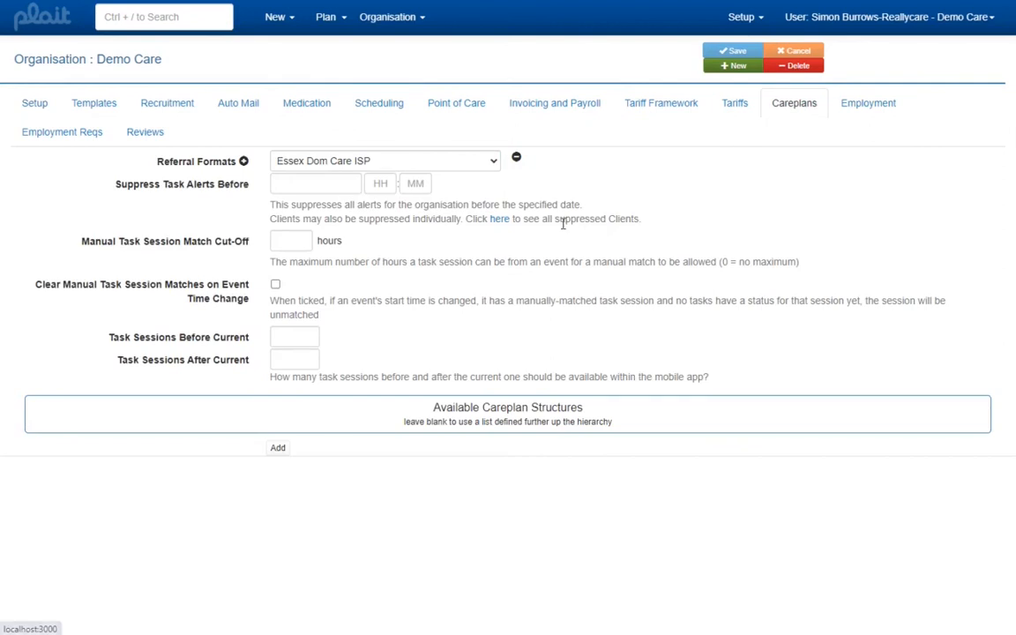
pyautogui.click(278, 449)
pyautogui.click(298, 455)
pyautogui.write('demo')
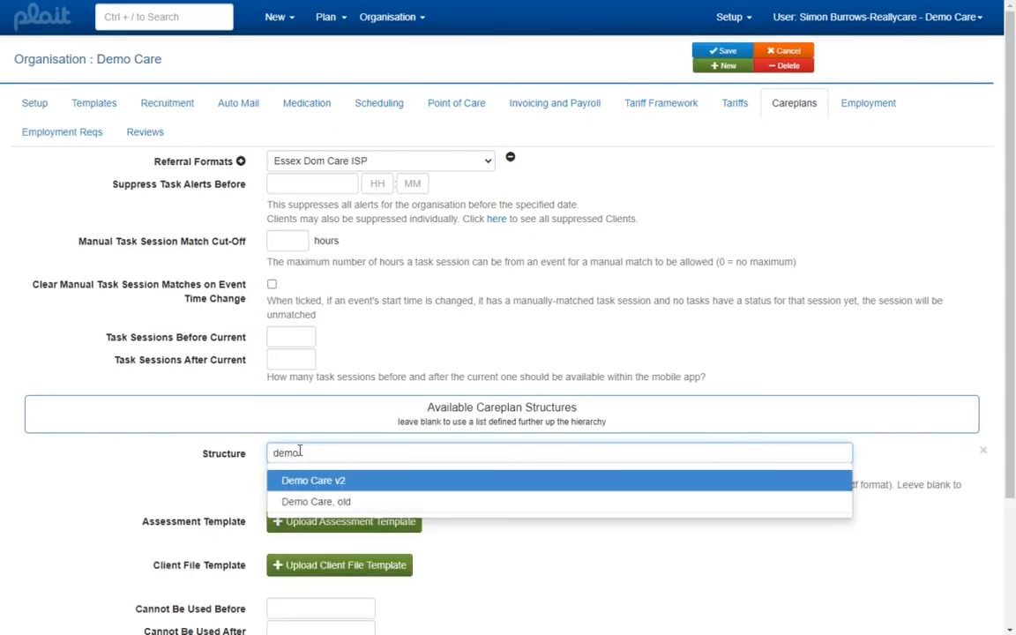
pyautogui.click(302, 480)
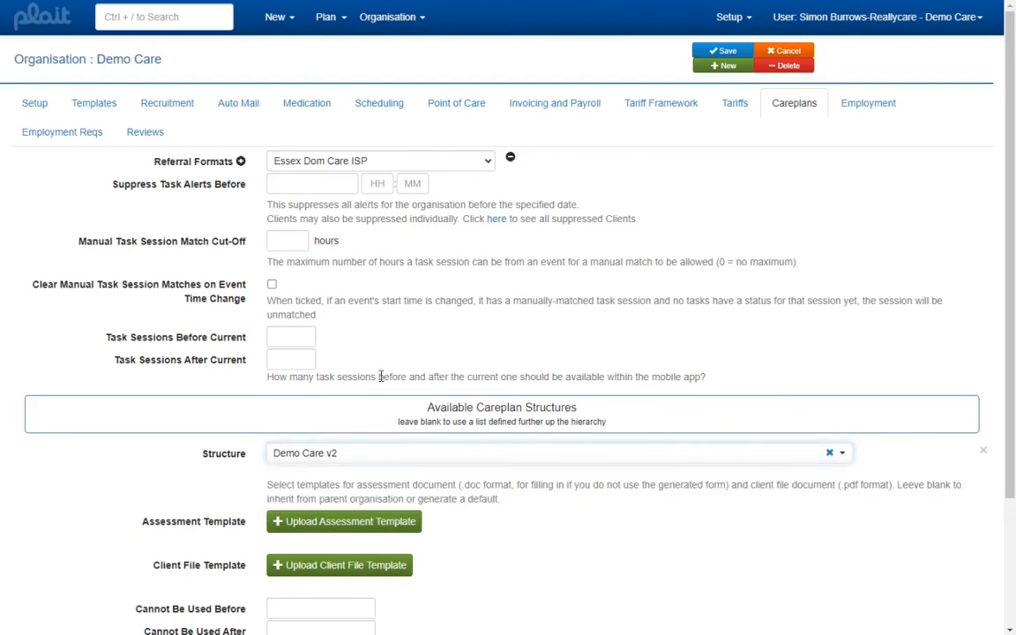
pyautogui.scroll(-1, 335, 358)
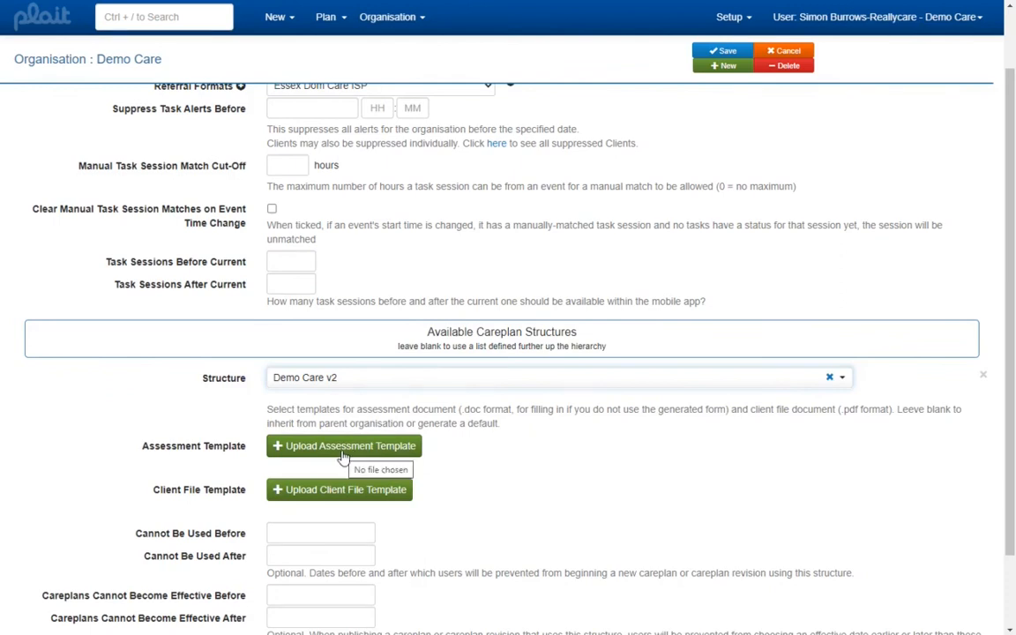
pyautogui.scroll(-1, 344, 457)
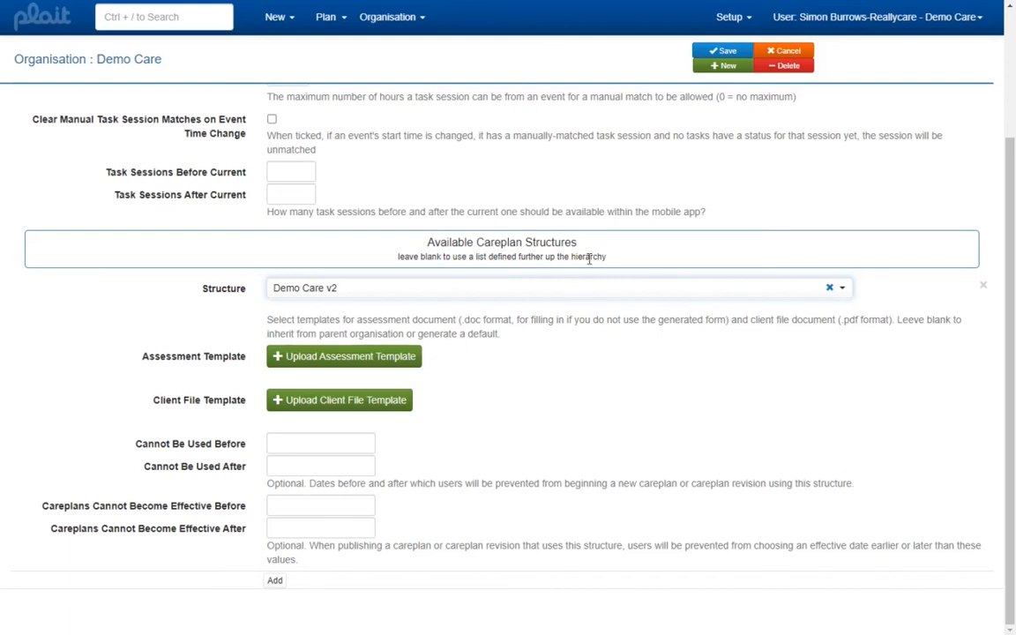
pyautogui.click(733, 17)
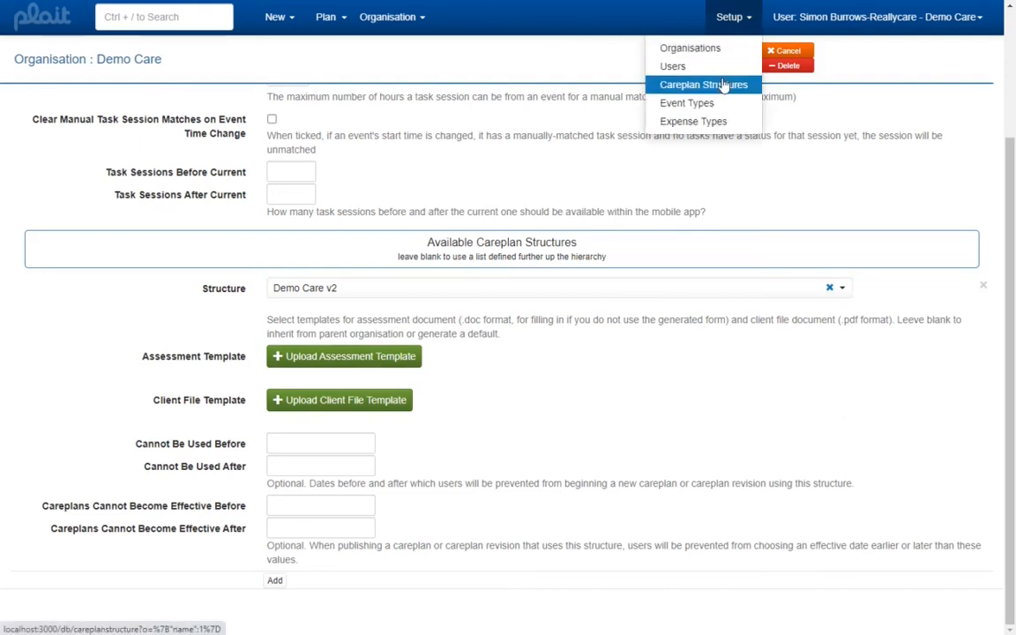
pyautogui.click(723, 85)
pyautogui.click(634, 157)
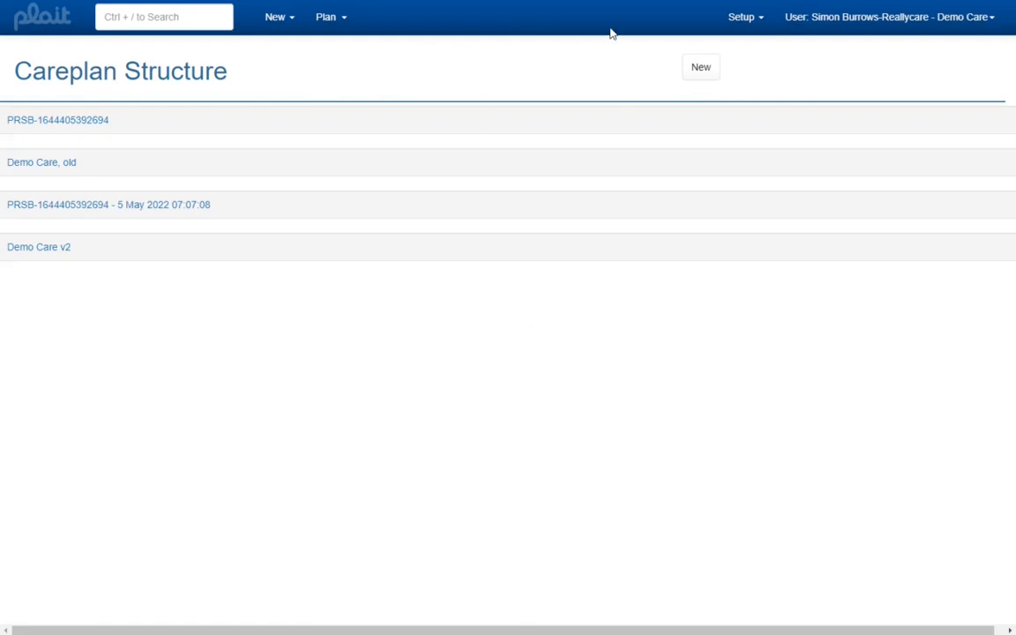
pyautogui.click(48, 214)
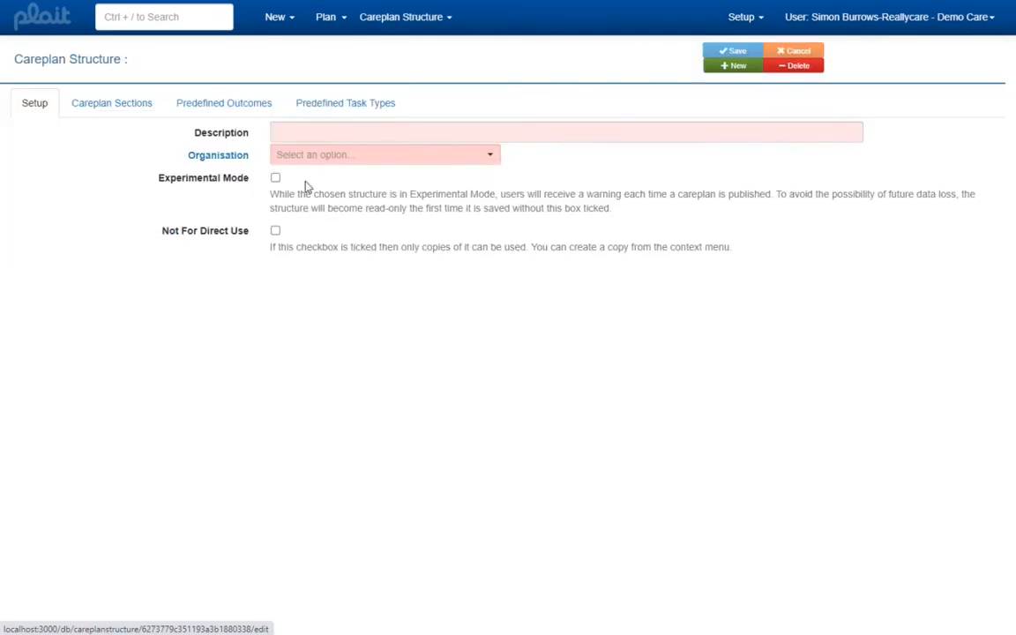
pyautogui.click(426, 25)
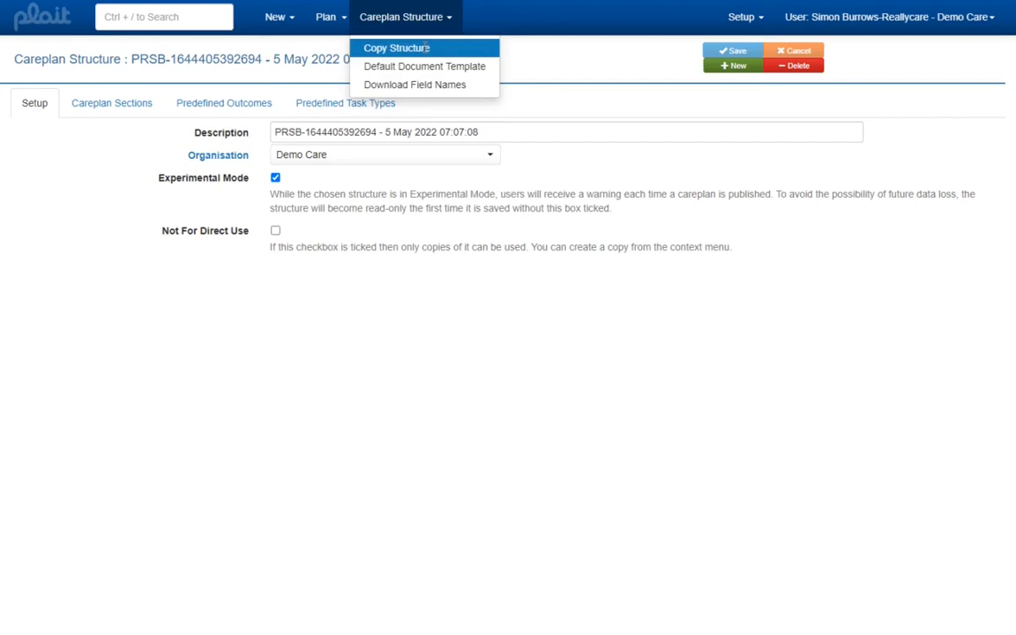
pyautogui.click(401, 329)
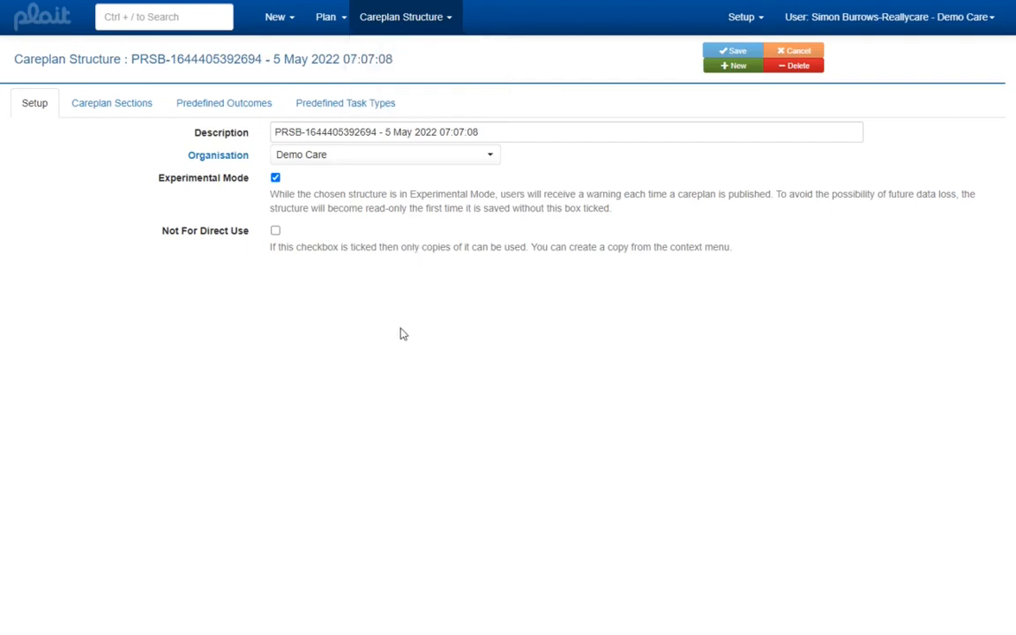